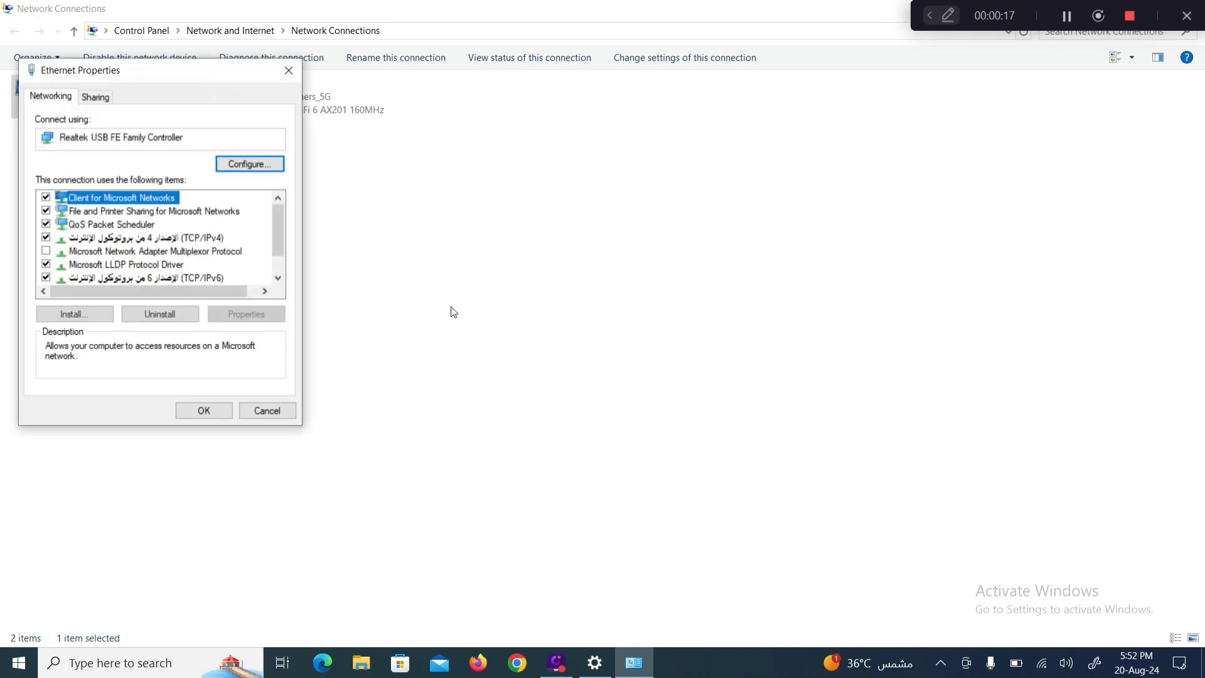
# Step: Give the Ethernet adapter's IPv4 the manual address 192.168.1.100, mask 255.255.255.0, gateway 192.168.1.1, and apply
pyautogui.click(188, 239)
pyautogui.click(245, 311)
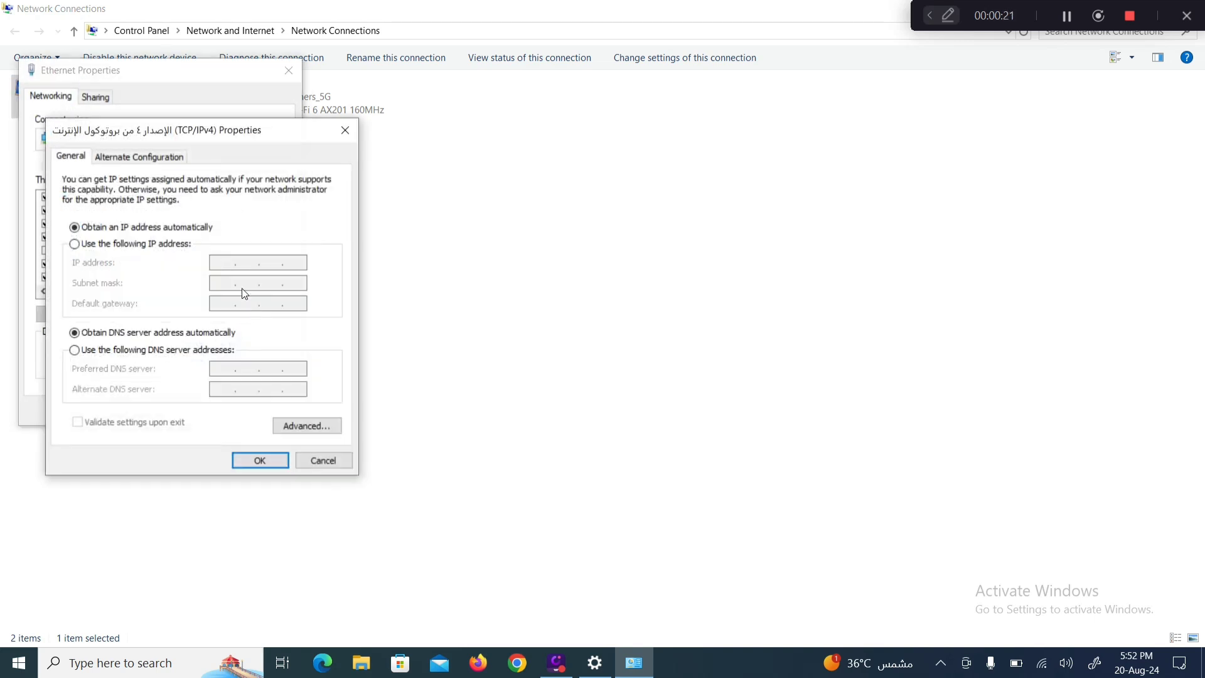
pyautogui.click(75, 245)
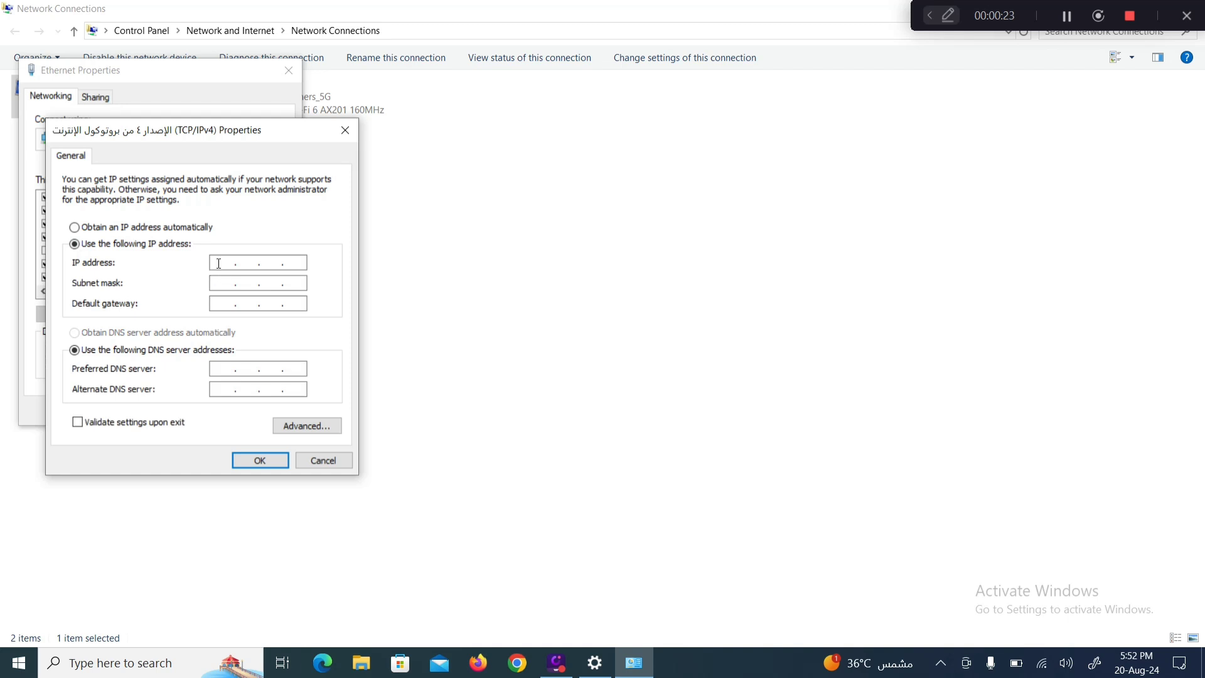
pyautogui.write('192 . 168 . 1 . 100')
pyautogui.click(225, 283)
pyautogui.click(221, 304)
pyautogui.write('192.168.1')
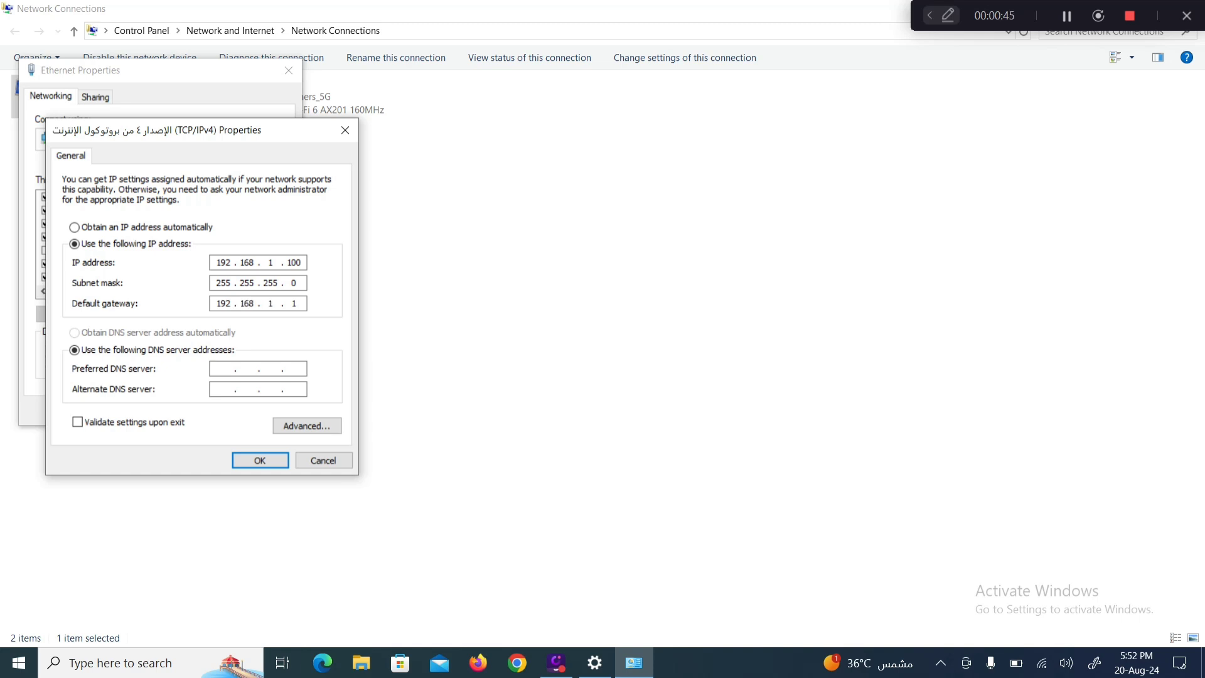
pyautogui.doubleClick(303, 304)
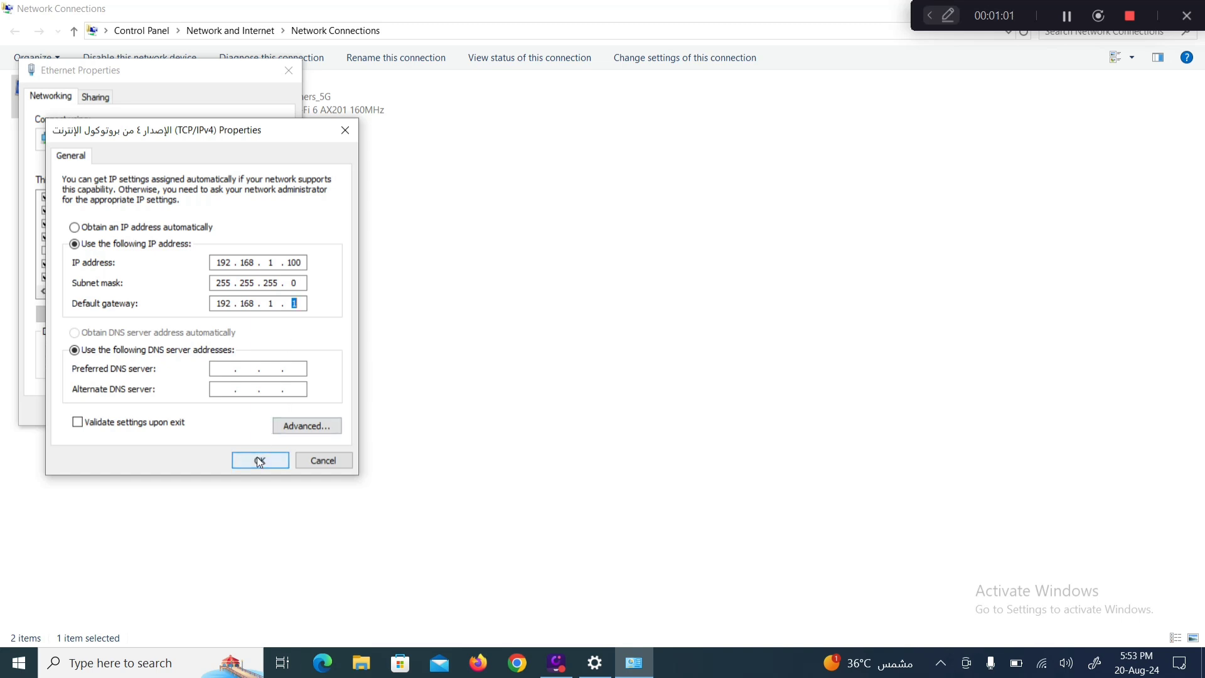
pyautogui.click(271, 263)
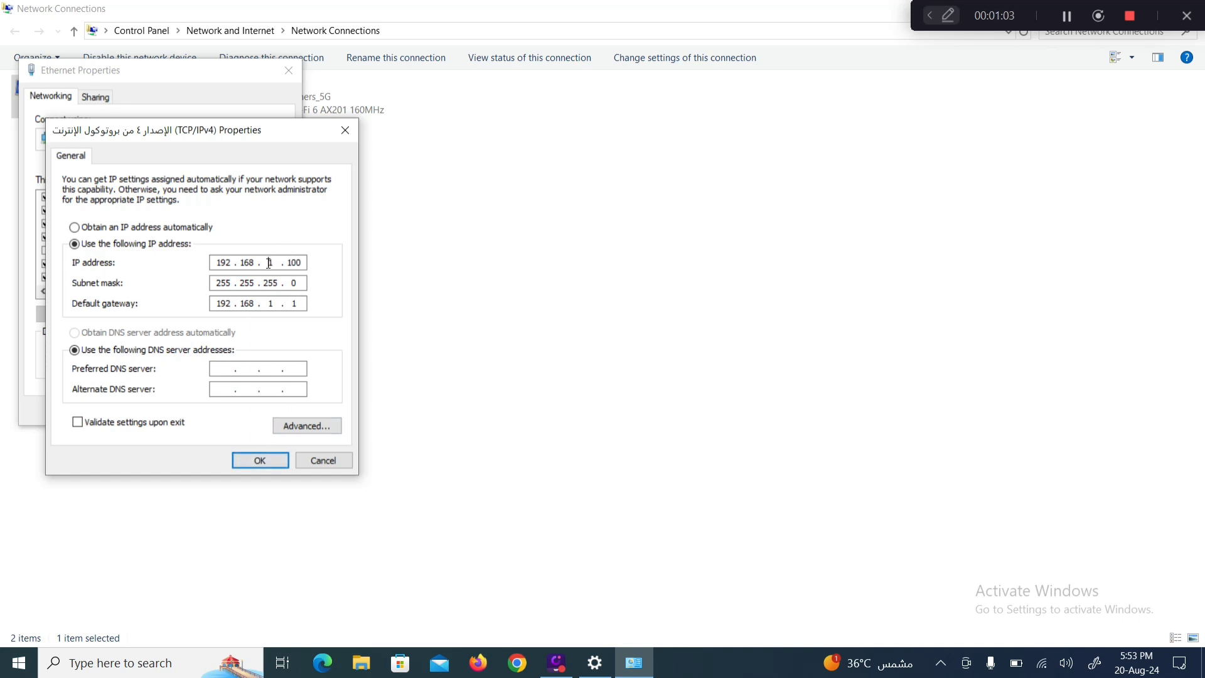
pyautogui.click(254, 462)
pyautogui.click(202, 406)
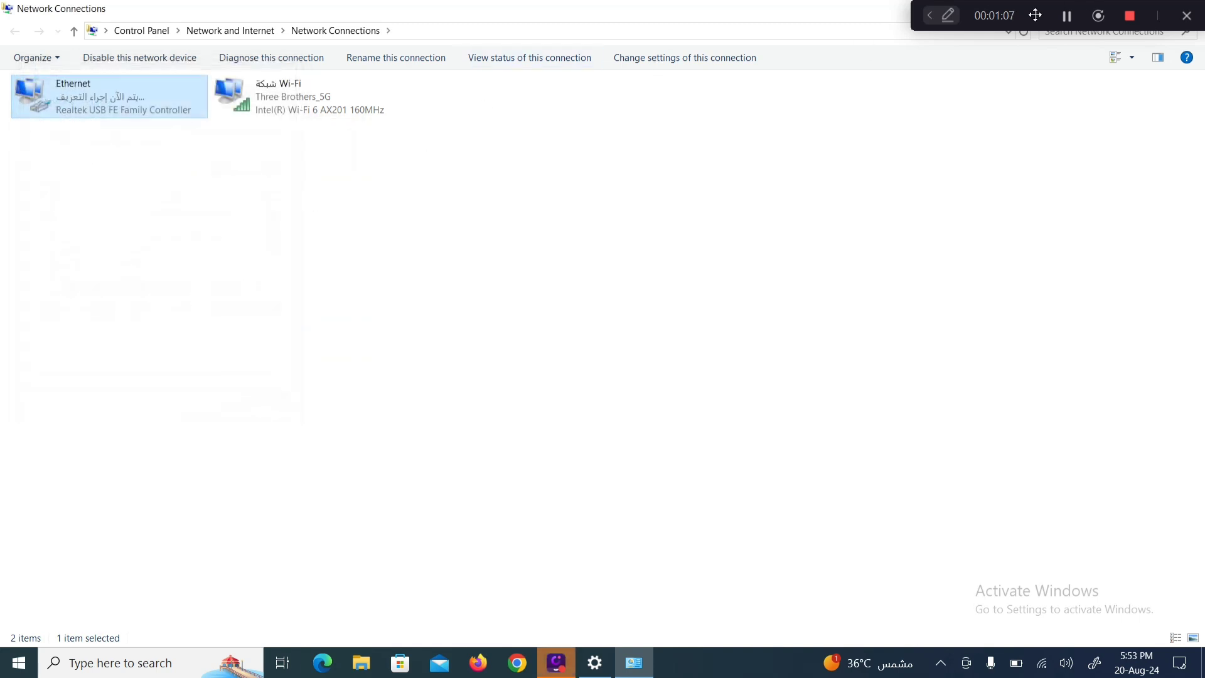
# Step: Minimise Network Connections and close the leftover settings window
pyautogui.moveTo(1035, 15); pyautogui.dragTo(868, 16)
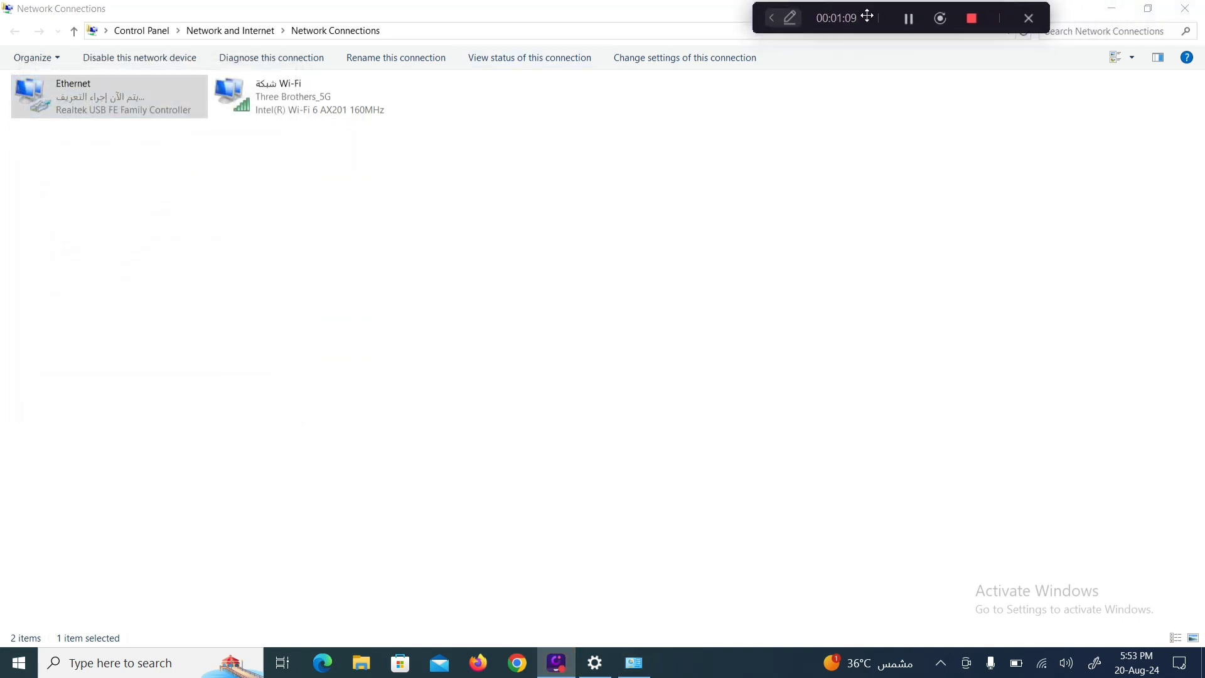
pyautogui.click(1117, 17)
pyautogui.click(1187, 9)
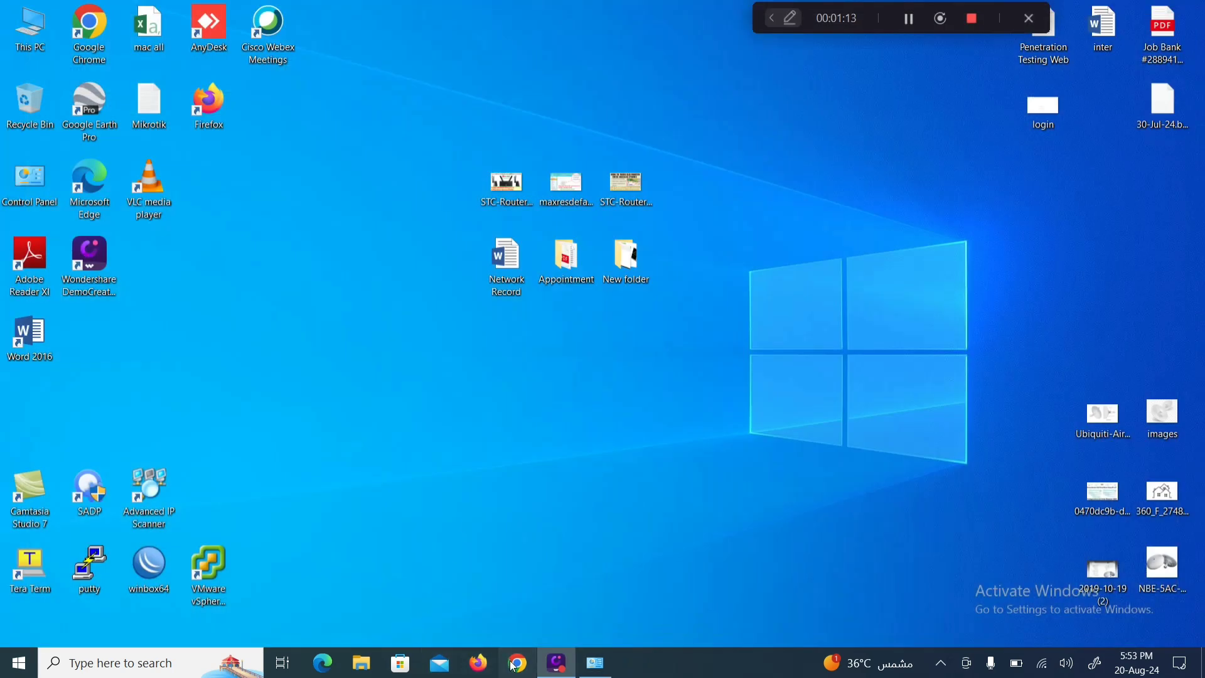
# Step: In Chrome, load 192.168.1.20 and proceed past the certificate warning to the setup page
pyautogui.click(516, 663)
pyautogui.click(297, 49)
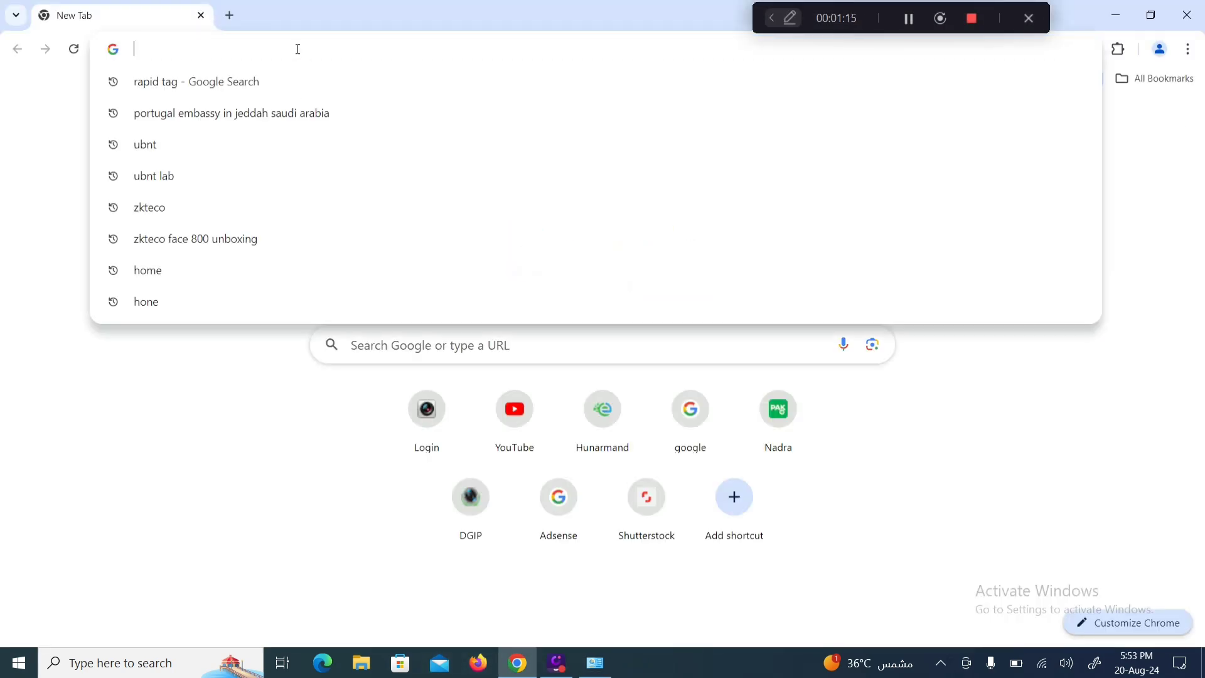
pyautogui.write('192.')
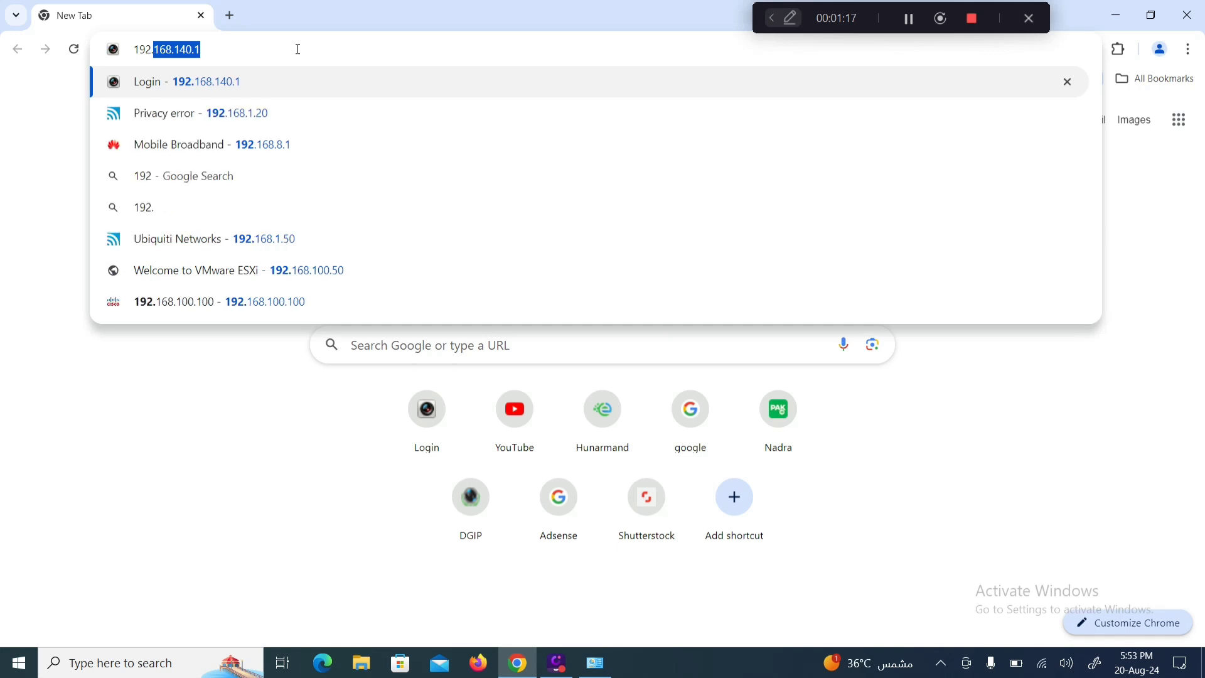
pyautogui.write('168.1')
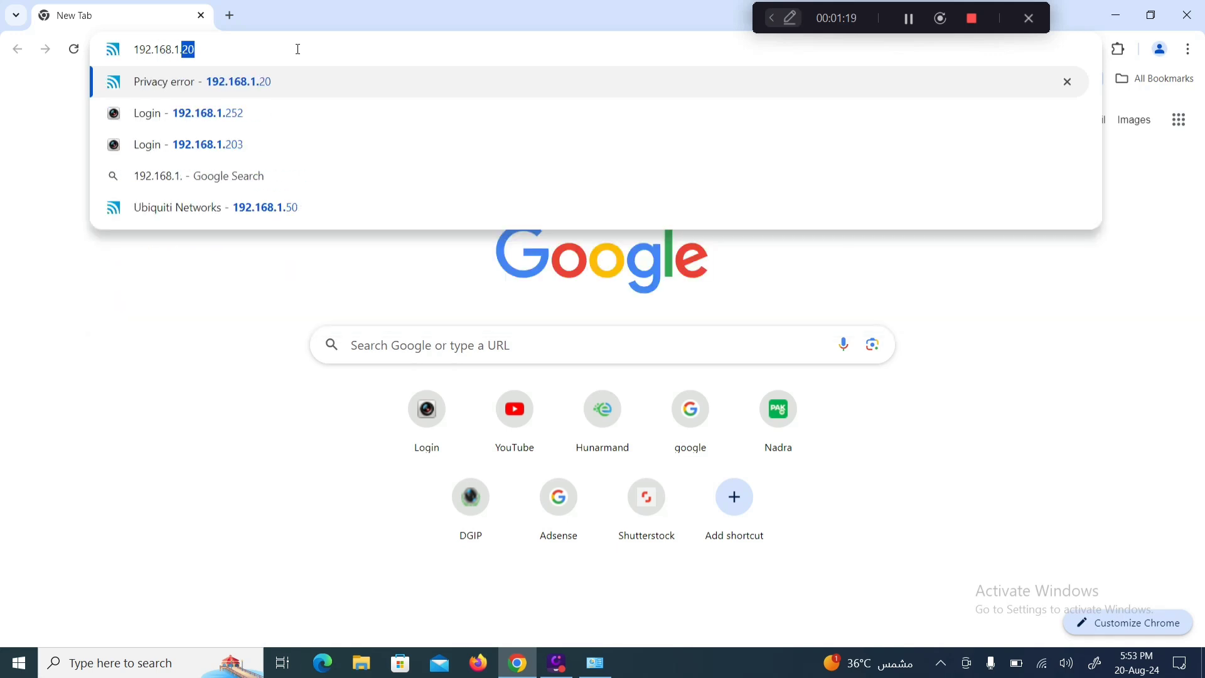
pyautogui.write('.20')
pyautogui.press('Return')
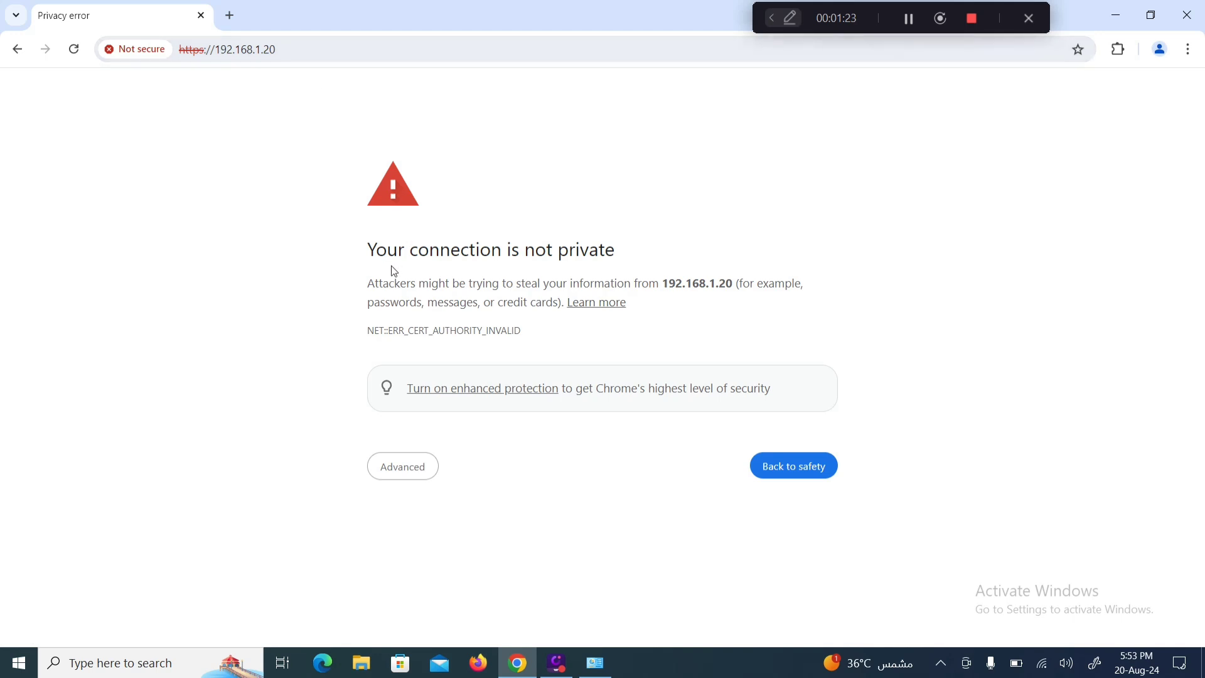
pyautogui.click(404, 476)
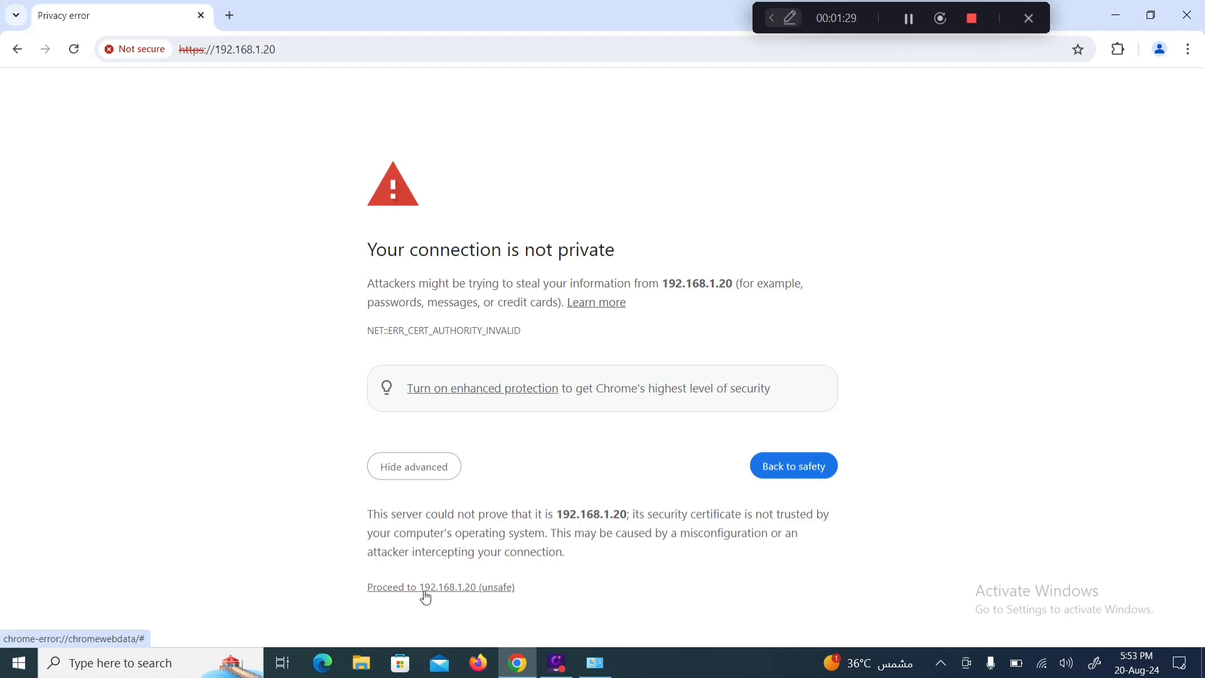
pyautogui.click(493, 590)
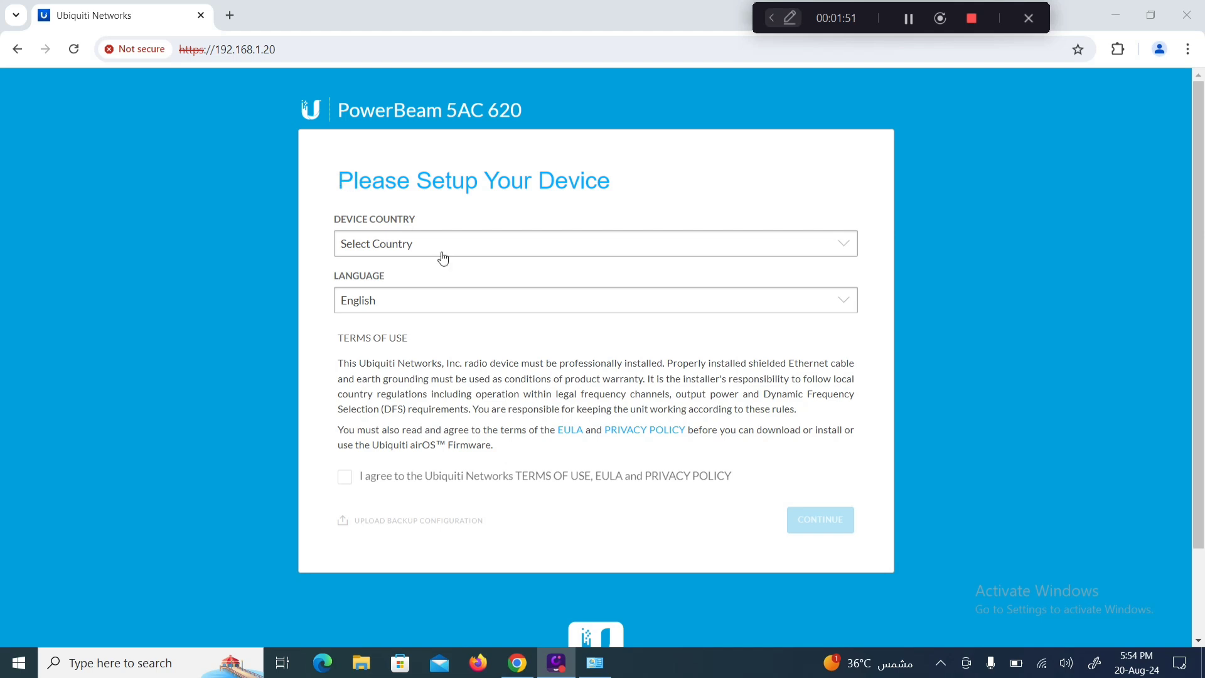
# Step: Set the device country to Saudi Arabia, accept the terms of use, and continue
pyautogui.click(412, 249)
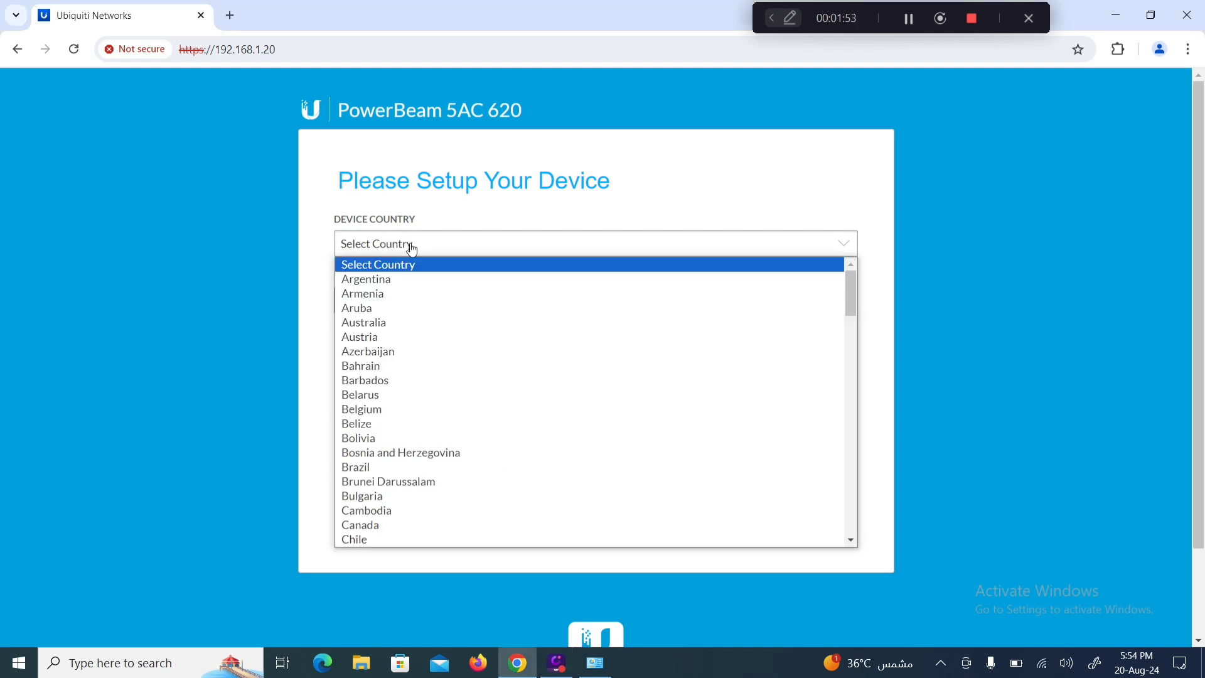
pyautogui.write('saudi')
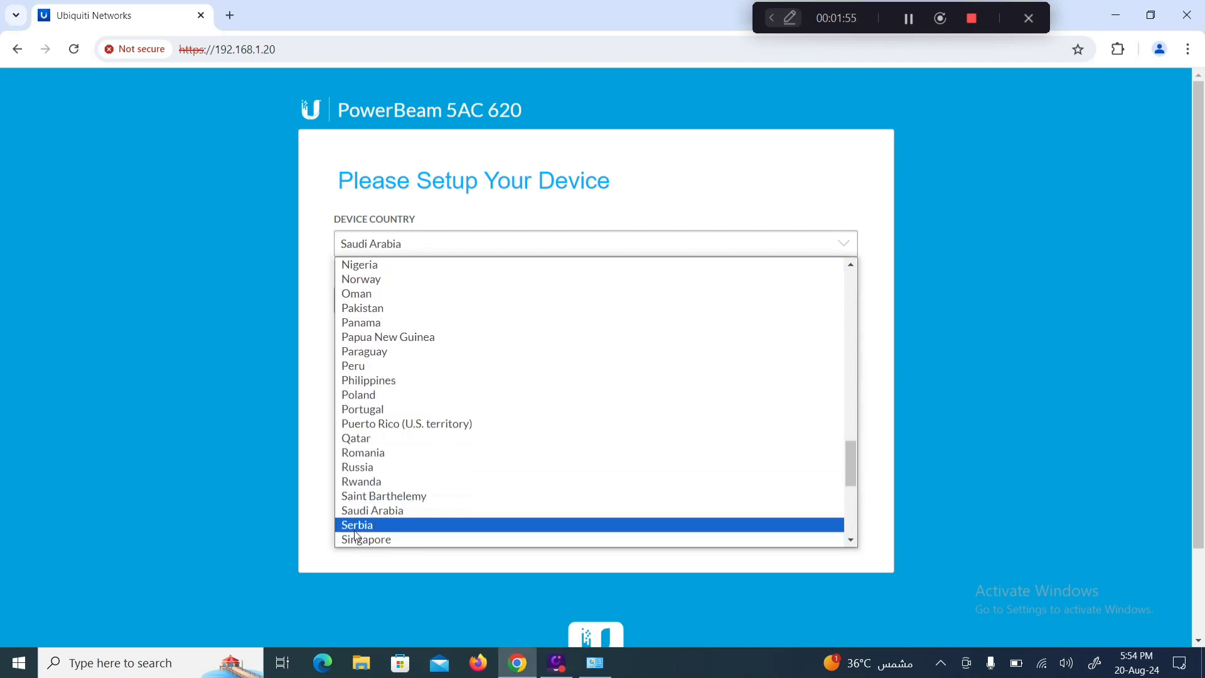
pyautogui.click(367, 511)
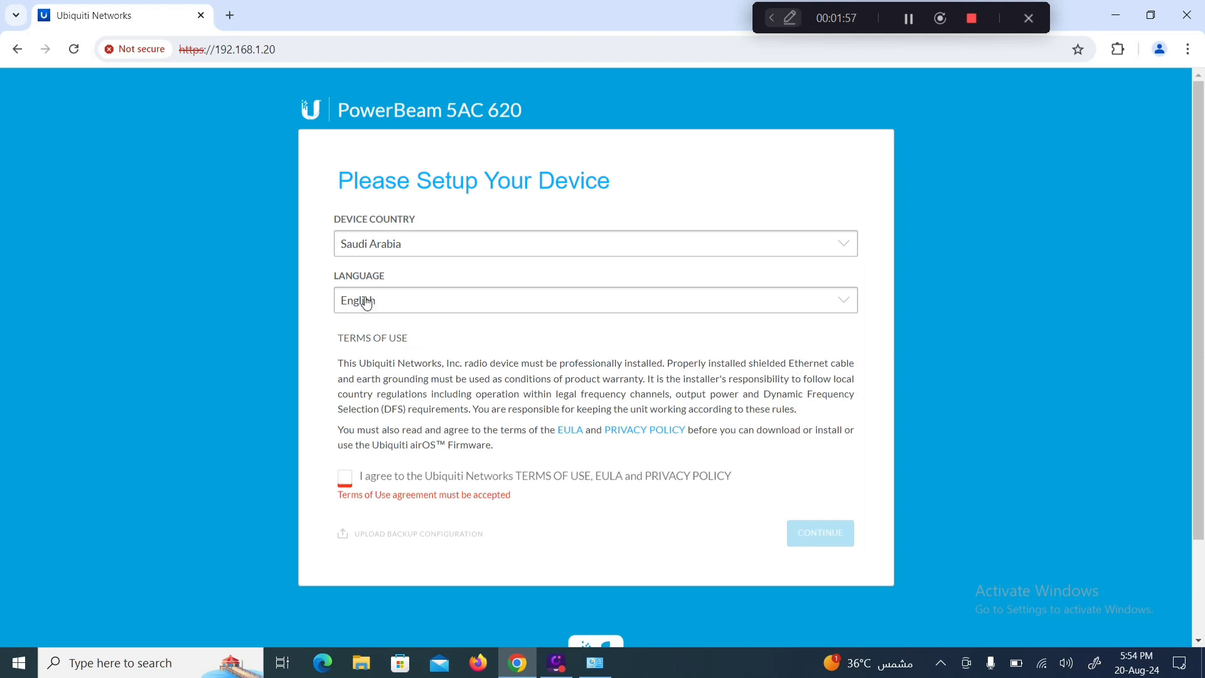
pyautogui.click(347, 483)
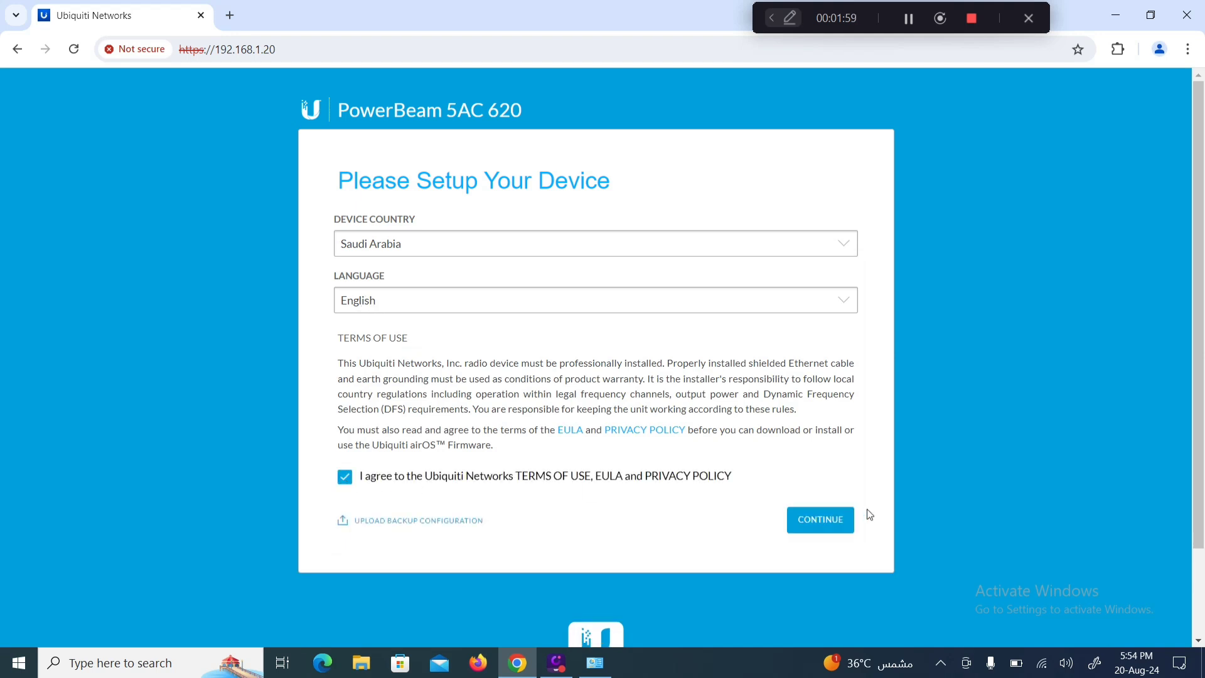
pyautogui.click(813, 521)
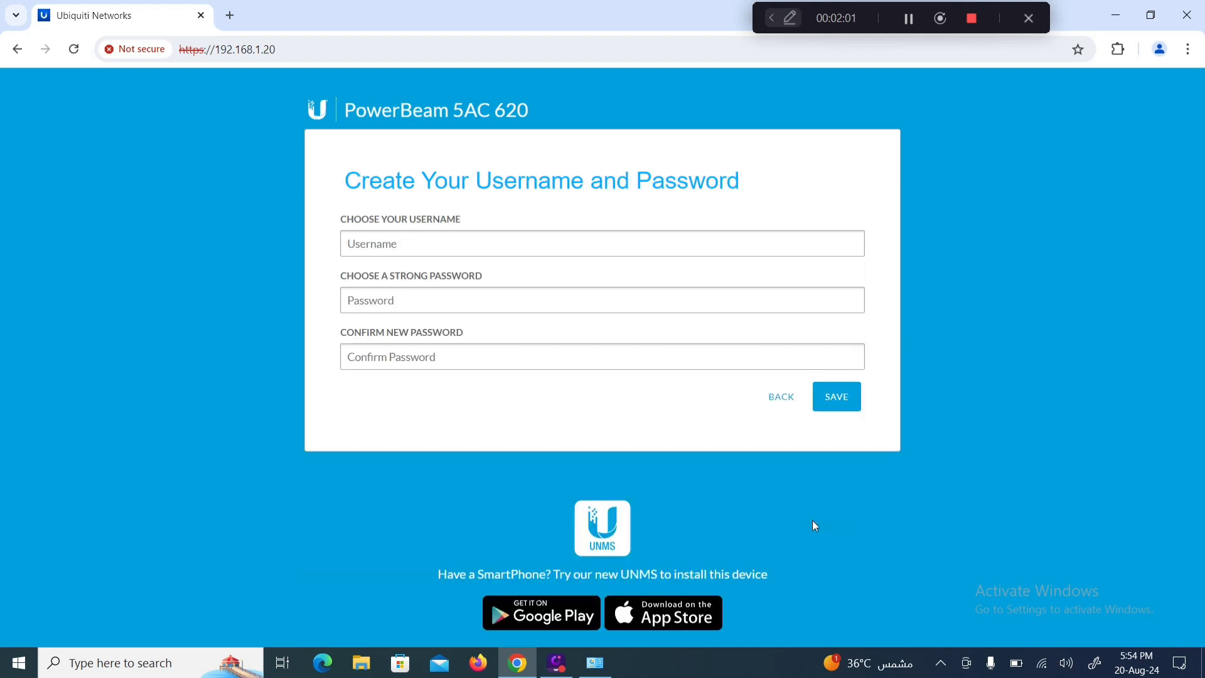
# Step: Create the admin login with a new password, confirm it, and save the credentials
pyautogui.click(480, 242)
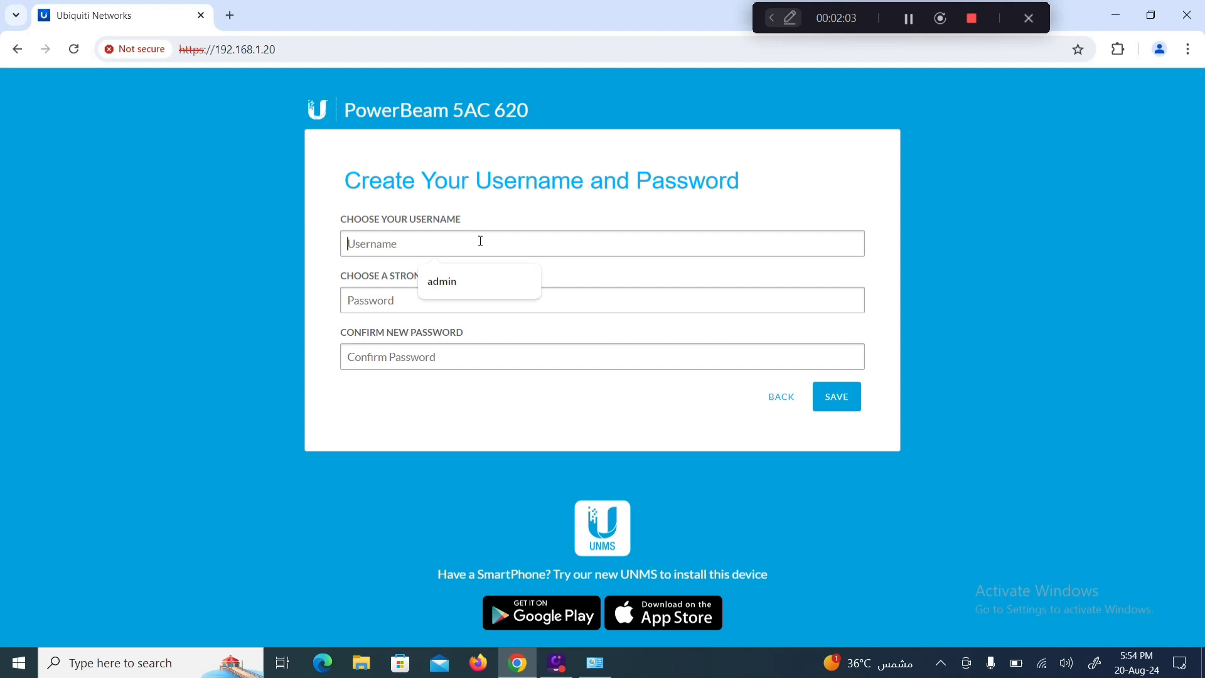
pyautogui.click(462, 276)
pyautogui.click(430, 305)
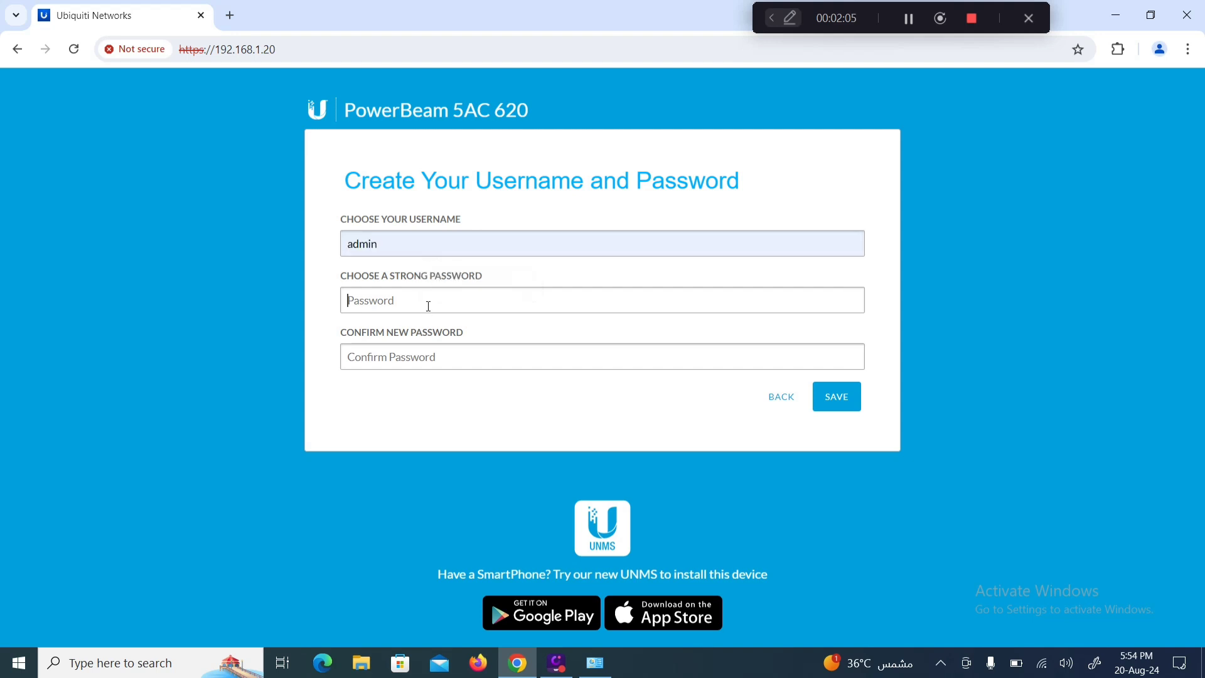
pyautogui.write('*******')
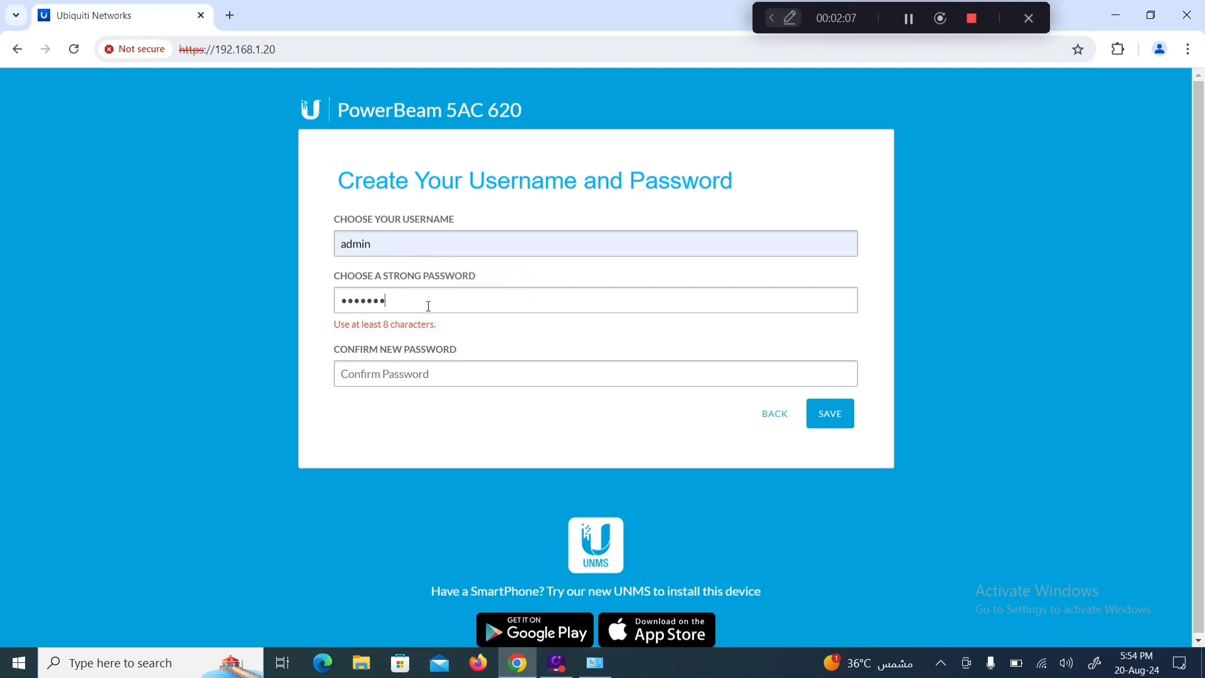
pyautogui.write('*****')
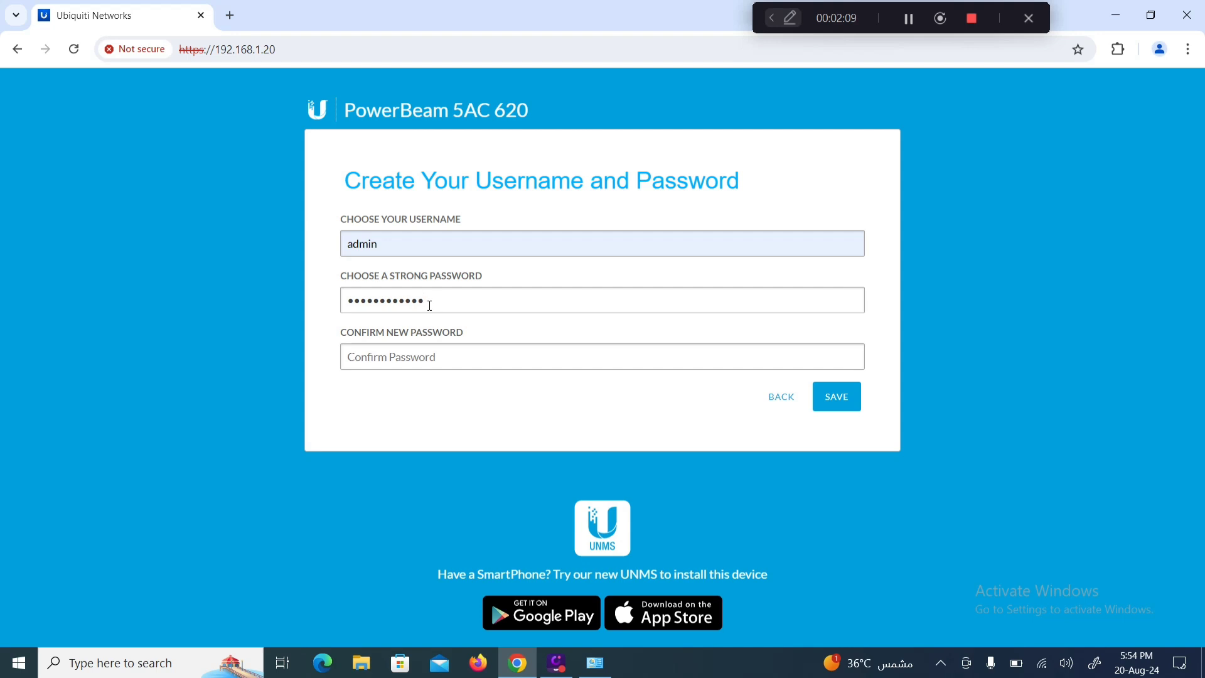
pyautogui.click(407, 360)
pyautogui.write('********')
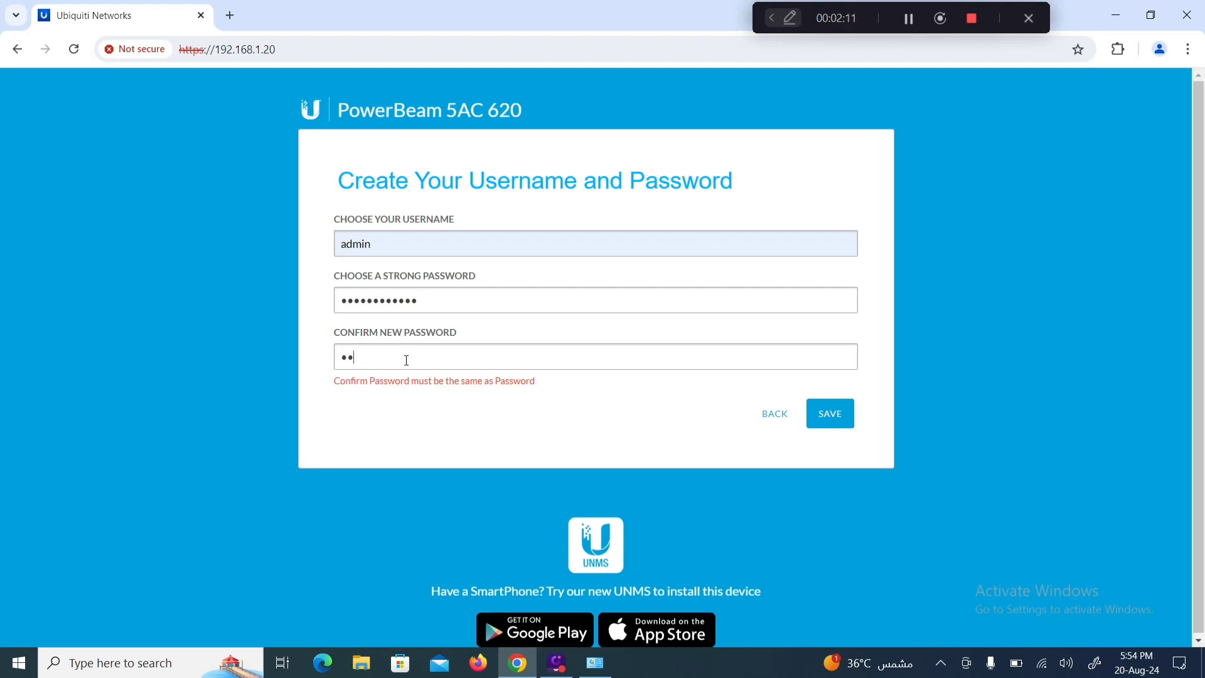
pyautogui.write('****')
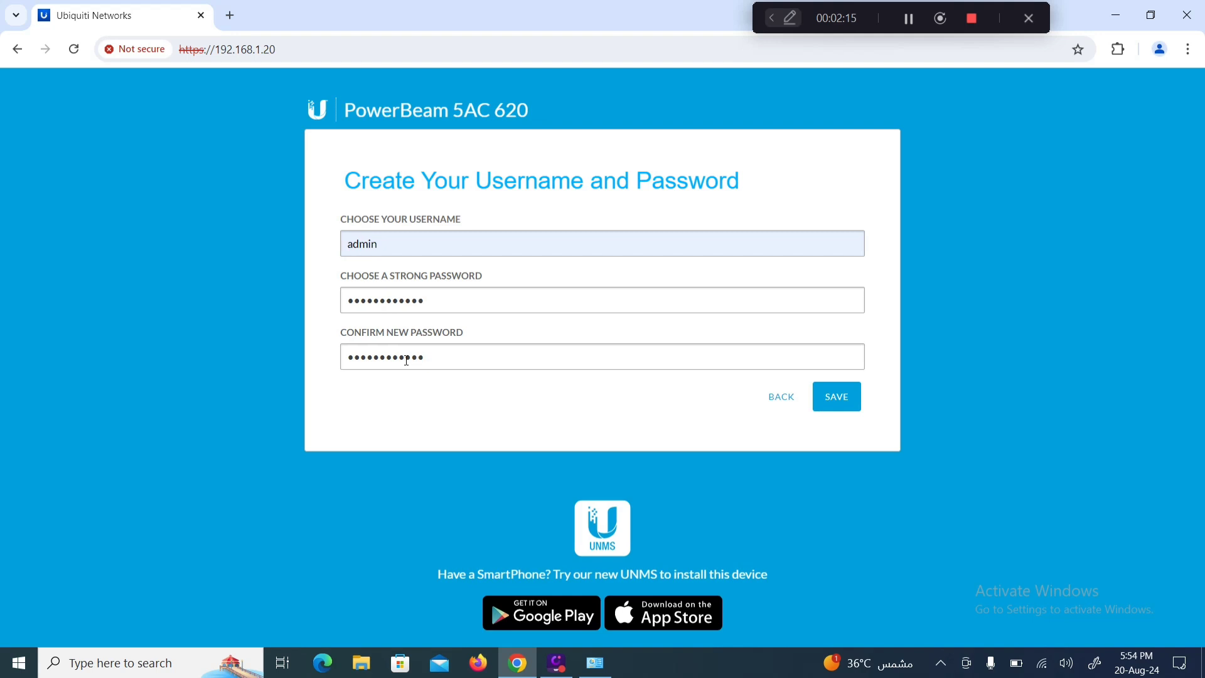
pyautogui.click(837, 397)
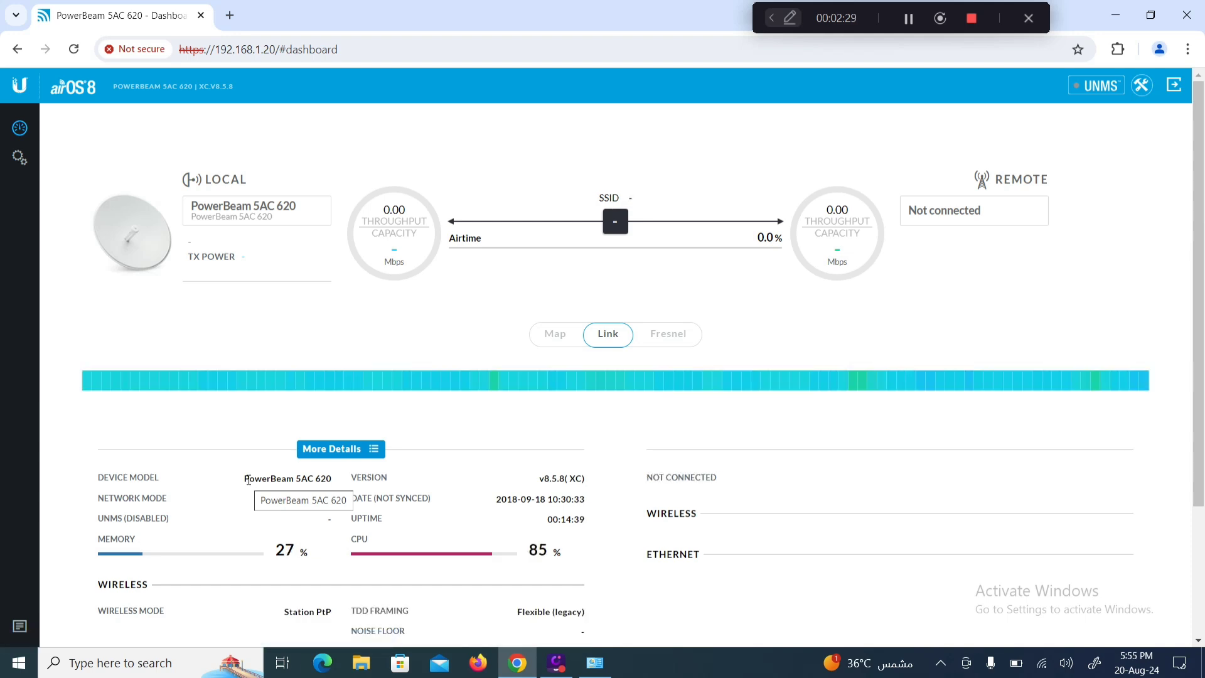
pyautogui.moveTo(245, 478); pyautogui.dragTo(338, 483)
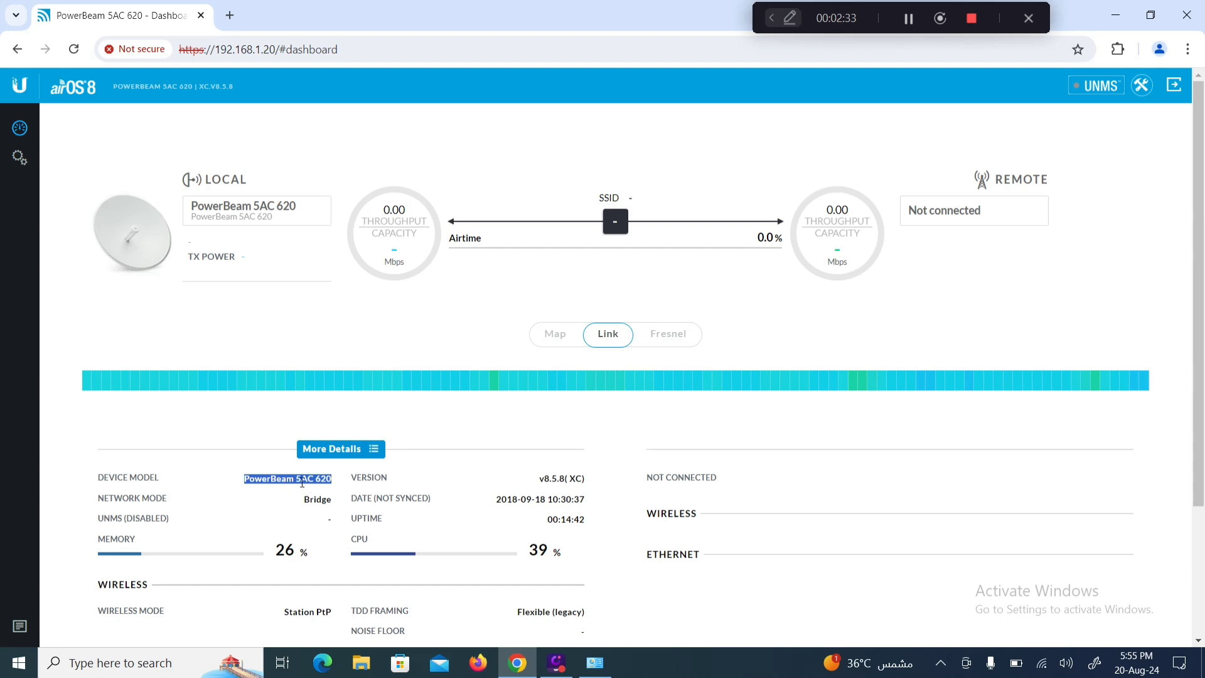
pyautogui.click(326, 482)
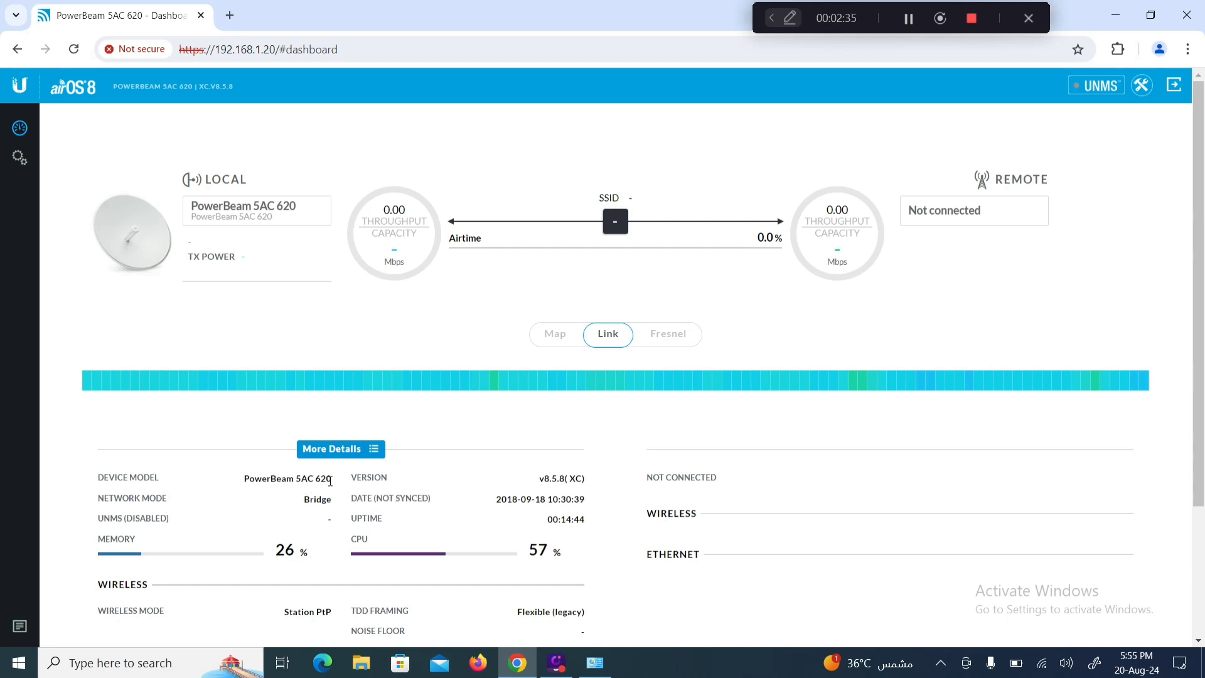
pyautogui.moveTo(335, 483); pyautogui.dragTo(284, 481)
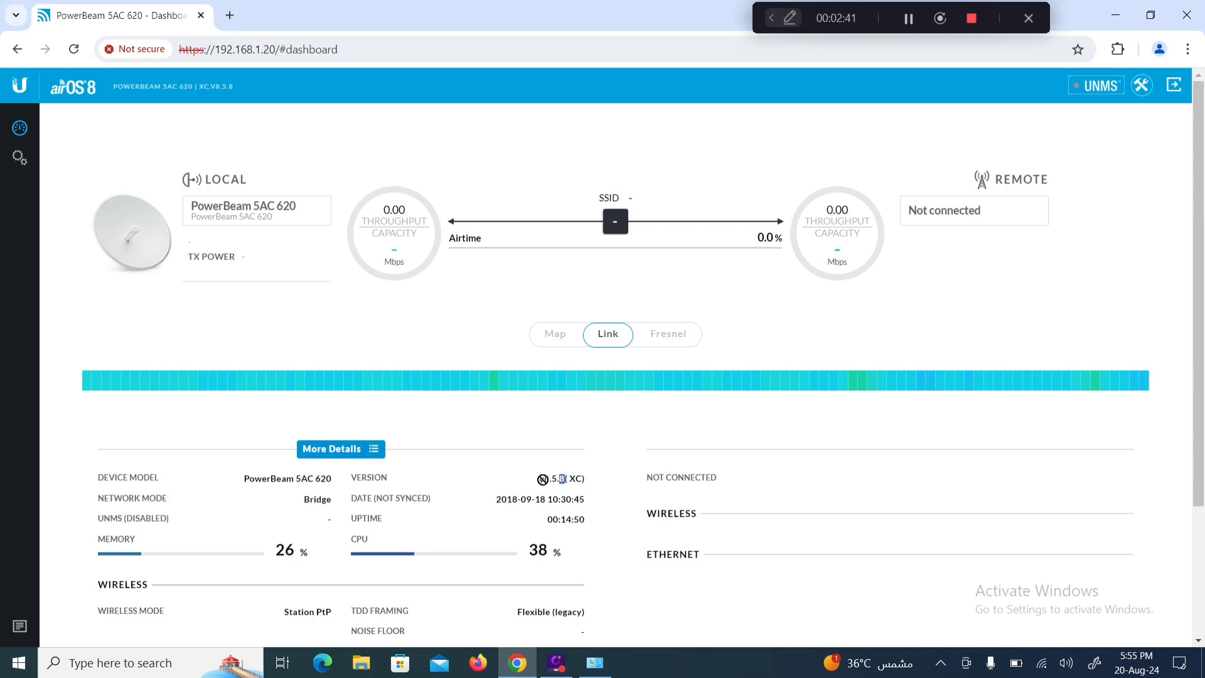
pyautogui.moveTo(541, 479); pyautogui.dragTo(568, 479)
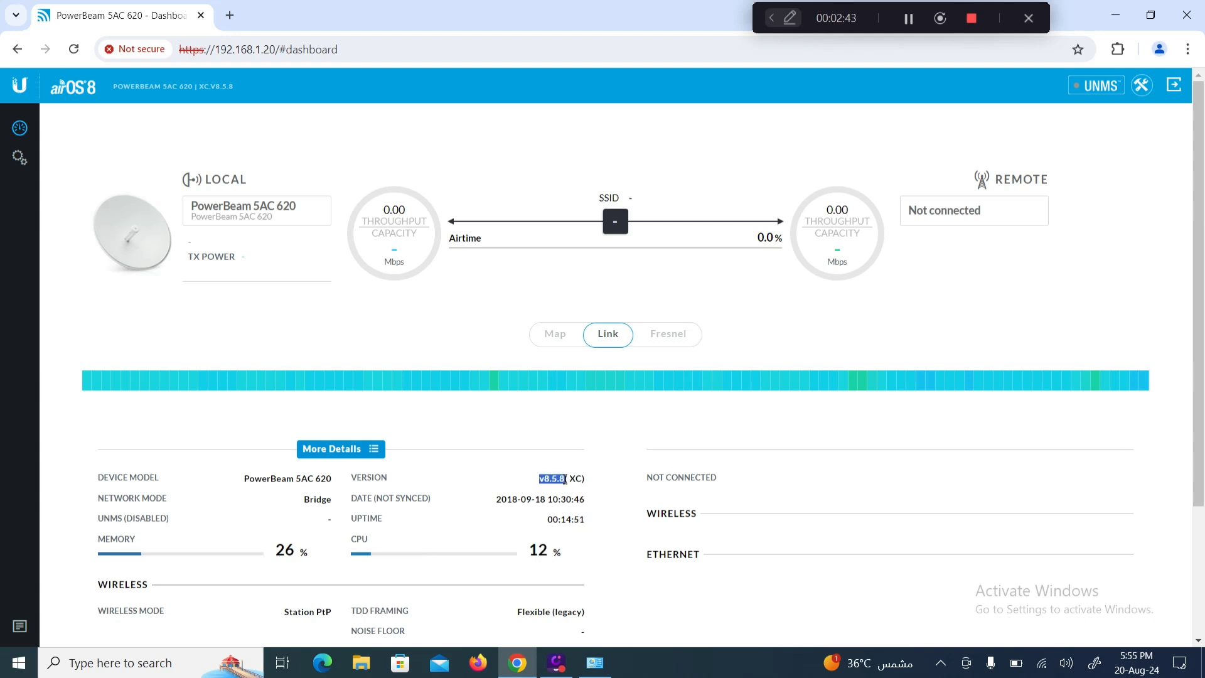
pyautogui.click(660, 478)
pyautogui.moveTo(661, 478); pyautogui.dragTo(726, 485)
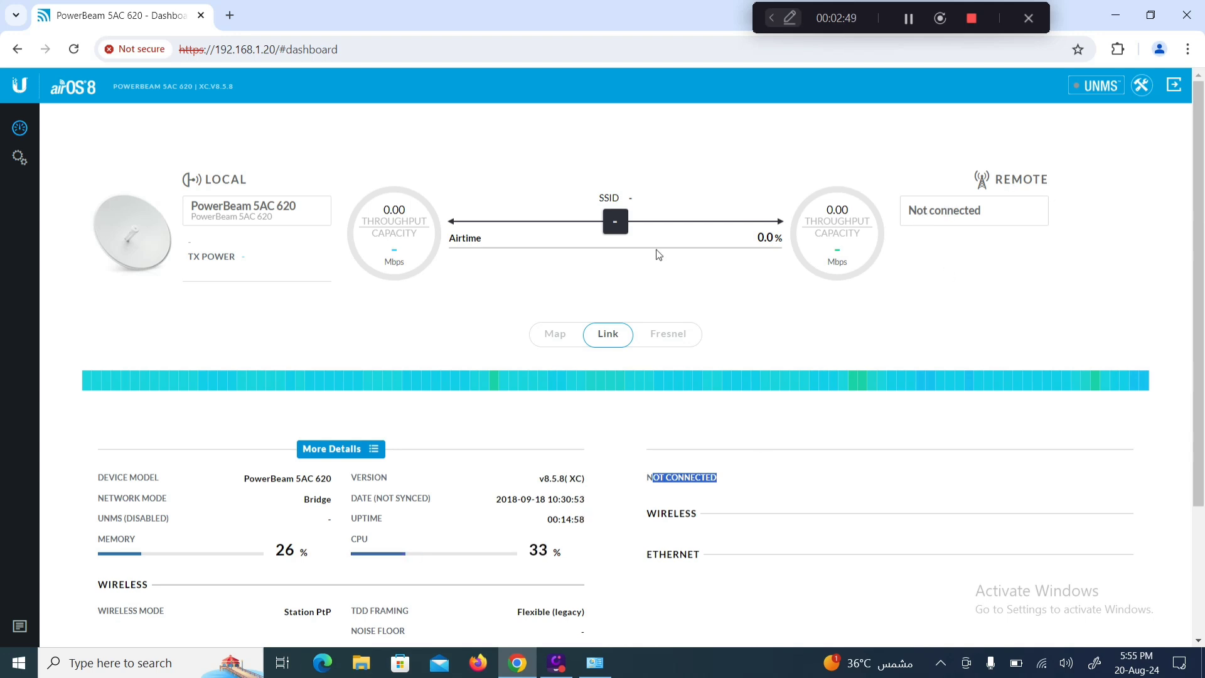
pyautogui.moveTo(364, 386)
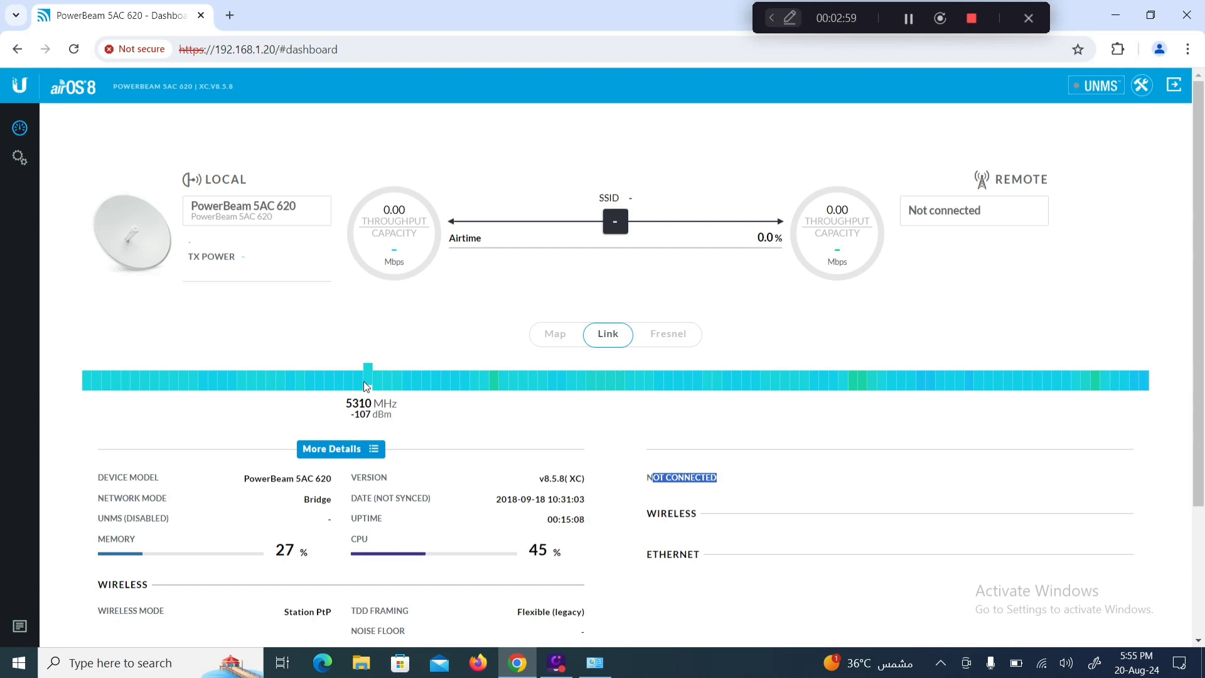
# Step: On the wireless settings page, set Wireless Mode to Access Point PtMP airMAX AC
pyautogui.click(19, 158)
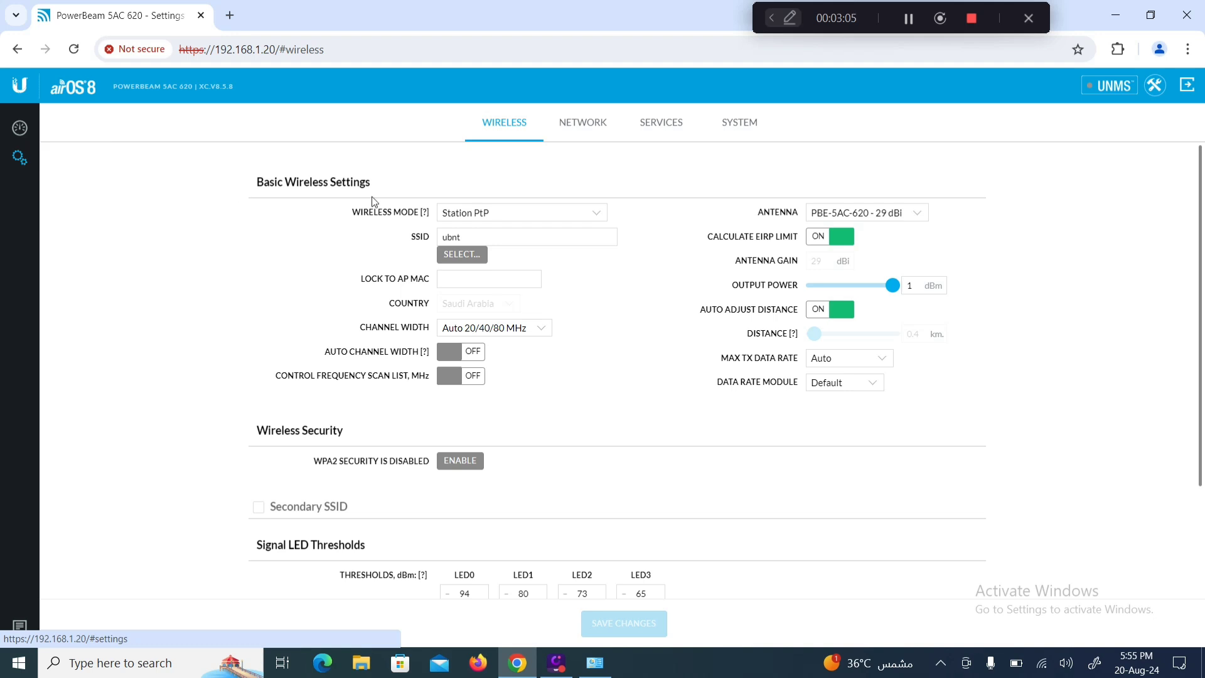
pyautogui.moveTo(256, 186); pyautogui.dragTo(385, 190)
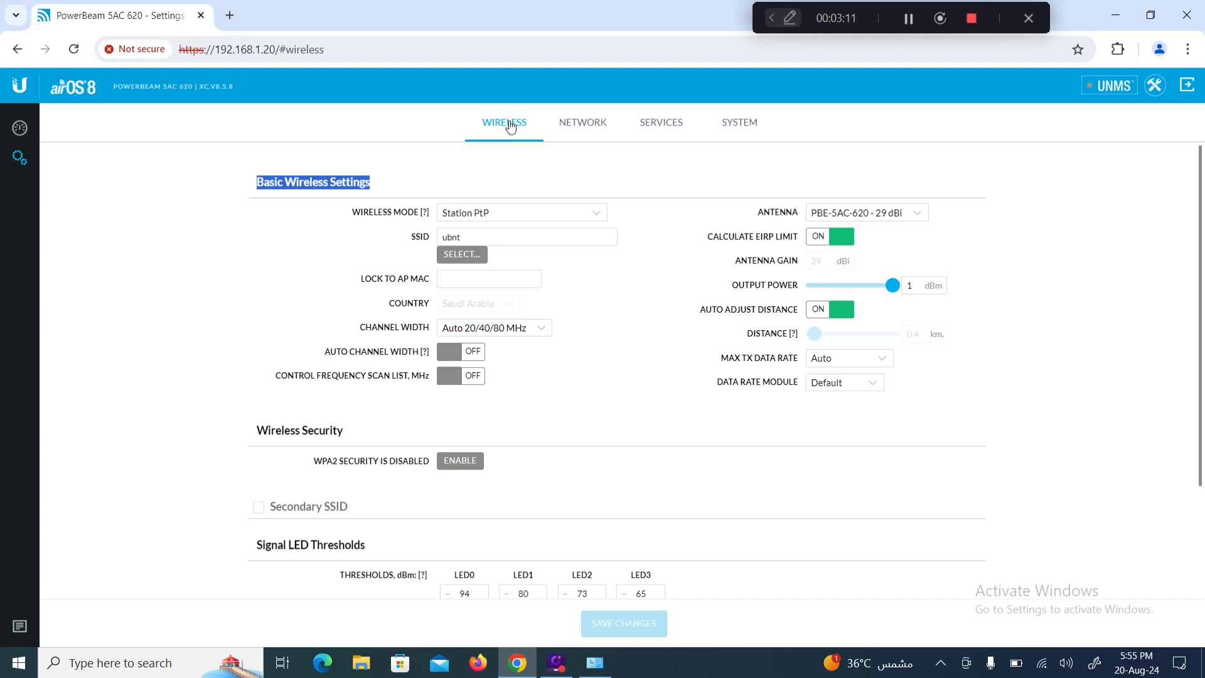
pyautogui.click(355, 217)
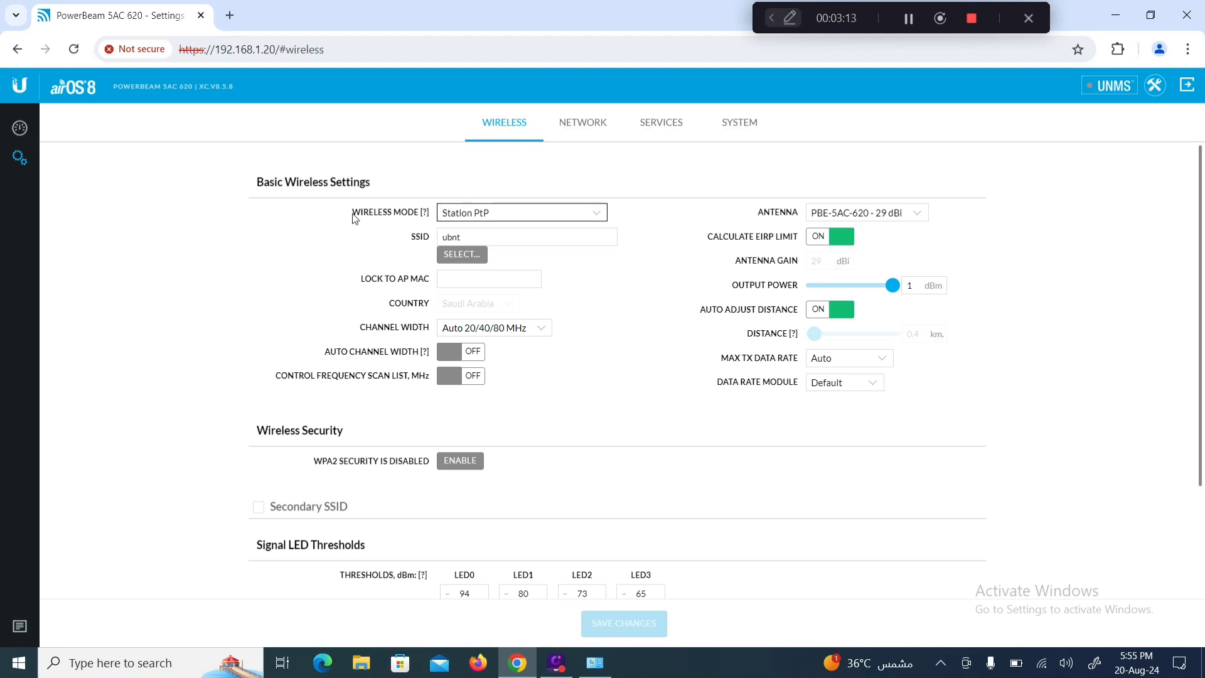
pyautogui.moveTo(355, 216); pyautogui.dragTo(418, 216)
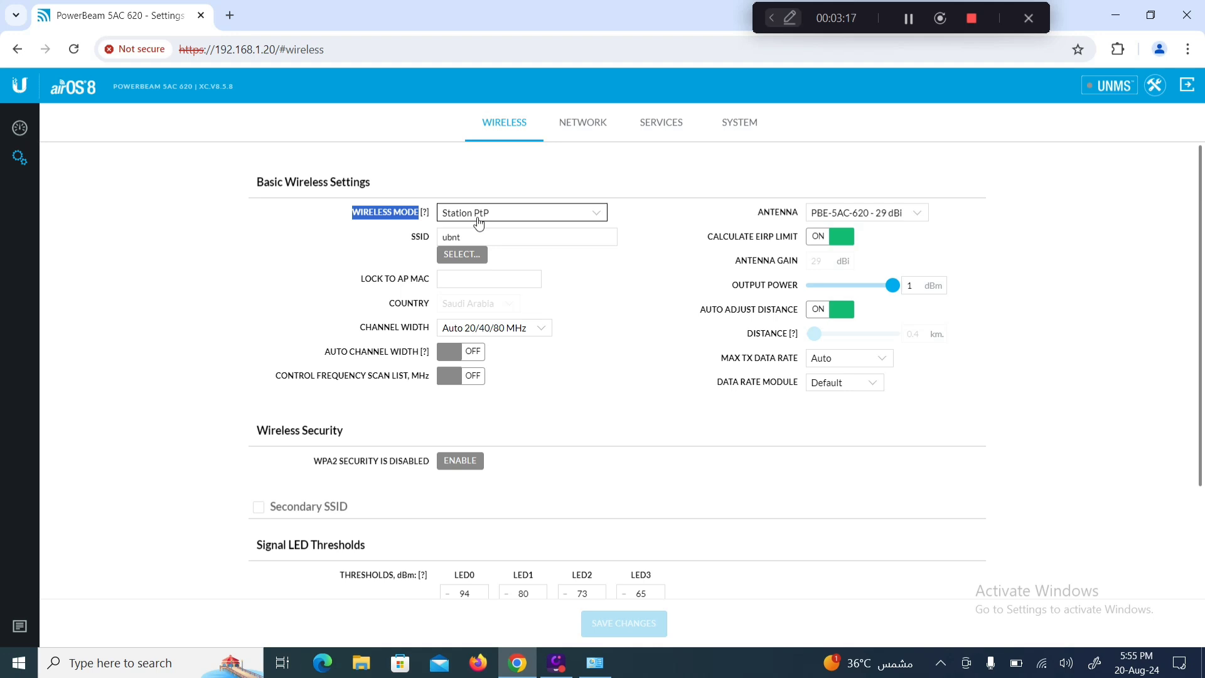
pyautogui.click(525, 218)
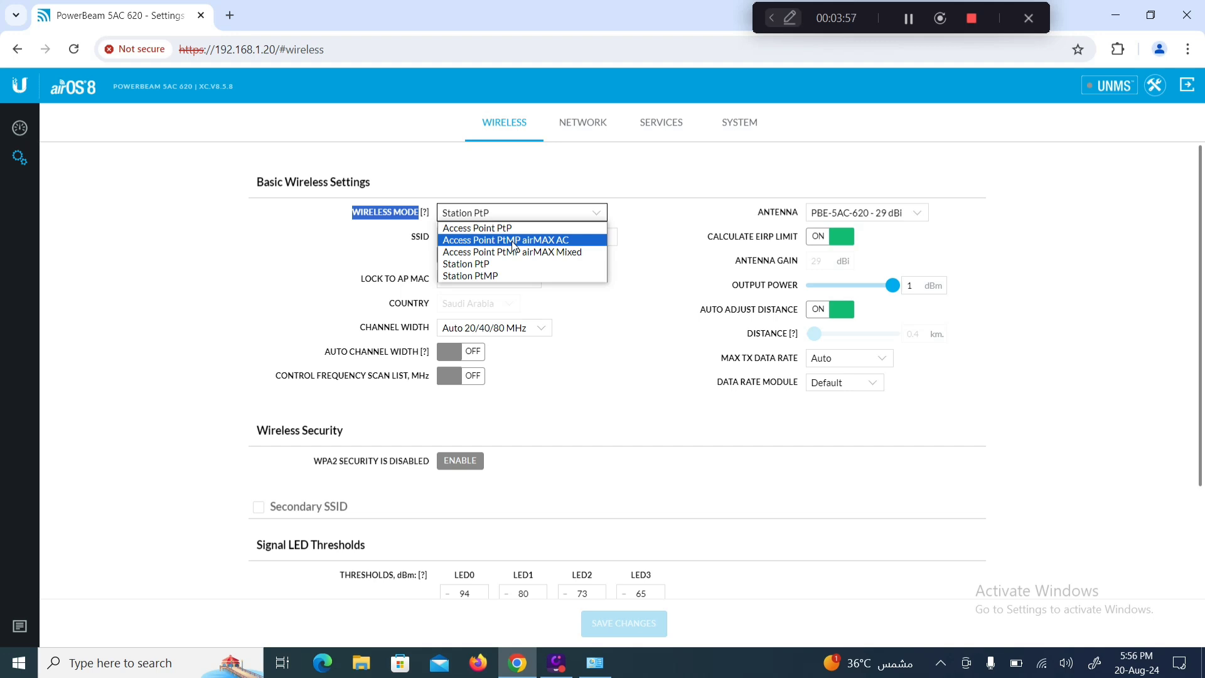
pyautogui.click(532, 244)
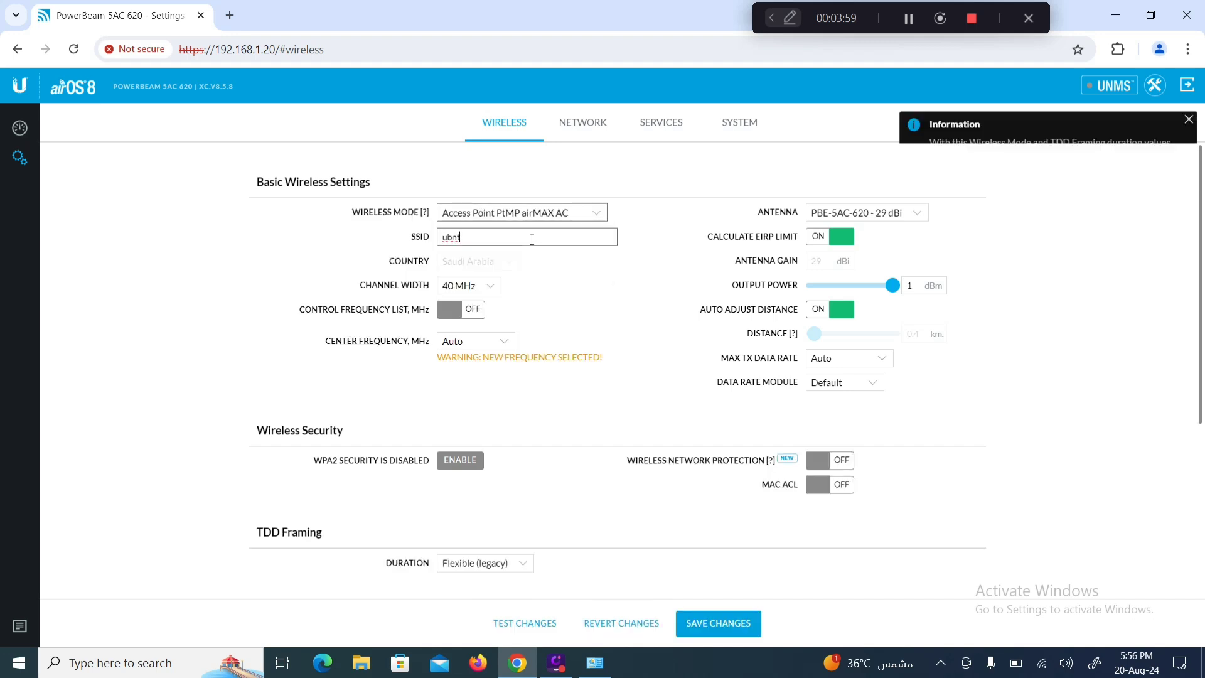
# Step: Replace the network name ubnt with 'AC test' and dismiss the information notification
pyautogui.click(529, 237)
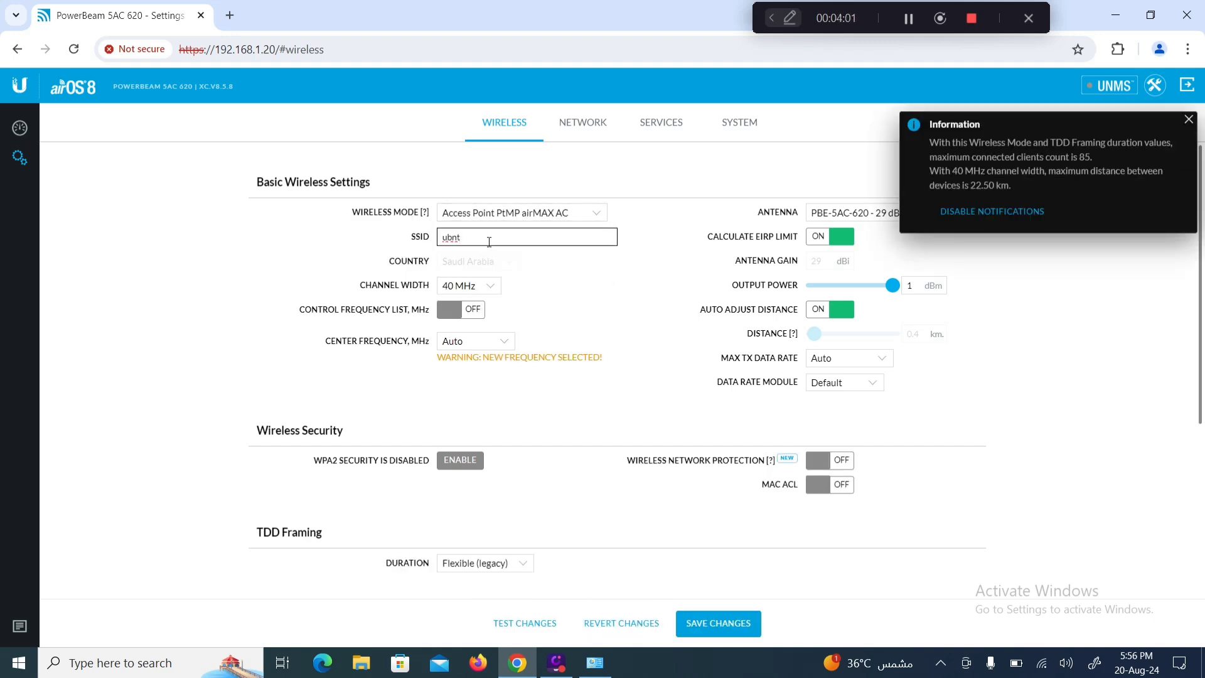
pyautogui.moveTo(485, 241); pyautogui.dragTo(431, 246)
pyautogui.write('AC test')
pyautogui.click(1189, 119)
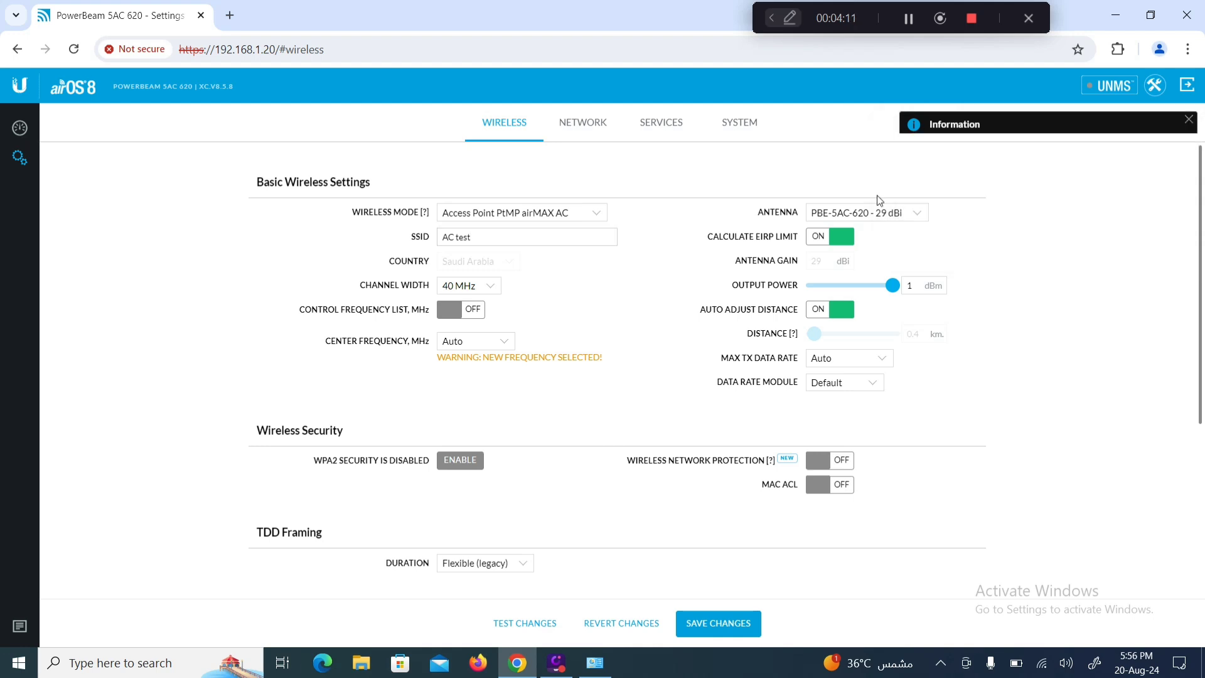
pyautogui.click(418, 287)
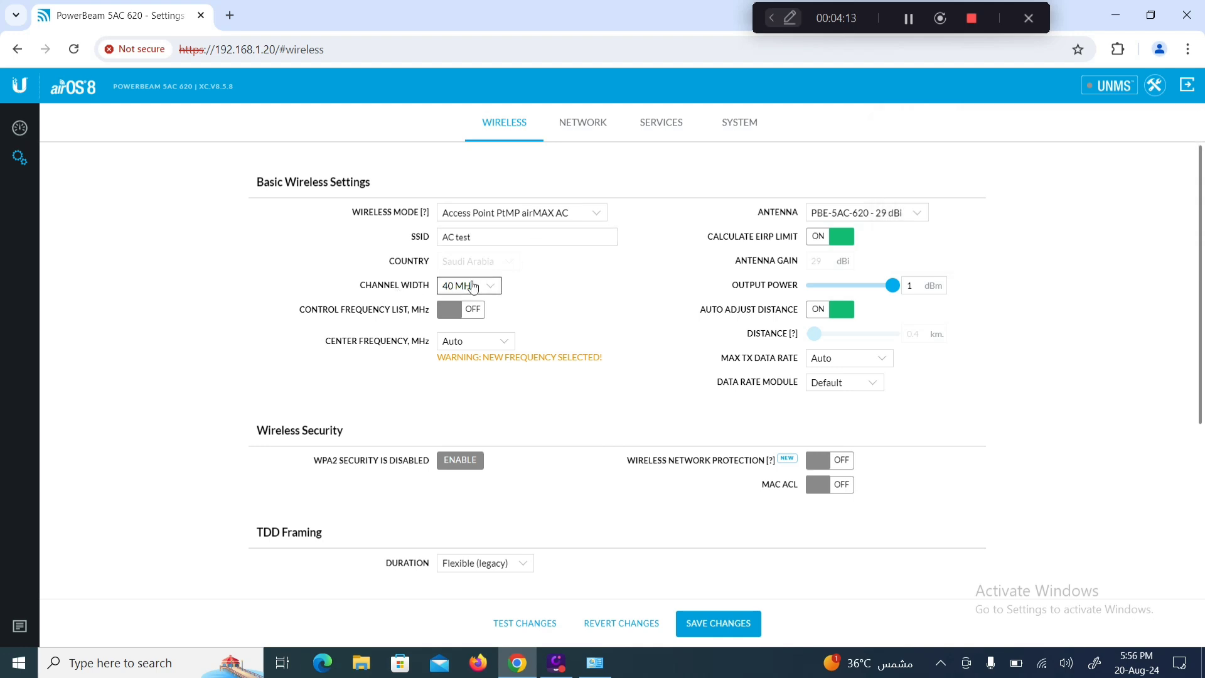
pyautogui.click(474, 287)
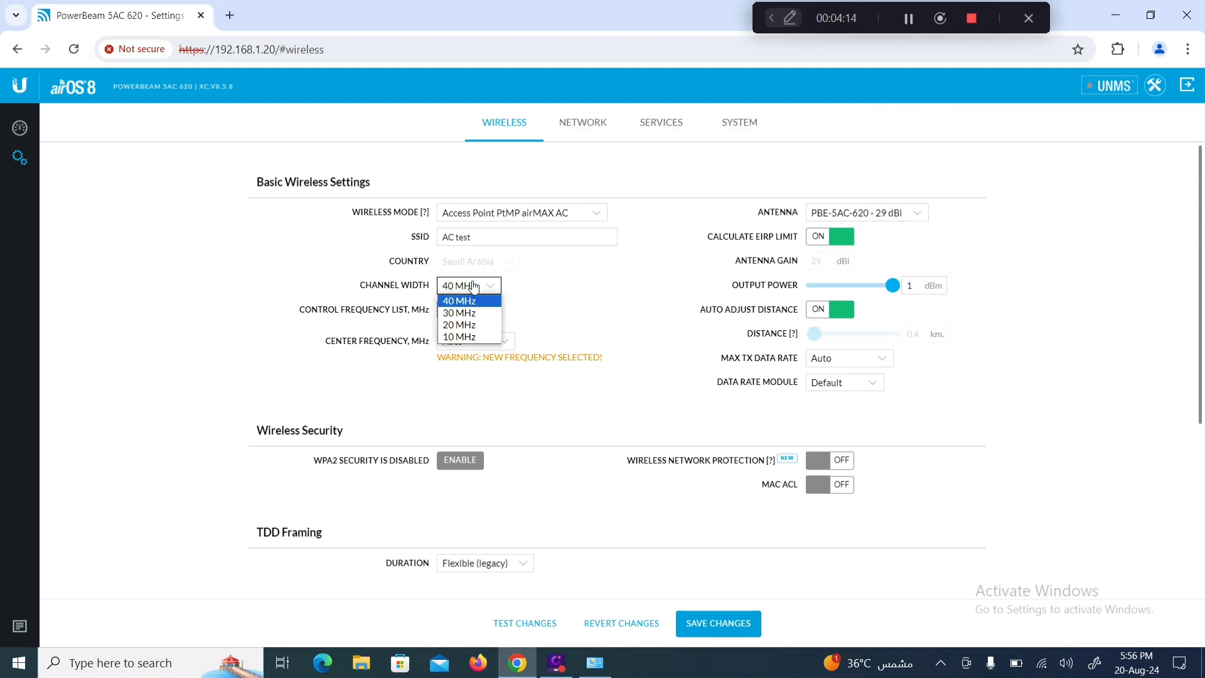
# Step: Keep 40 MHz width and the PBE-5AC-620 29 dBi antenna, and turn off the EIRP limit calculation
pyautogui.click(464, 298)
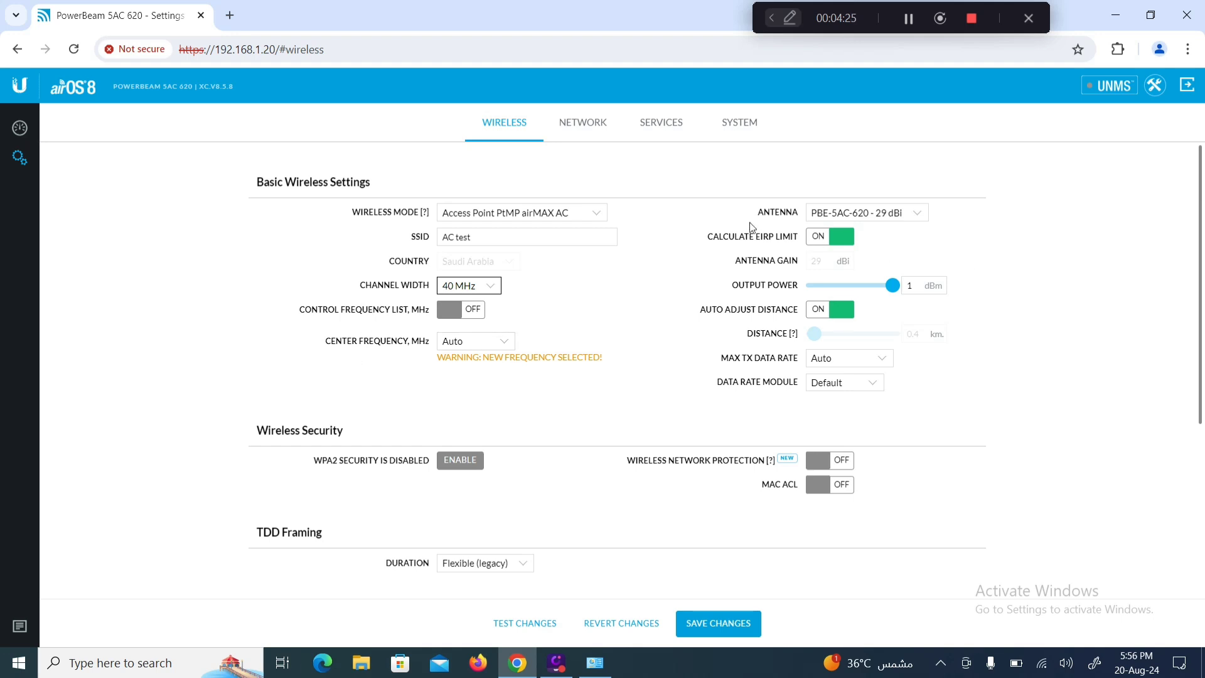
pyautogui.moveTo(757, 213); pyautogui.dragTo(805, 216)
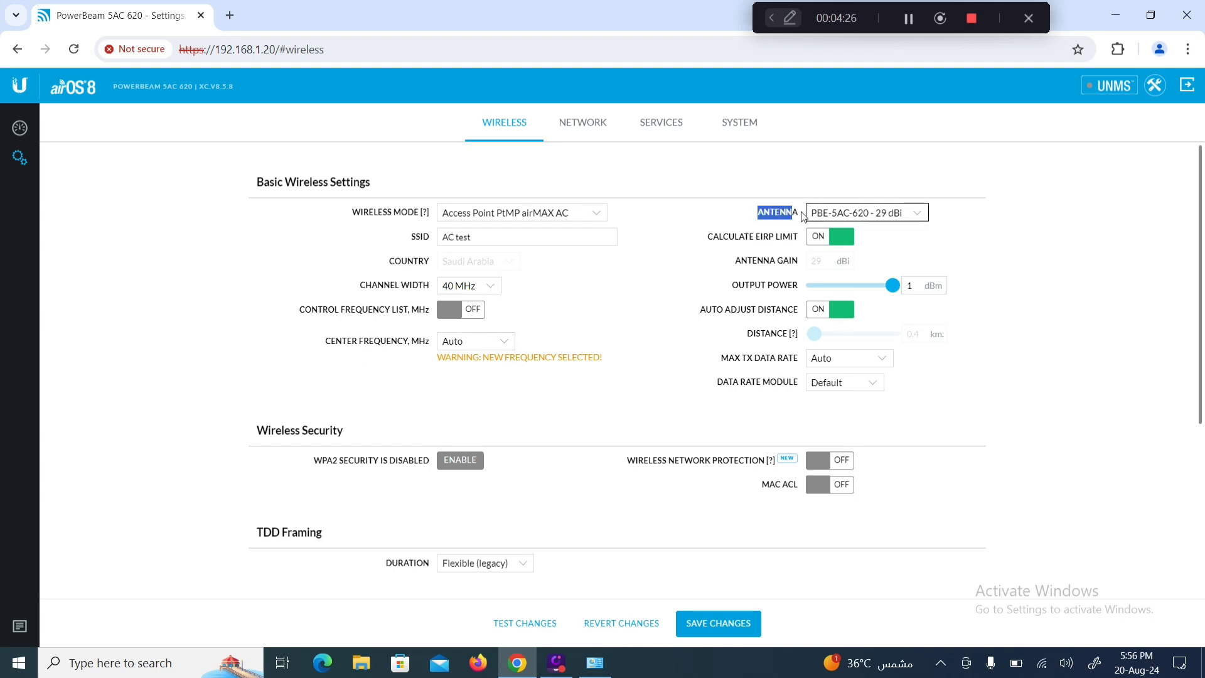
pyautogui.click(919, 214)
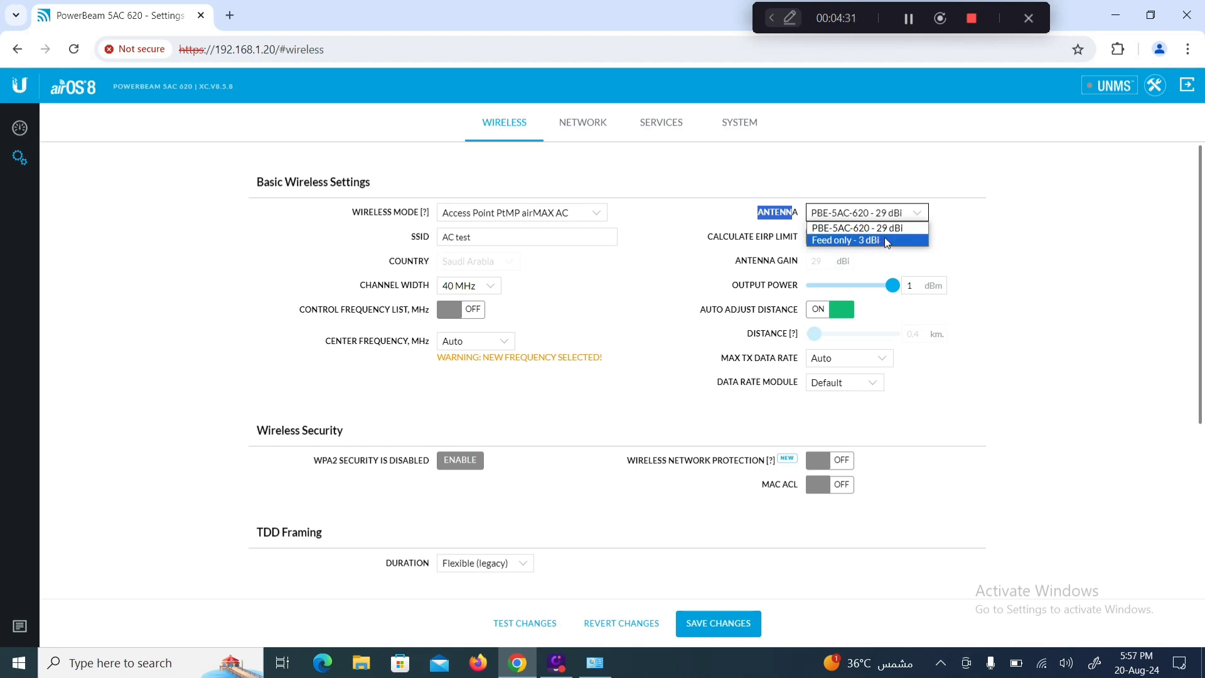
pyautogui.click(882, 228)
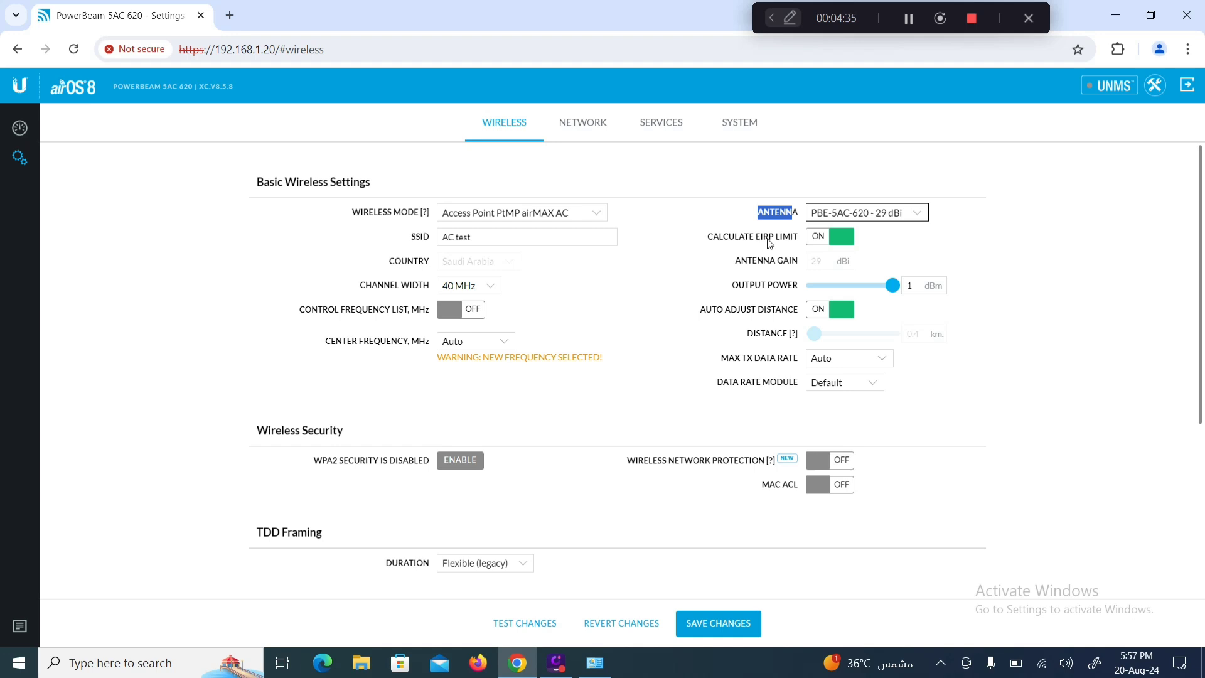
pyautogui.click(817, 243)
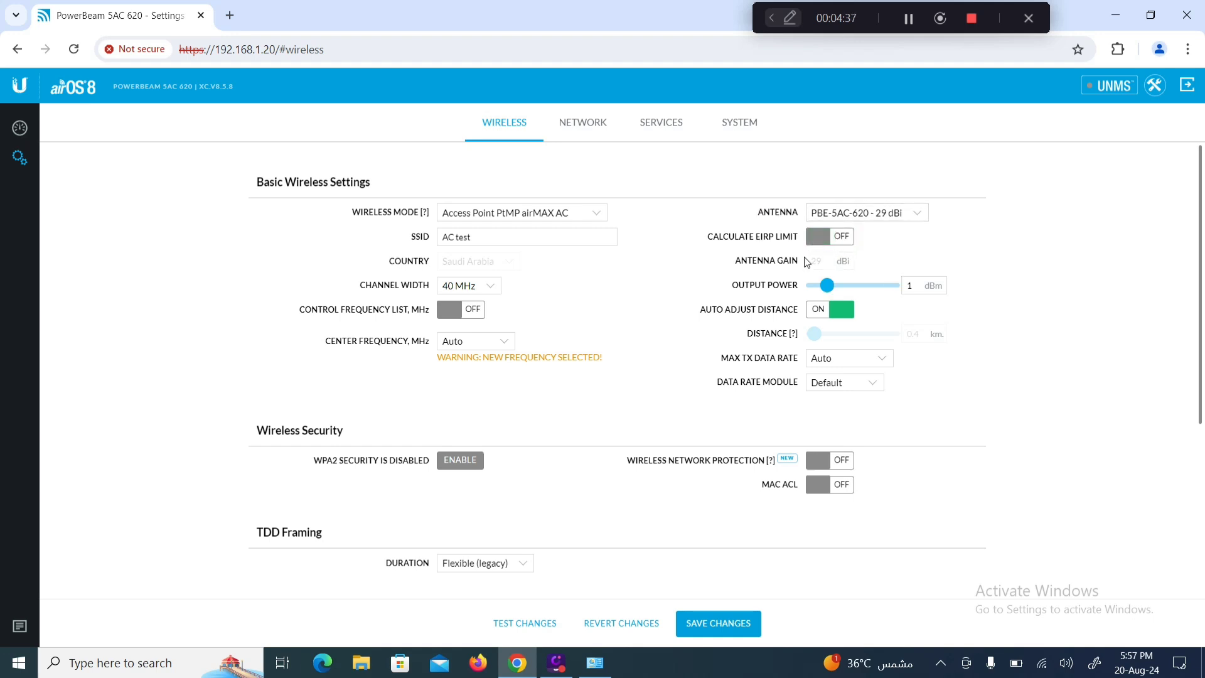
# Step: Set output power to 24 dBm, disable auto distance adjustment, and set distance to 22.5 km
pyautogui.moveTo(738, 290); pyautogui.dragTo(920, 286)
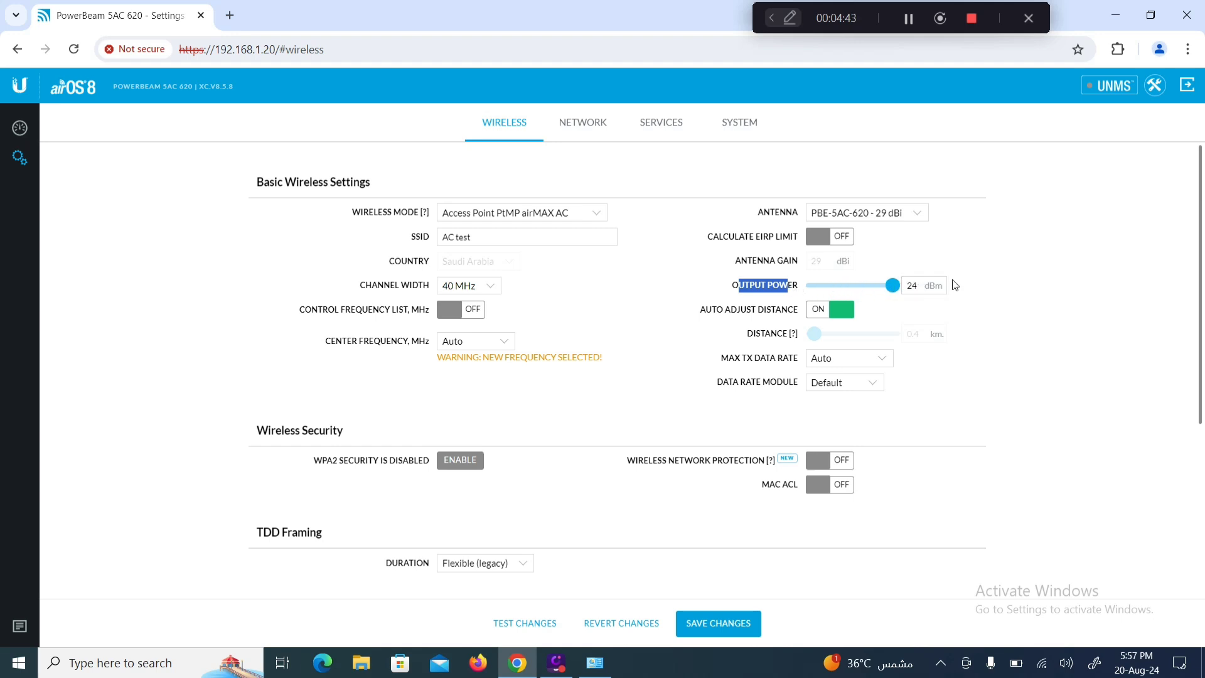
pyautogui.click(921, 293)
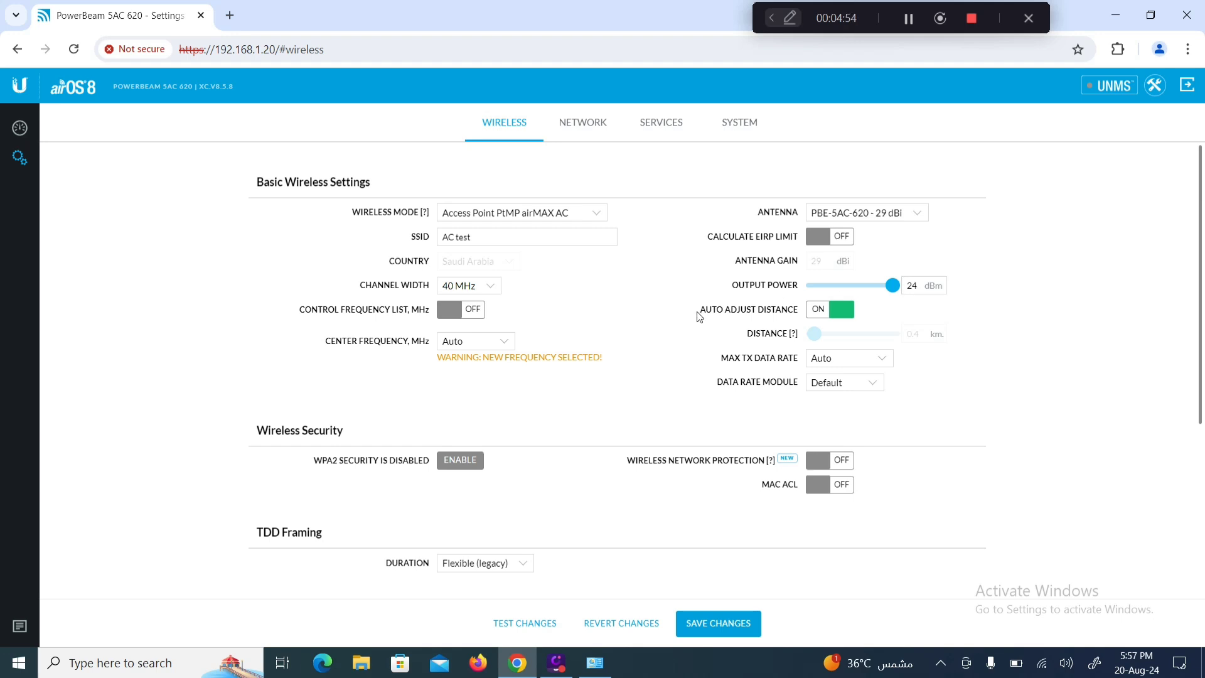
pyautogui.click(816, 314)
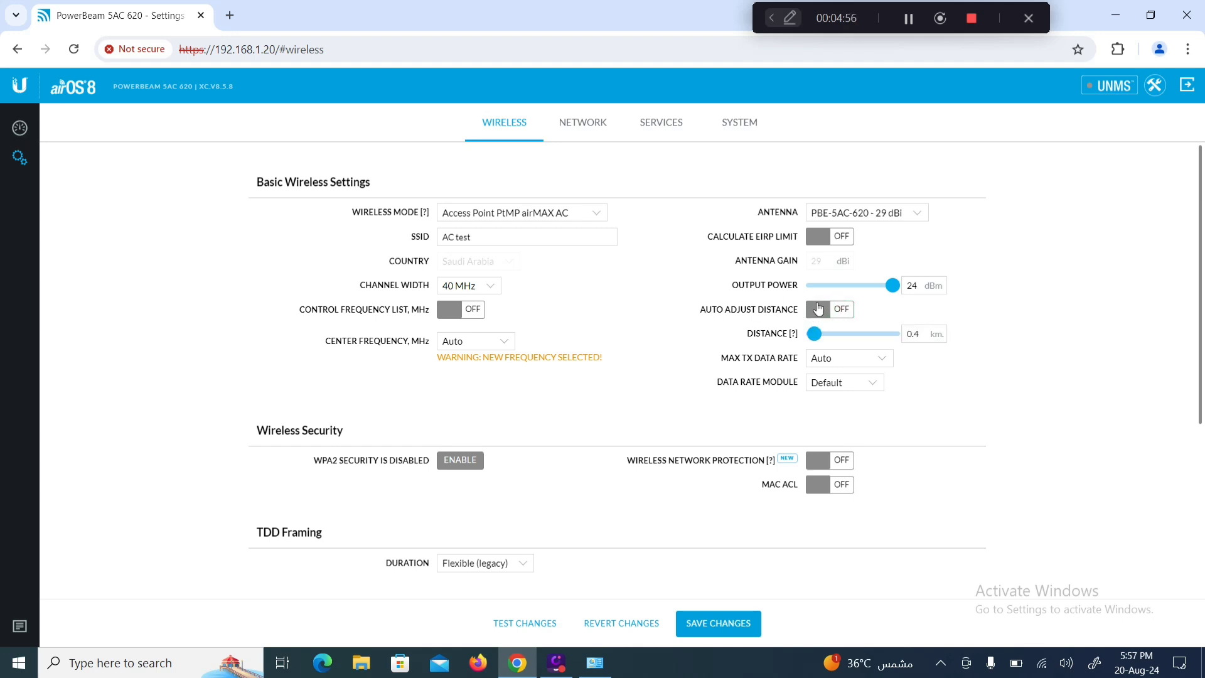
pyautogui.moveTo(812, 340); pyautogui.dragTo(916, 340)
pyautogui.click(925, 335)
pyautogui.click(878, 344)
# Step: Enable WPA2 personal security and enter the preshared key, revealing it to check
pyautogui.moveTo(254, 433); pyautogui.dragTo(370, 446)
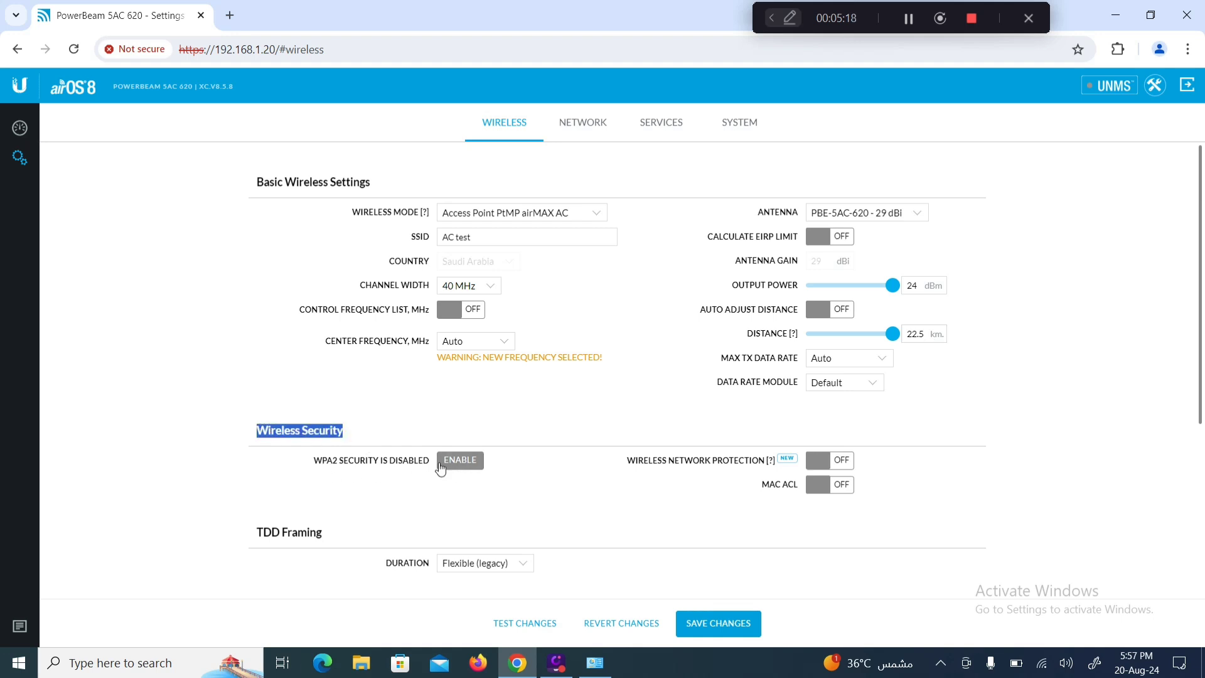
pyautogui.click(468, 465)
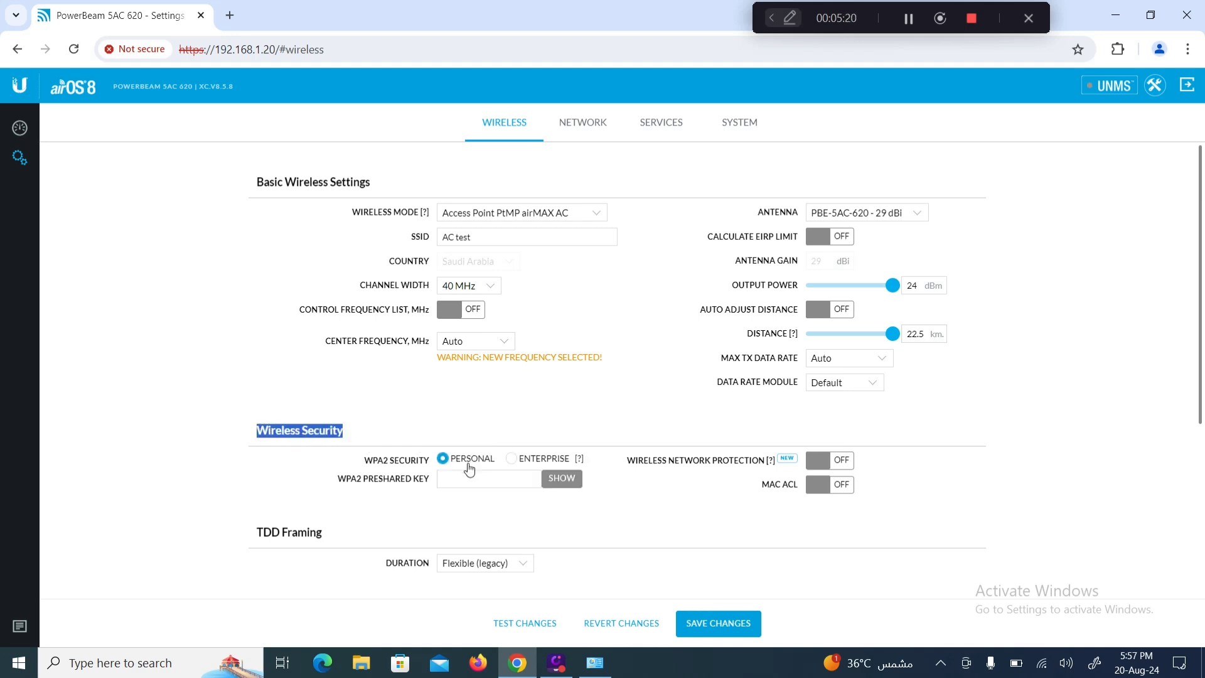
pyautogui.click(463, 480)
pyautogui.click(463, 480)
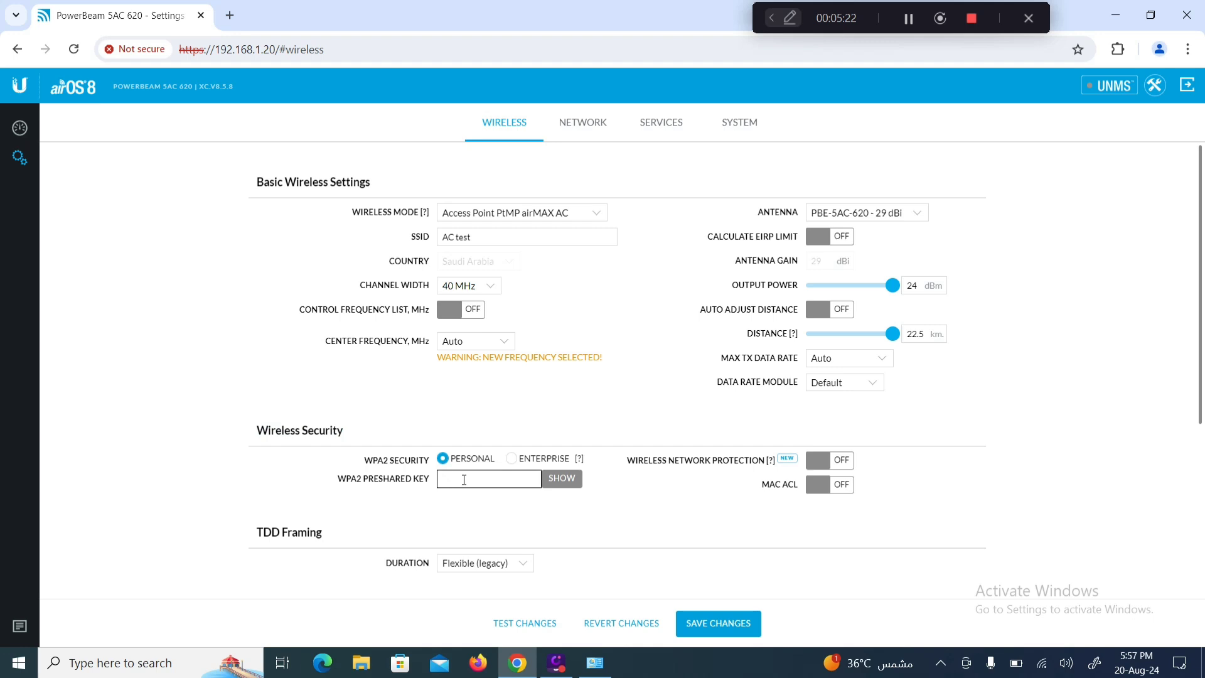
pyautogui.write('•••••••••')
pyautogui.click(554, 485)
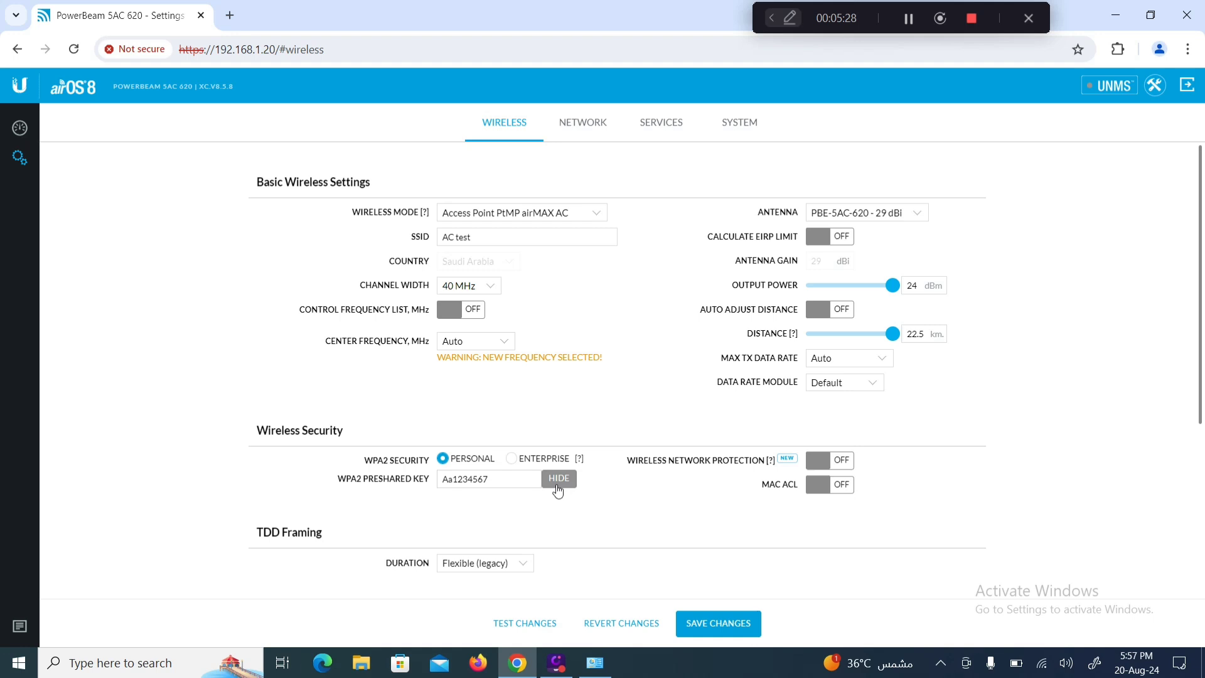
pyautogui.click(489, 483)
# Step: Turn on wireless network protection and save the wireless settings
pyautogui.click(450, 239)
pyautogui.moveTo(684, 464); pyautogui.dragTo(754, 464)
pyautogui.click(755, 465)
pyautogui.scroll(-4, 900, 517)
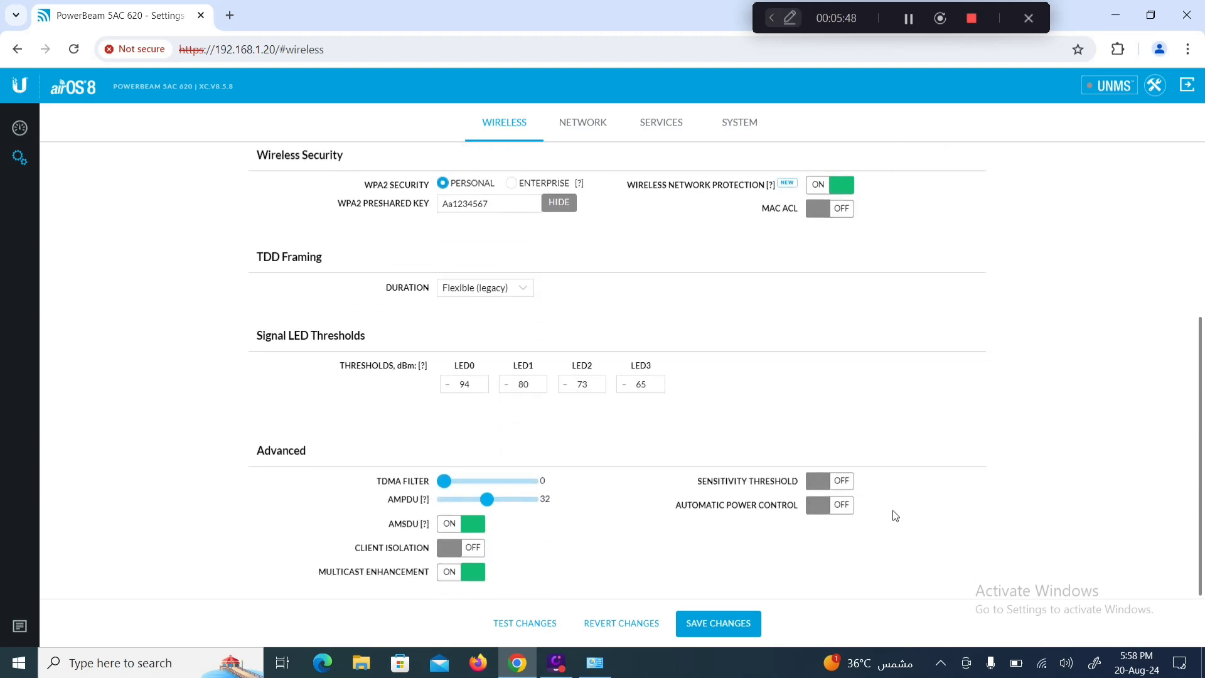
pyautogui.scroll(4, 889, 515)
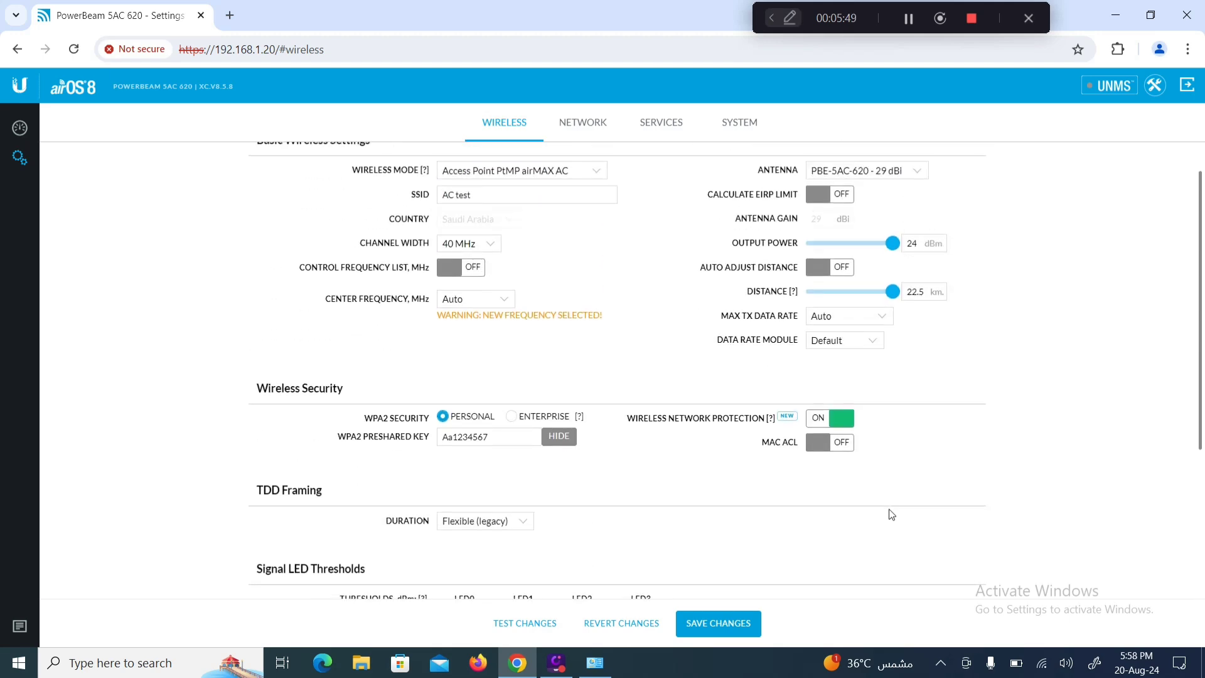
pyautogui.click(711, 623)
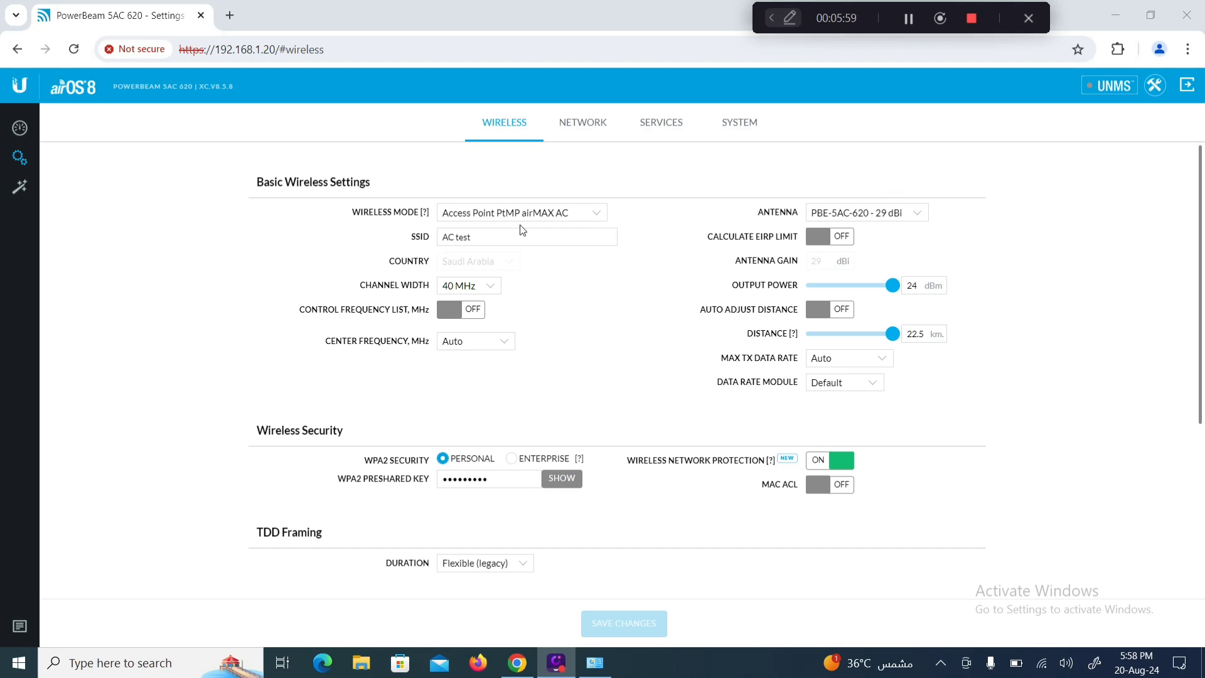
# Step: On the Network page, set Configuration Mode to Simple
pyautogui.click(570, 128)
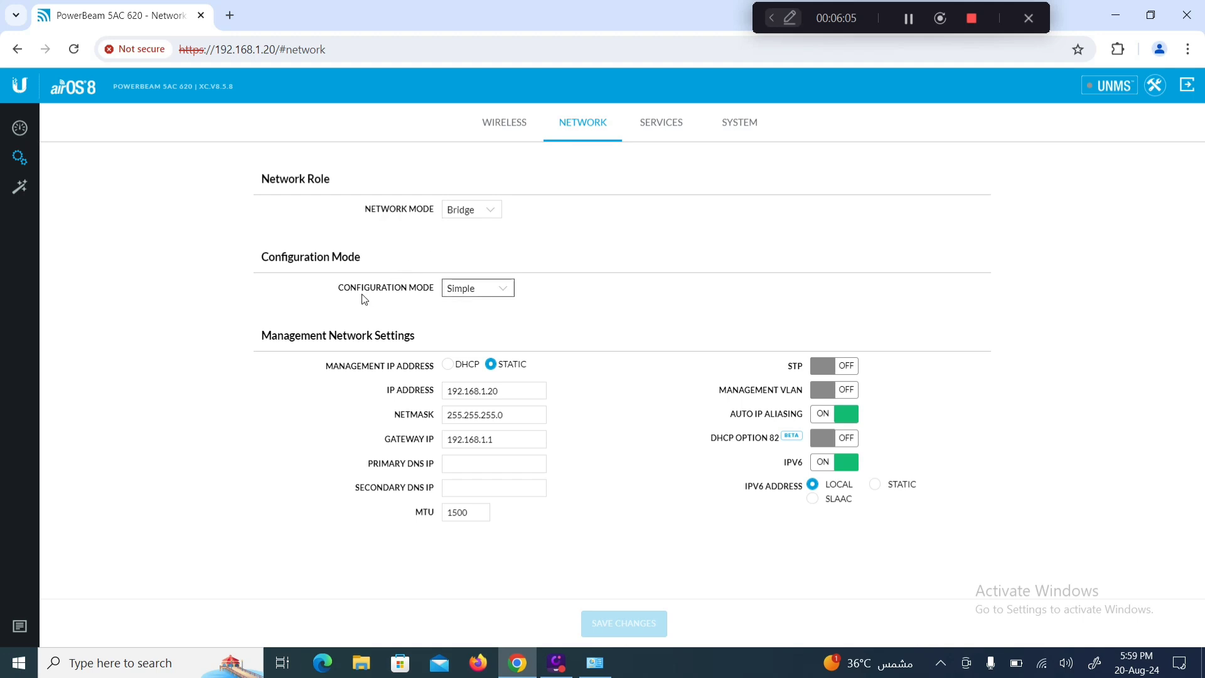
pyautogui.click(475, 292)
pyautogui.click(475, 315)
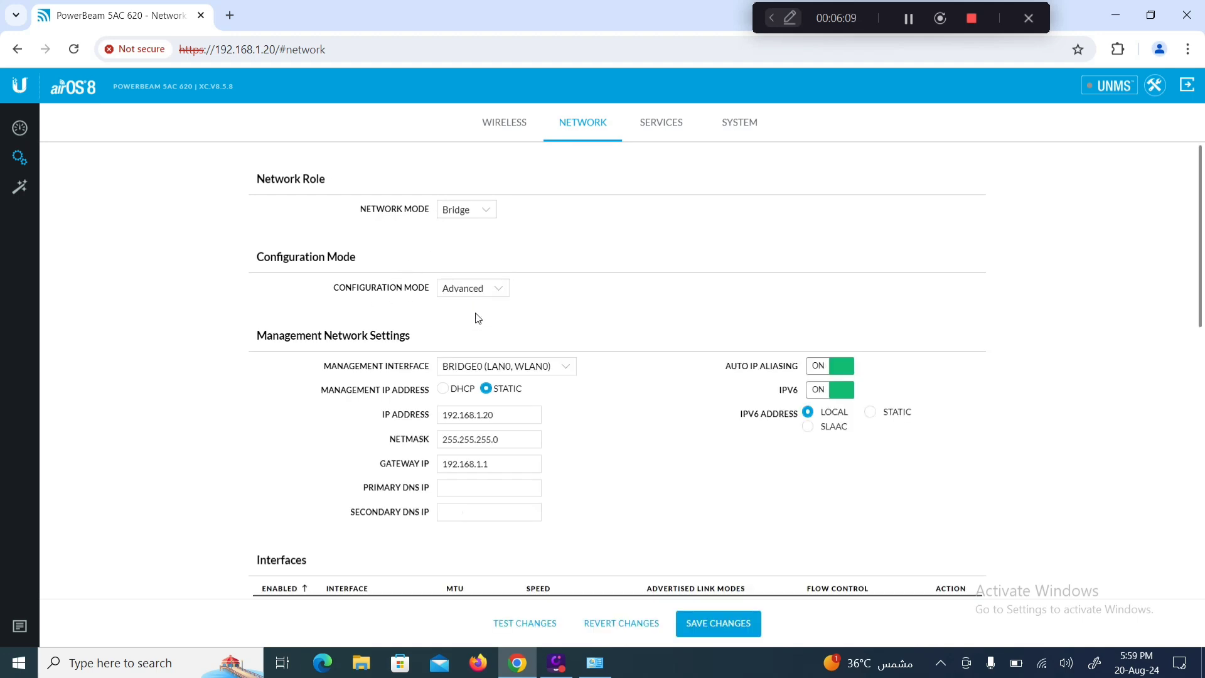
pyautogui.click(475, 288)
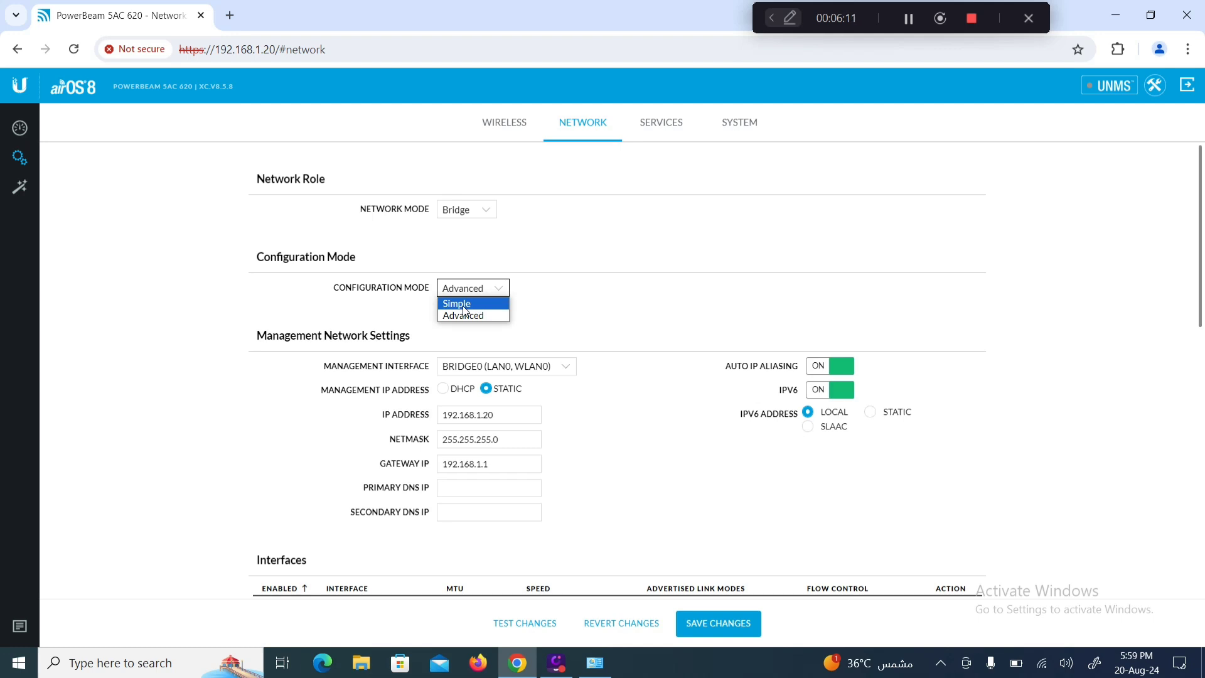
pyautogui.click(475, 304)
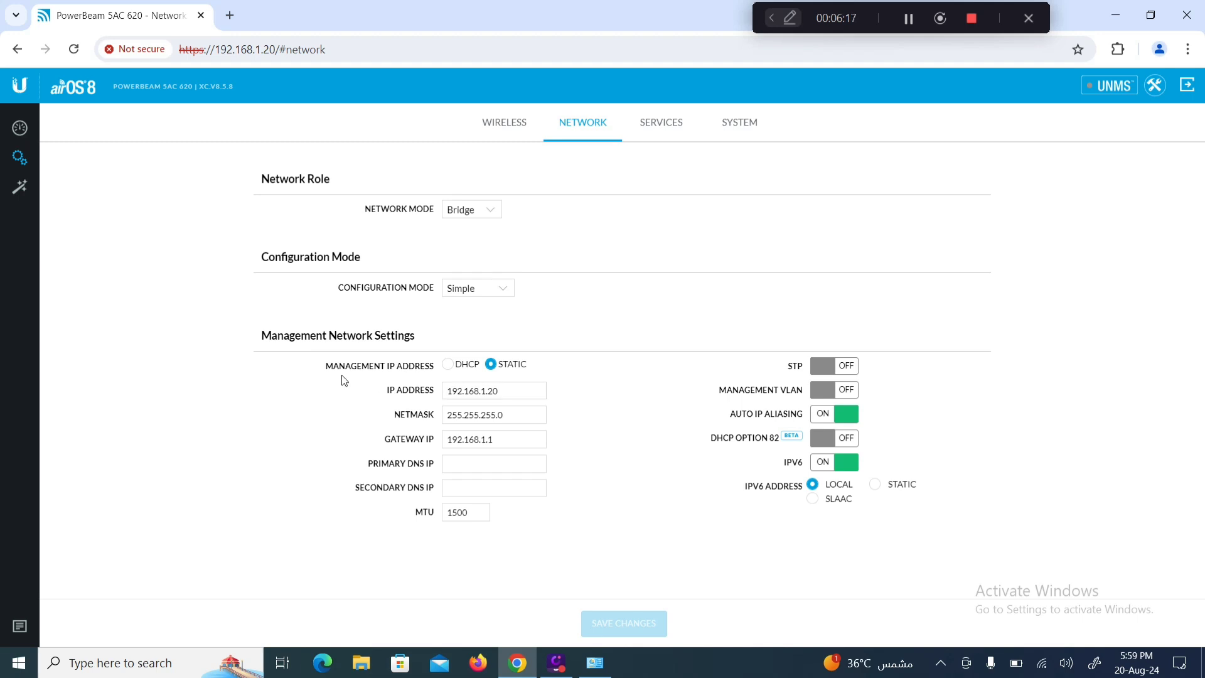
# Step: Change the management IP address from 192.168.1.20 to 192.168.1.50
pyautogui.moveTo(350, 370); pyautogui.dragTo(416, 371)
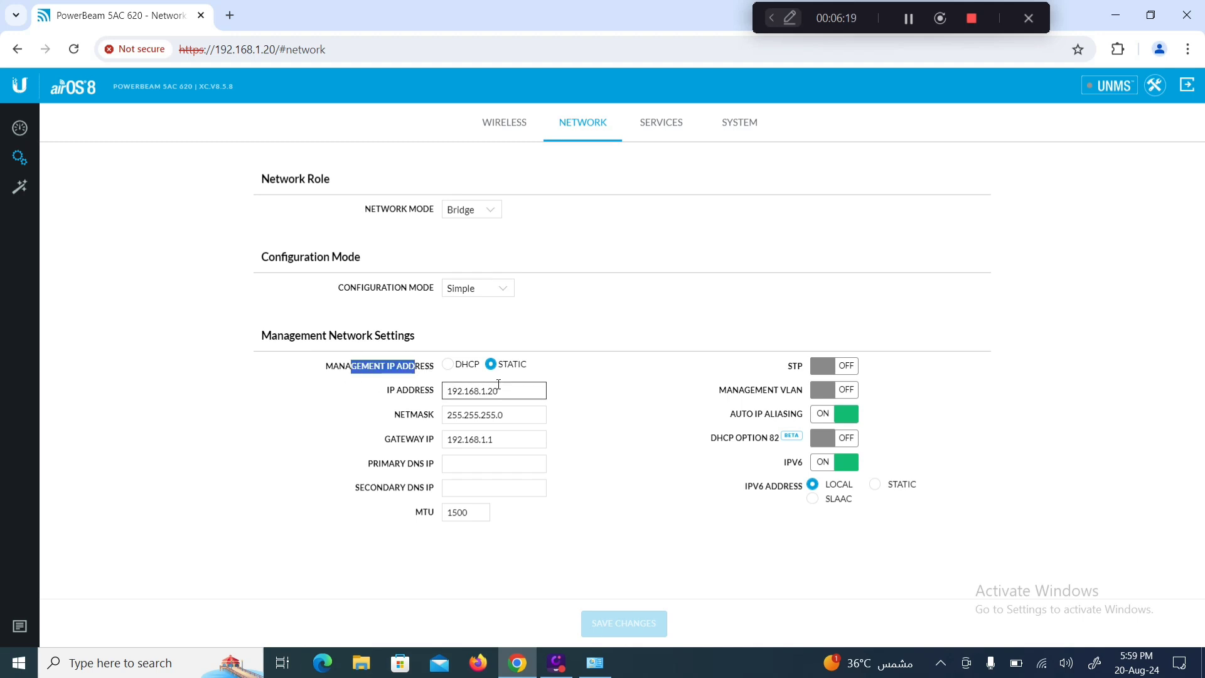
pyautogui.click(512, 391)
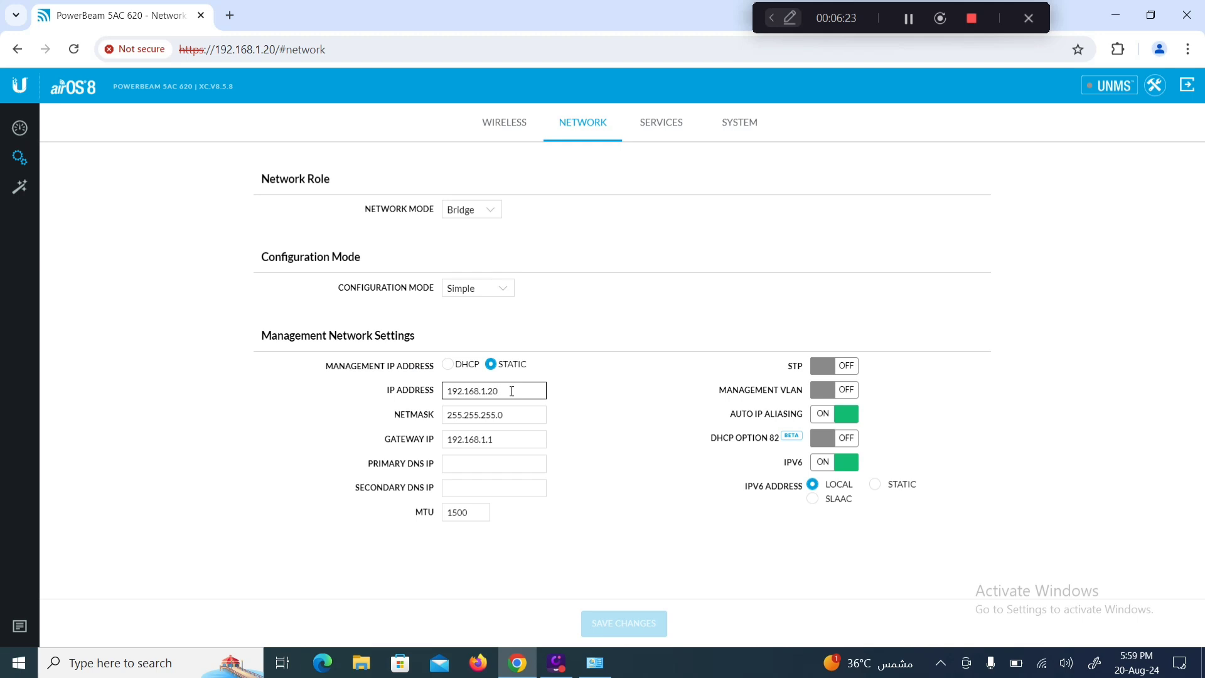
pyautogui.press('BackSpace')
pyautogui.press('BackSpace')
pyautogui.write('.50')
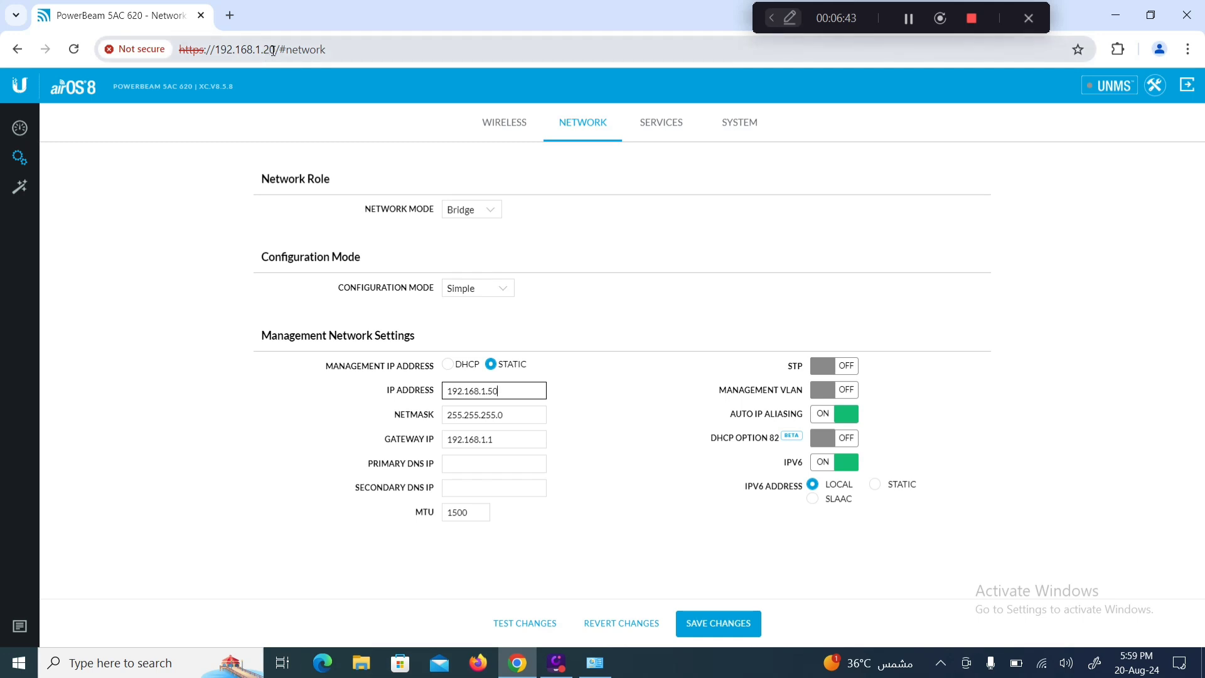
# Step: On the System tab, rename the device to 'PowerBeam 5AC 620 Test' and save all pending changes
pyautogui.click(657, 132)
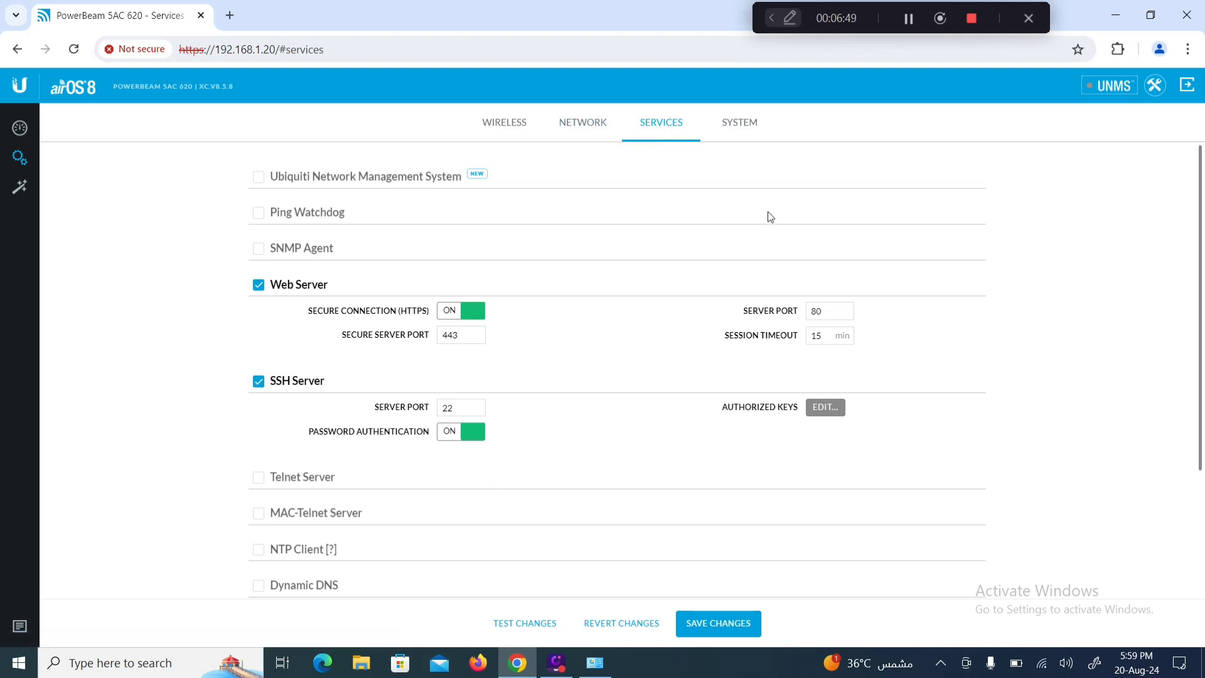
pyautogui.click(736, 122)
pyautogui.click(531, 336)
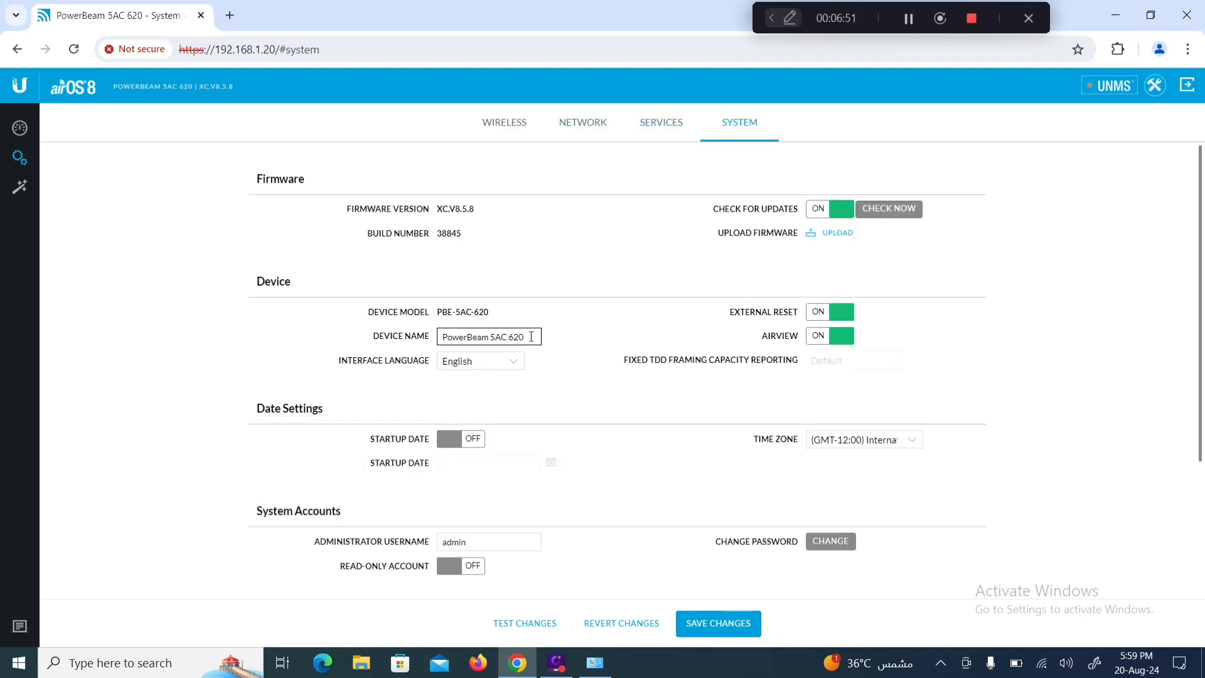
pyautogui.moveTo(531, 336); pyautogui.dragTo(430, 340)
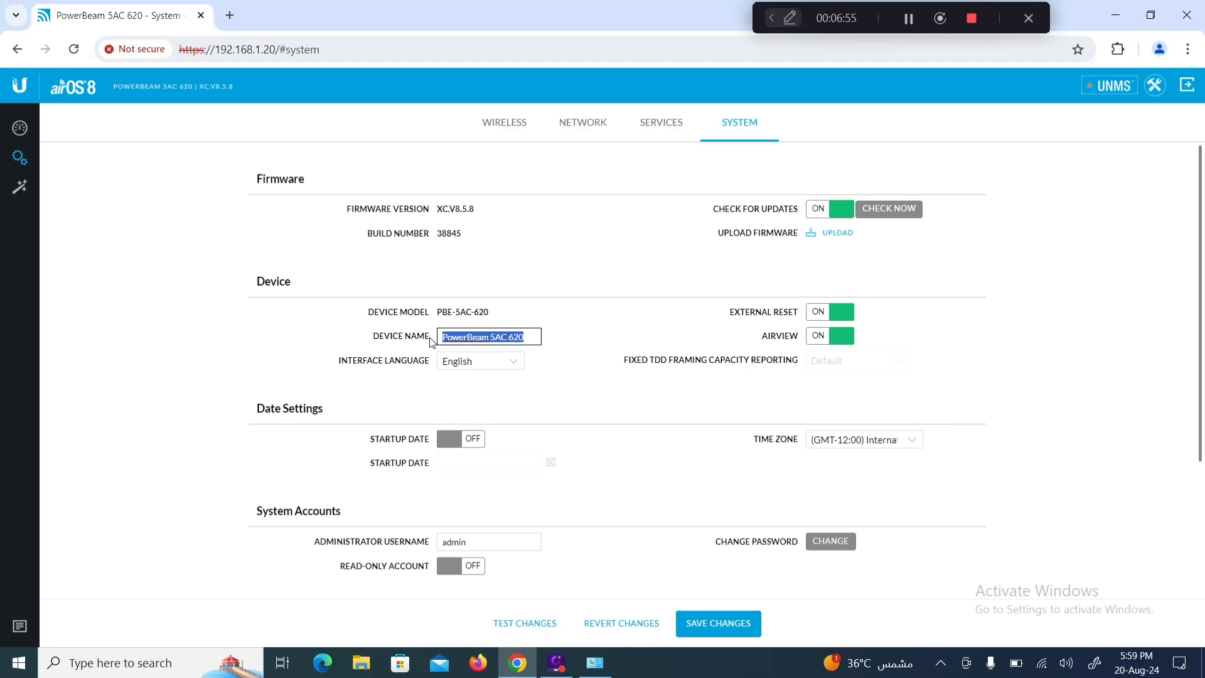
pyautogui.press('Right')
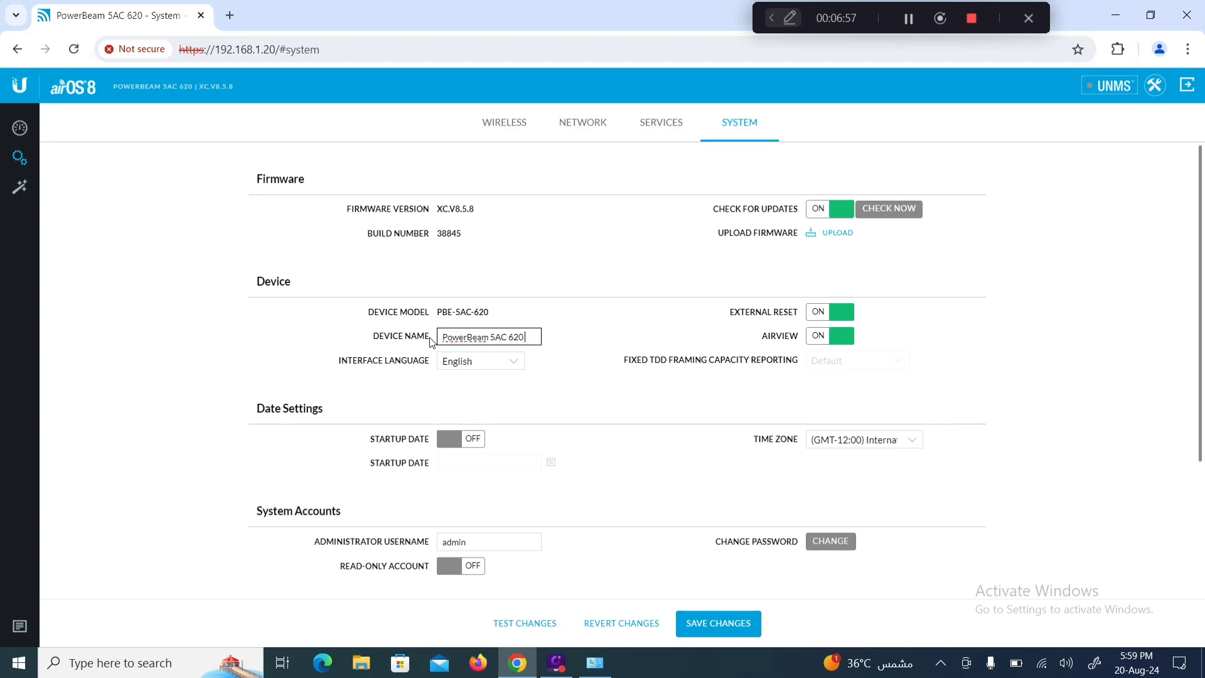
pyautogui.write('Test')
pyautogui.click(720, 625)
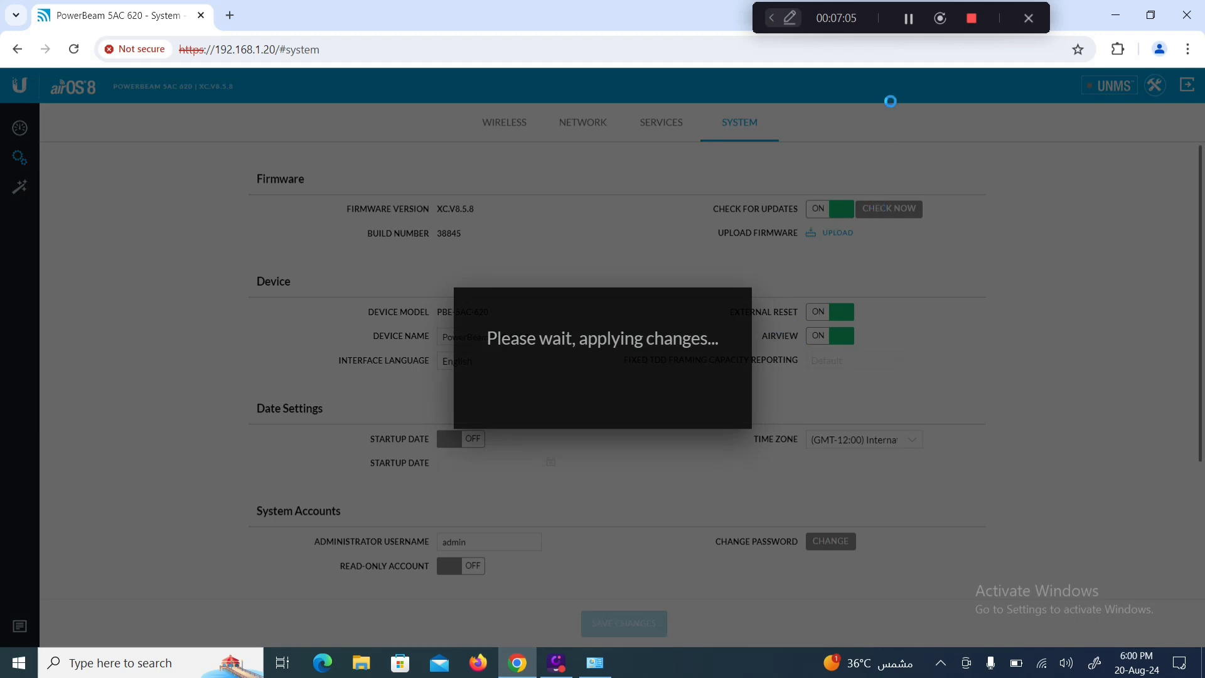
pyautogui.click(908, 18)
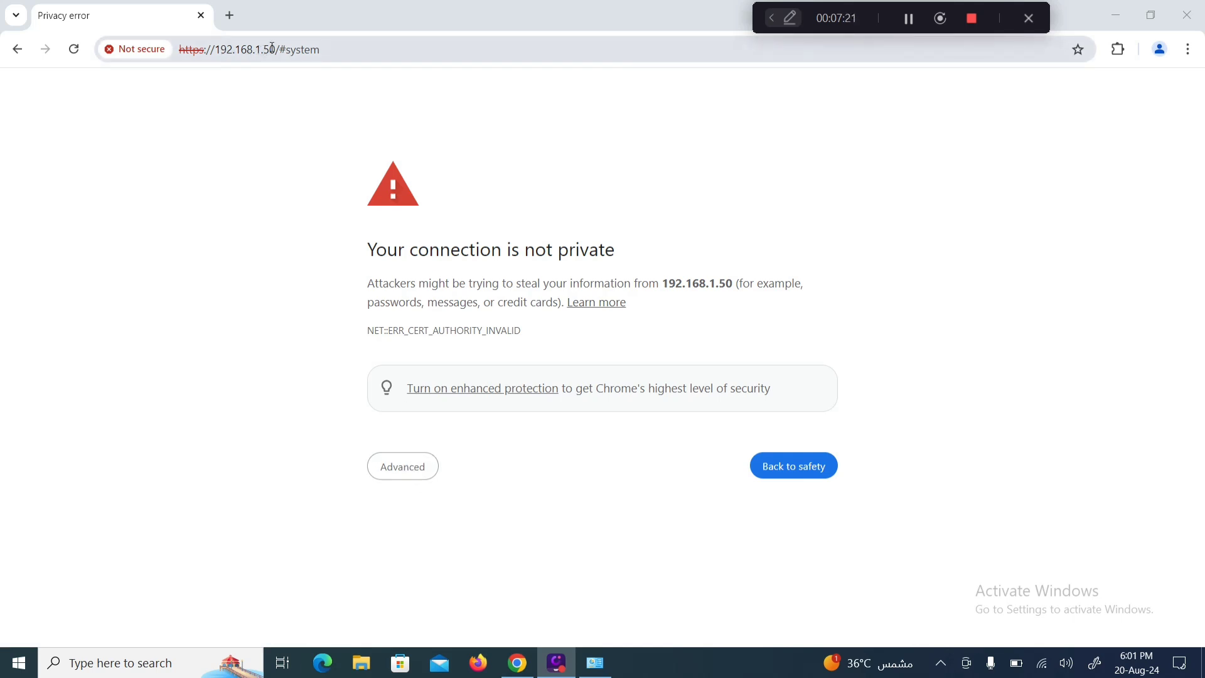
# Step: Bypass the certificate warning at 192.168.1.50 and log in with the saved admin username and password
pyautogui.click(393, 467)
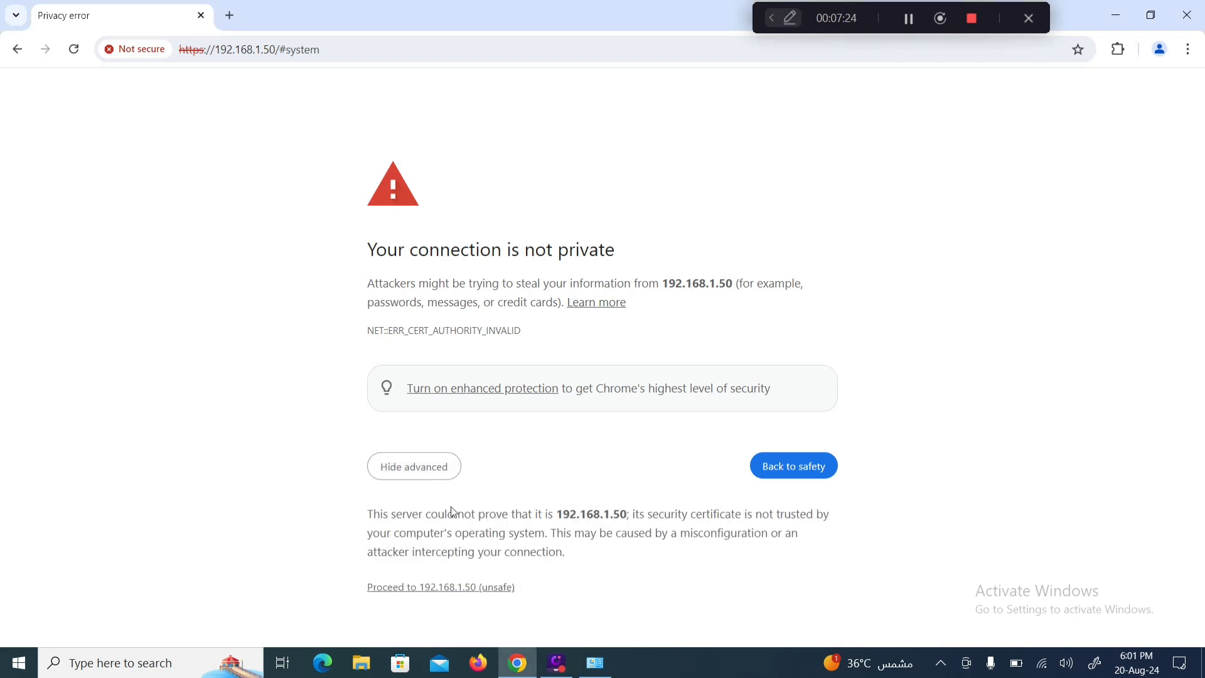
pyautogui.click(403, 589)
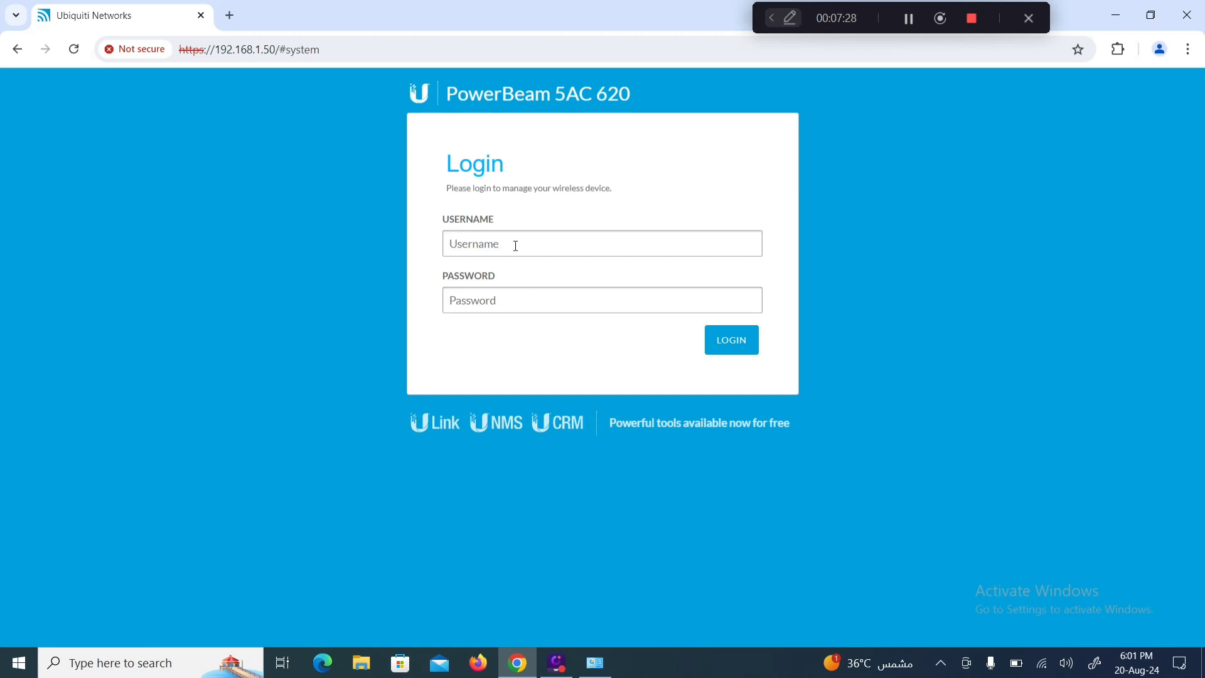
pyautogui.click(515, 245)
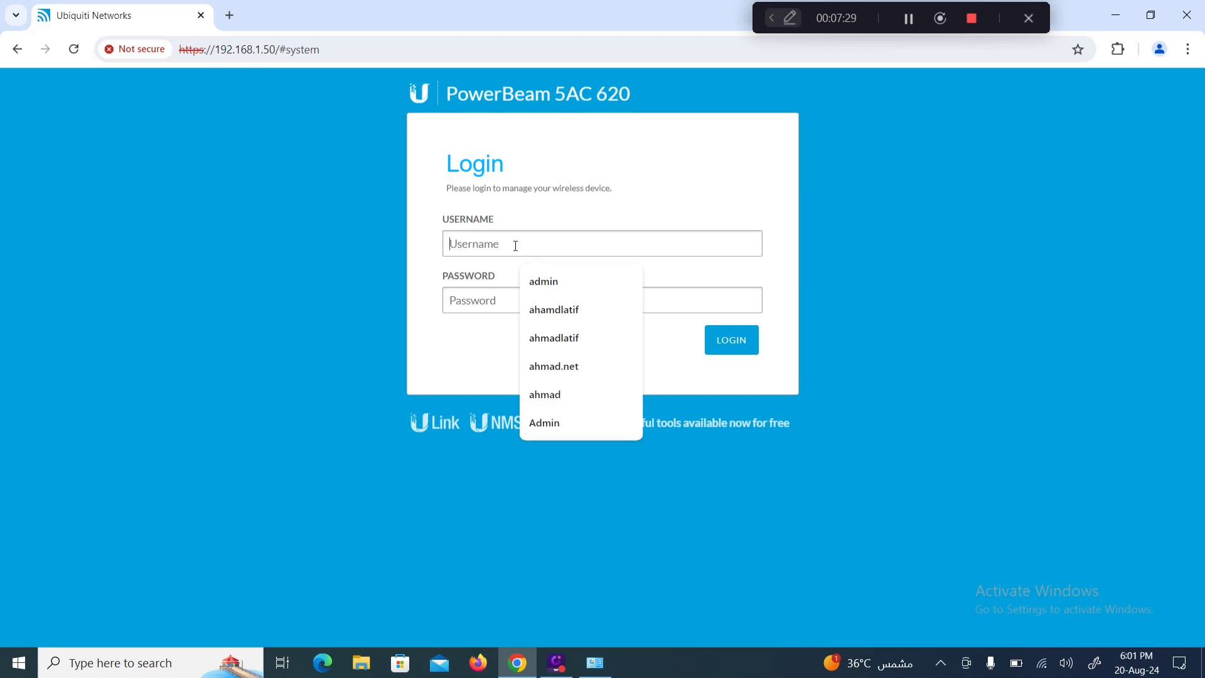
pyautogui.click(544, 282)
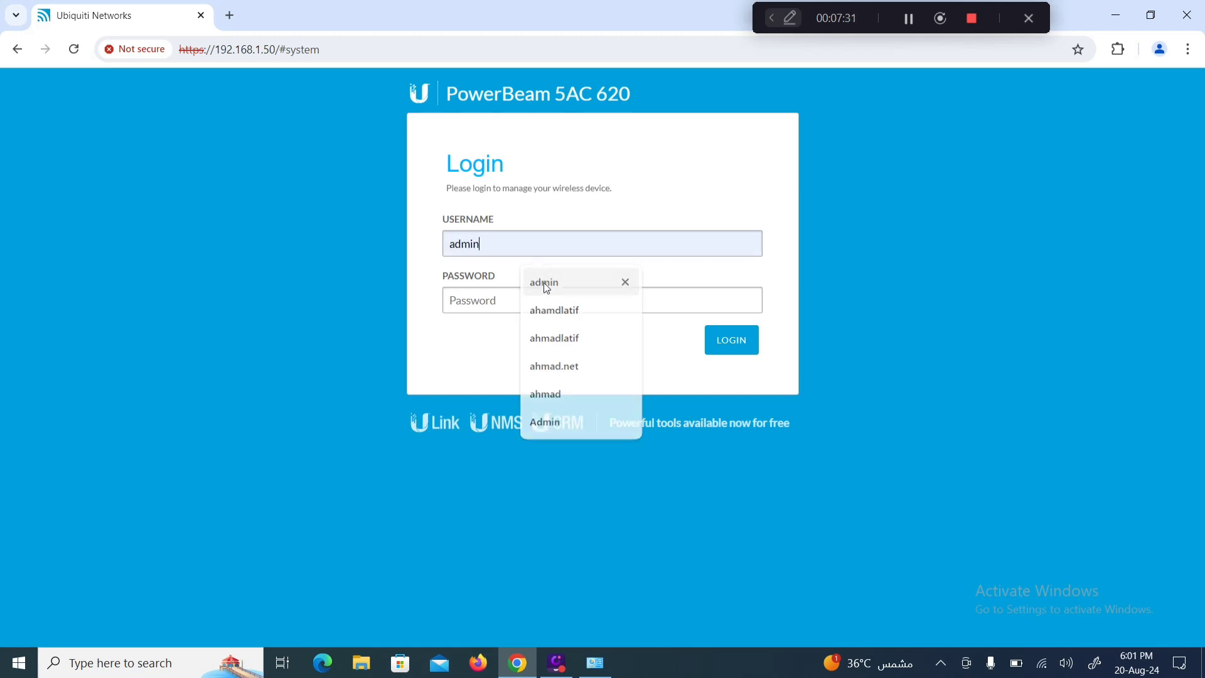
pyautogui.click(507, 305)
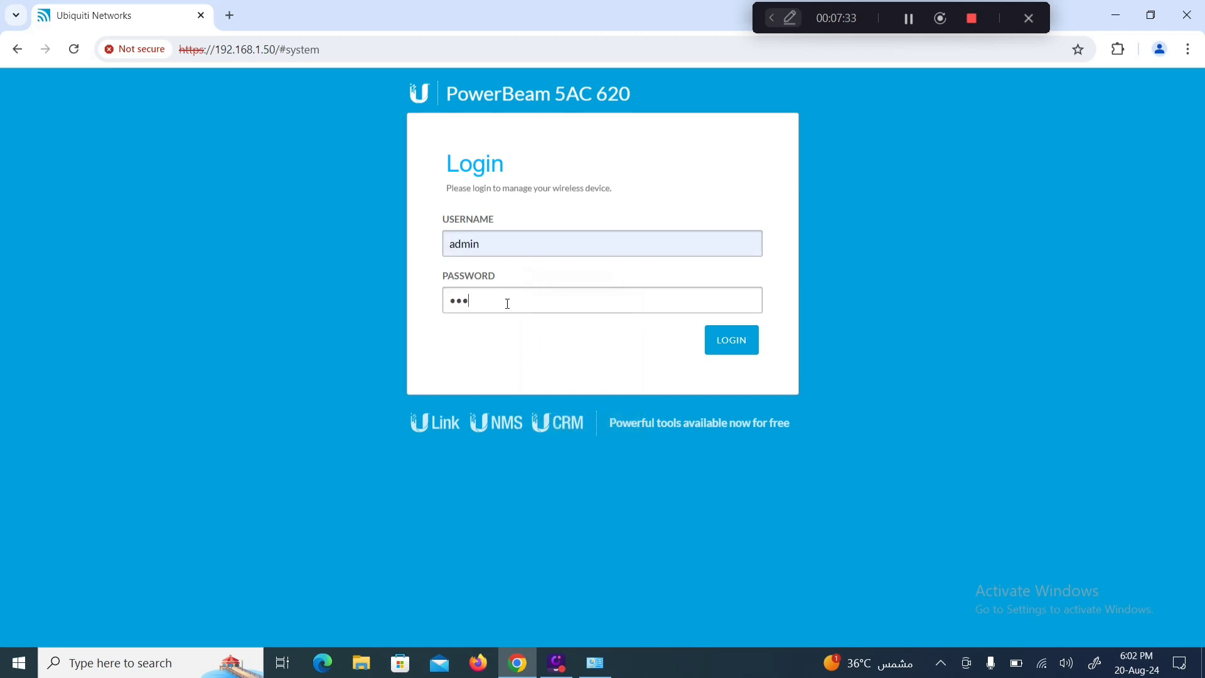
pyautogui.press('Return')
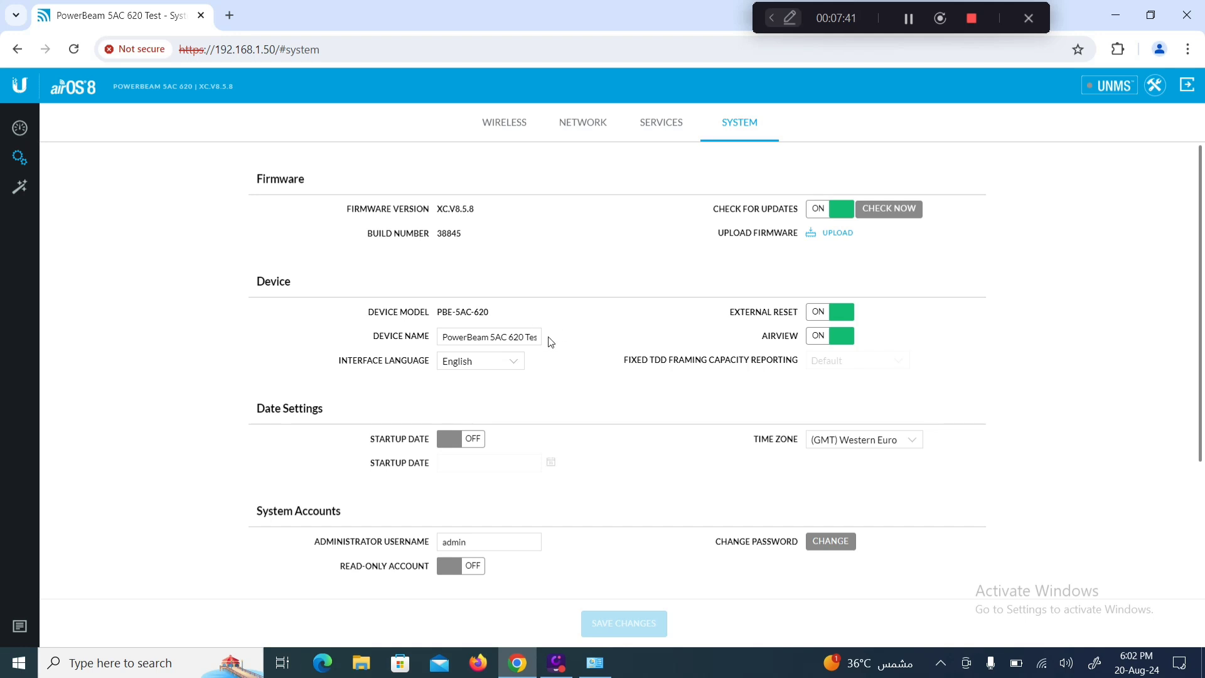
# Step: Reboot the PowerBeam from the System page and confirm the reboot
pyautogui.scroll(-3, 551, 342)
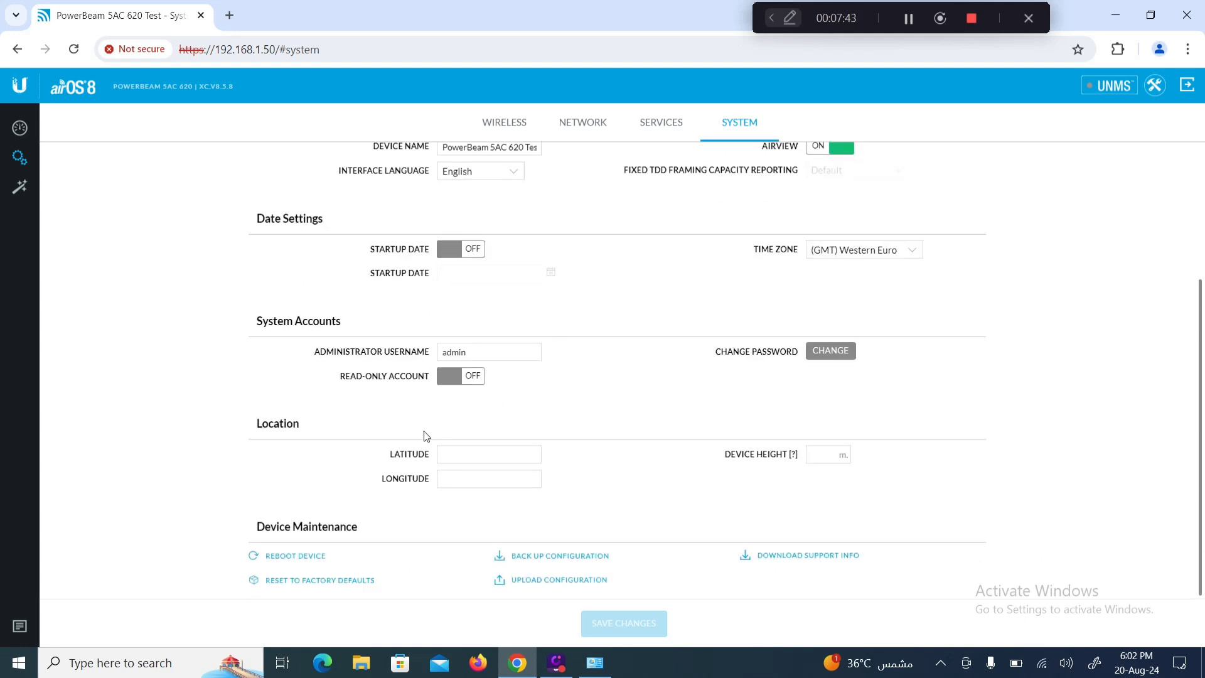
pyautogui.click(289, 557)
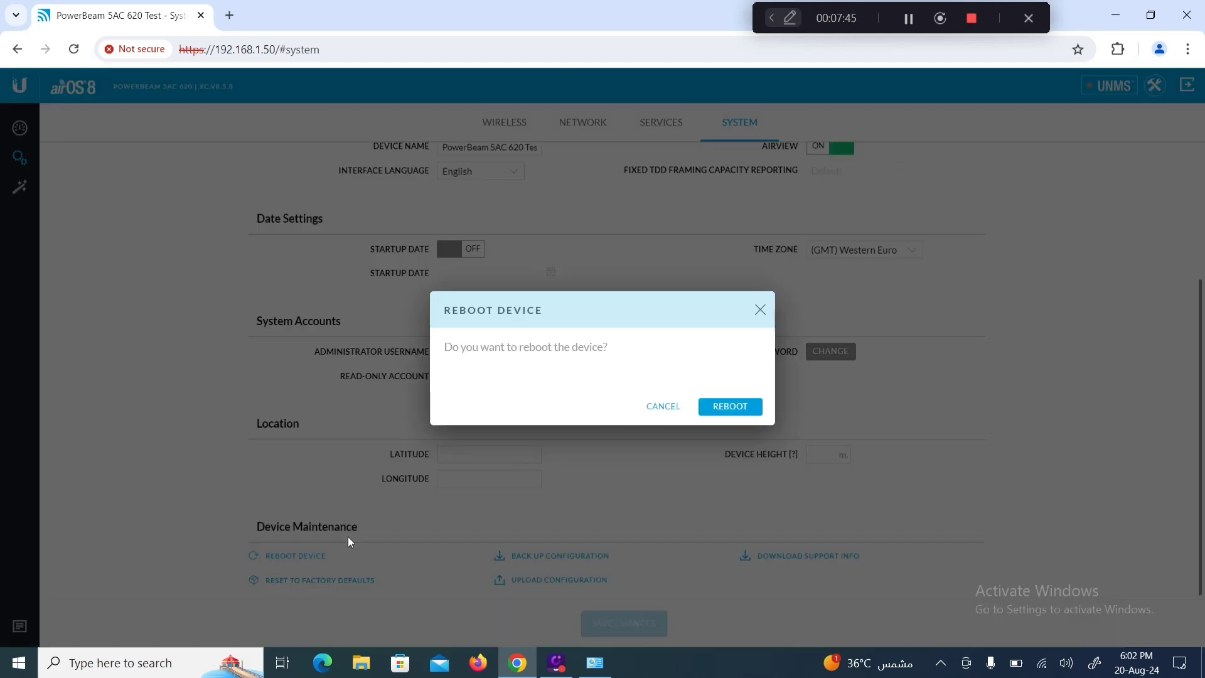
pyautogui.click(737, 406)
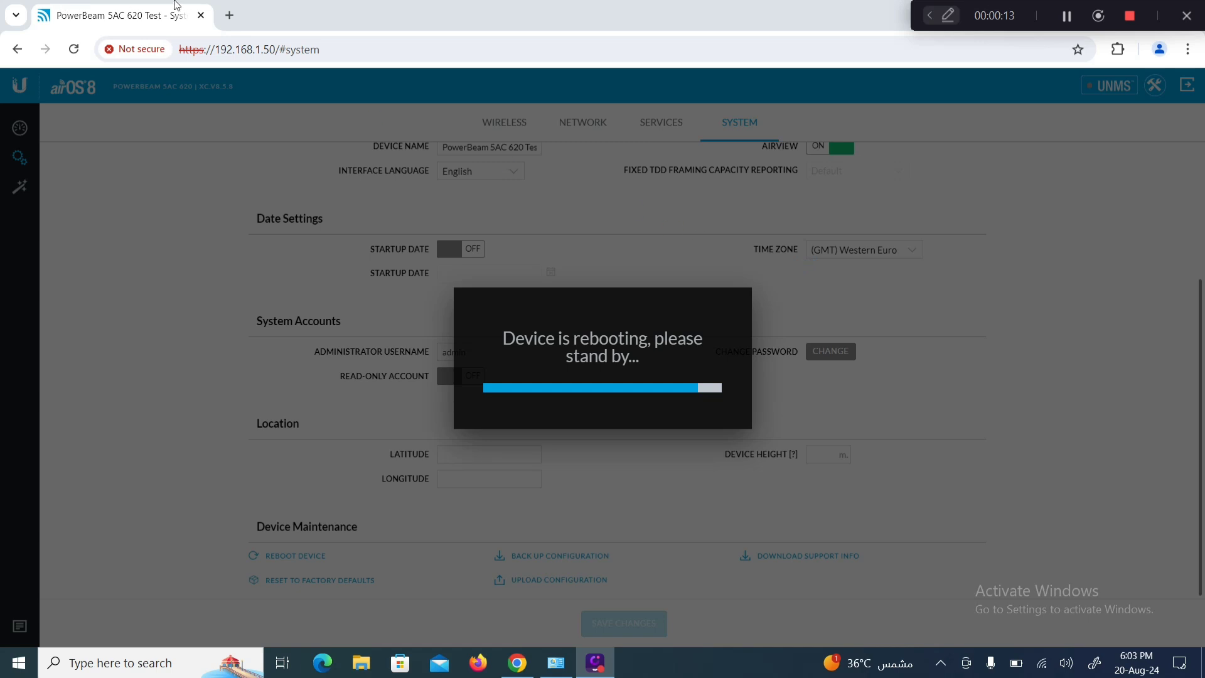
# Step: Close the old PowerBeam page and load the device setup page at 192.168.1.20 in a new tab
pyautogui.click(231, 17)
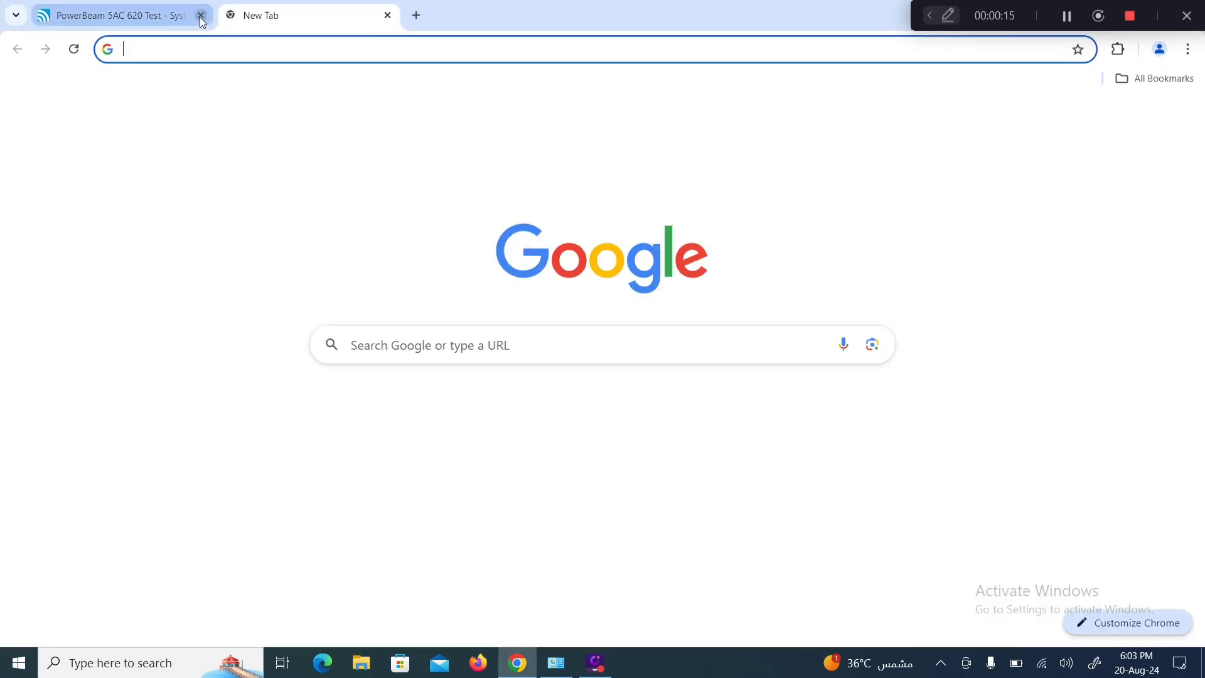
pyautogui.click(201, 15)
pyautogui.click(288, 52)
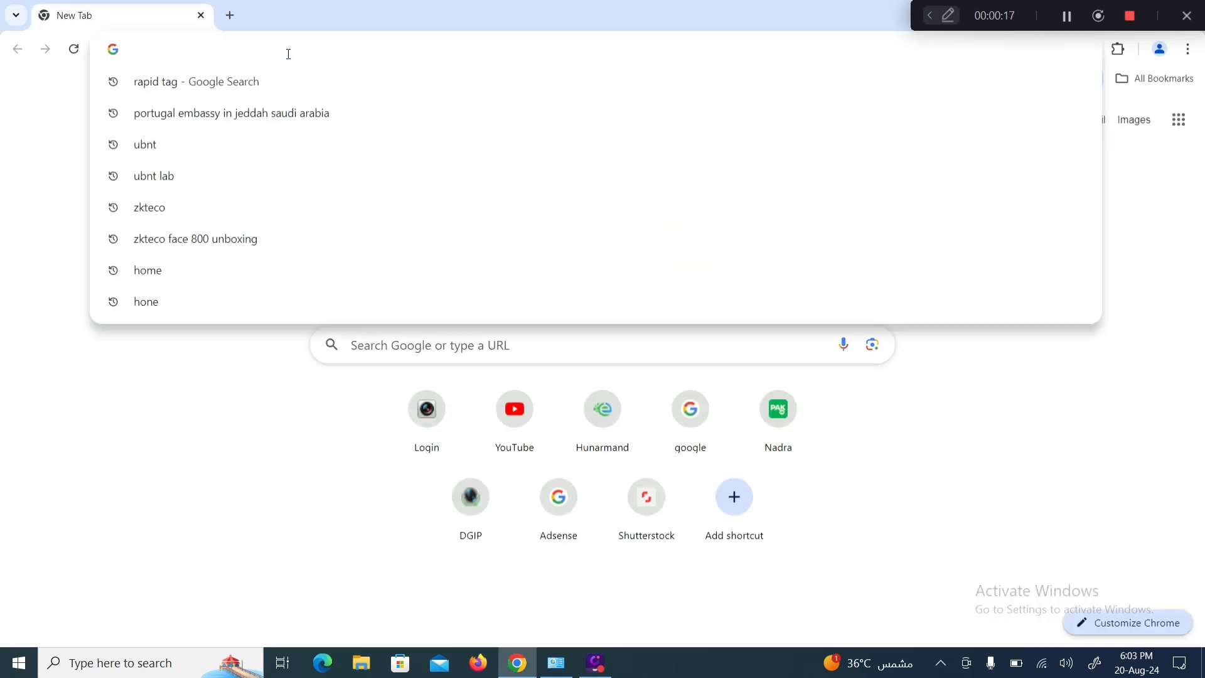
pyautogui.write('192')
pyautogui.press('Return')
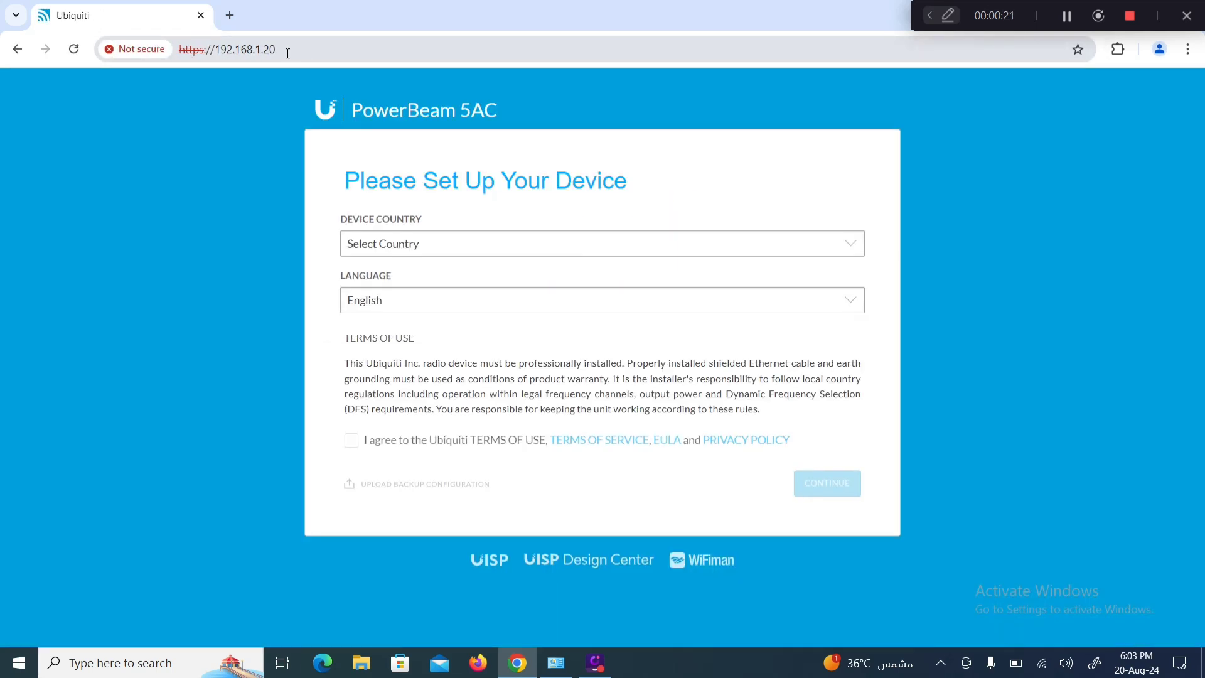
# Step: Set the device country to Saudi Arabia and accept the terms of use
pyautogui.click(456, 254)
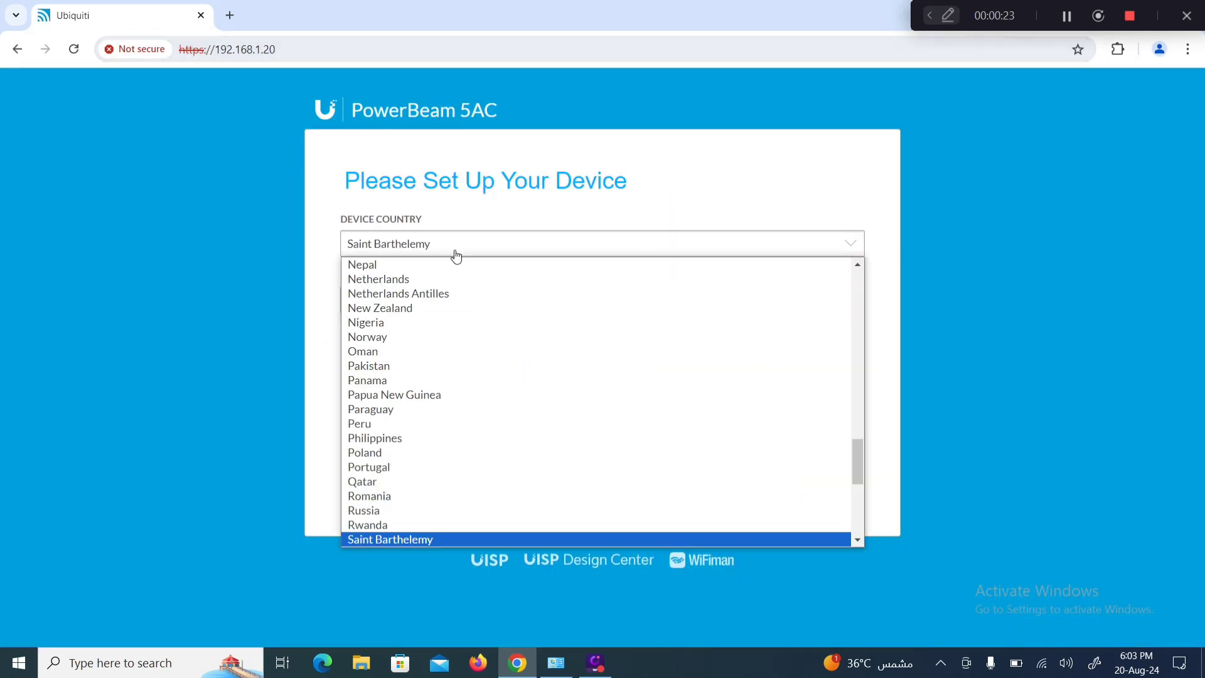
pyautogui.press('Down')
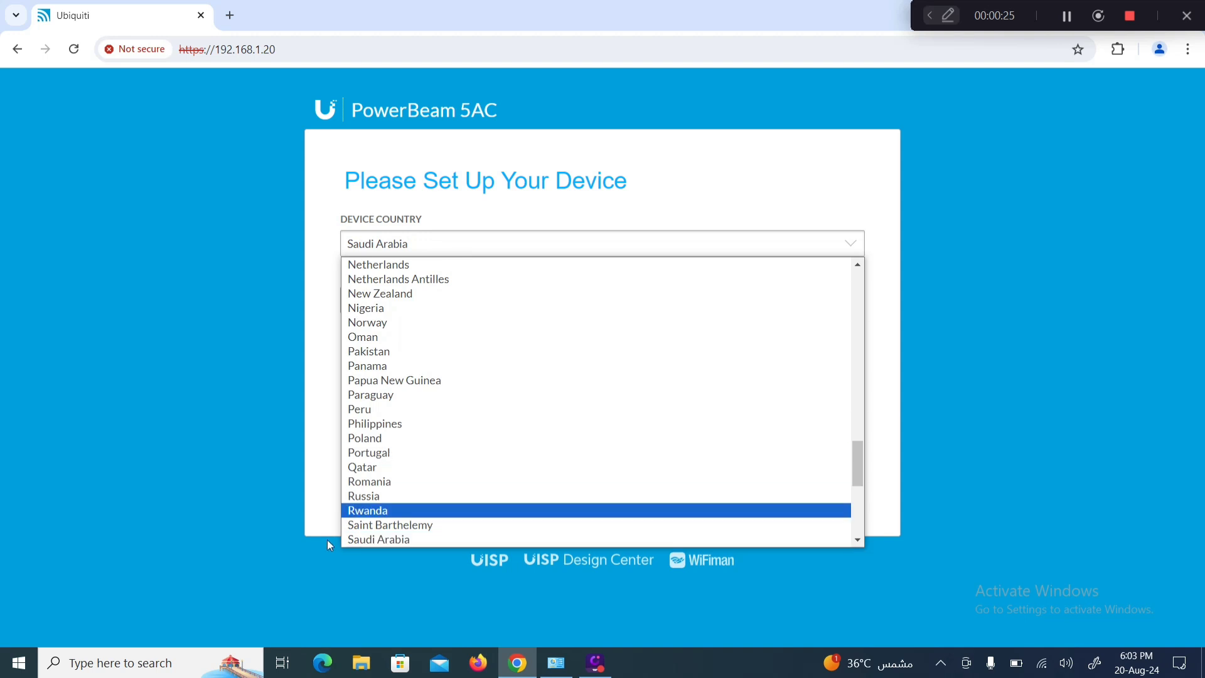
pyautogui.click(357, 540)
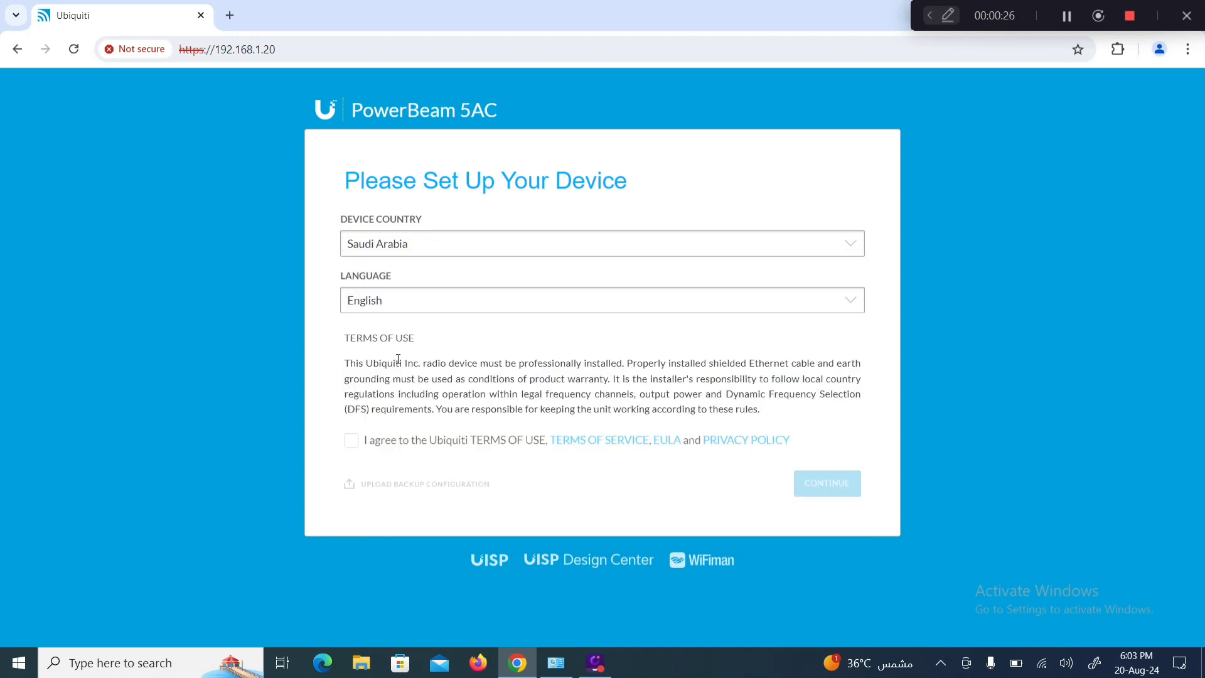
pyautogui.click(351, 441)
pyautogui.click(820, 486)
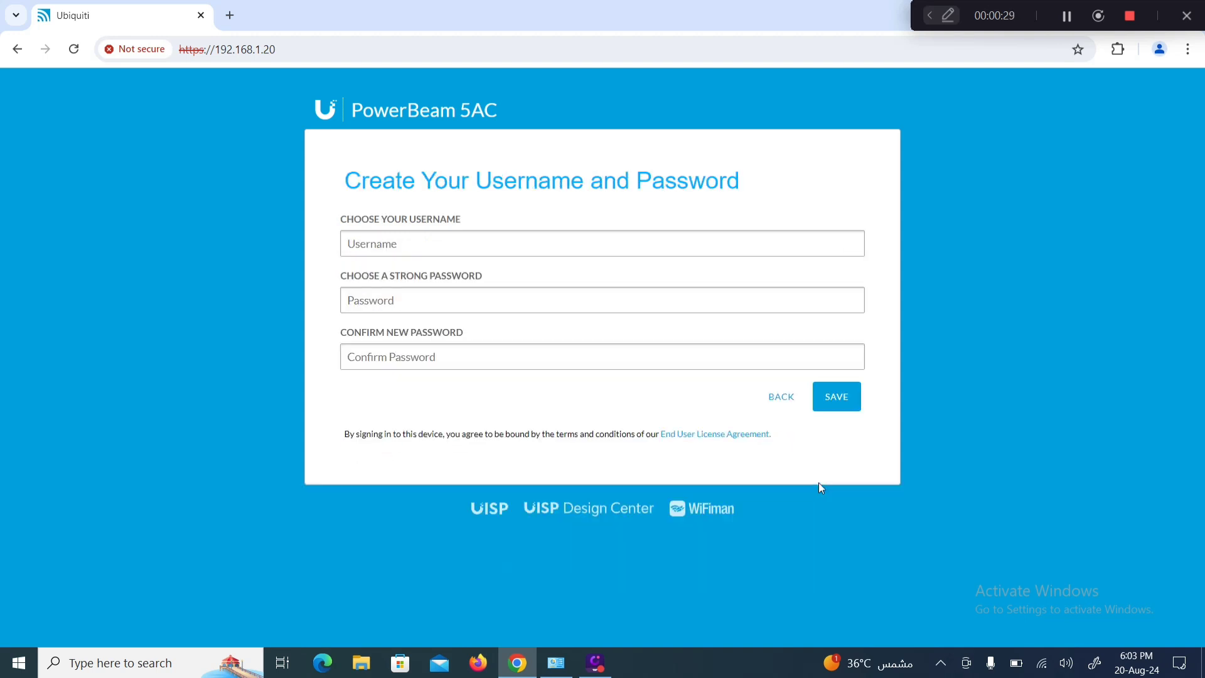
# Step: Enter username admin, then type the new password and its confirmation
pyautogui.click(490, 246)
pyautogui.click(488, 273)
pyautogui.click(443, 305)
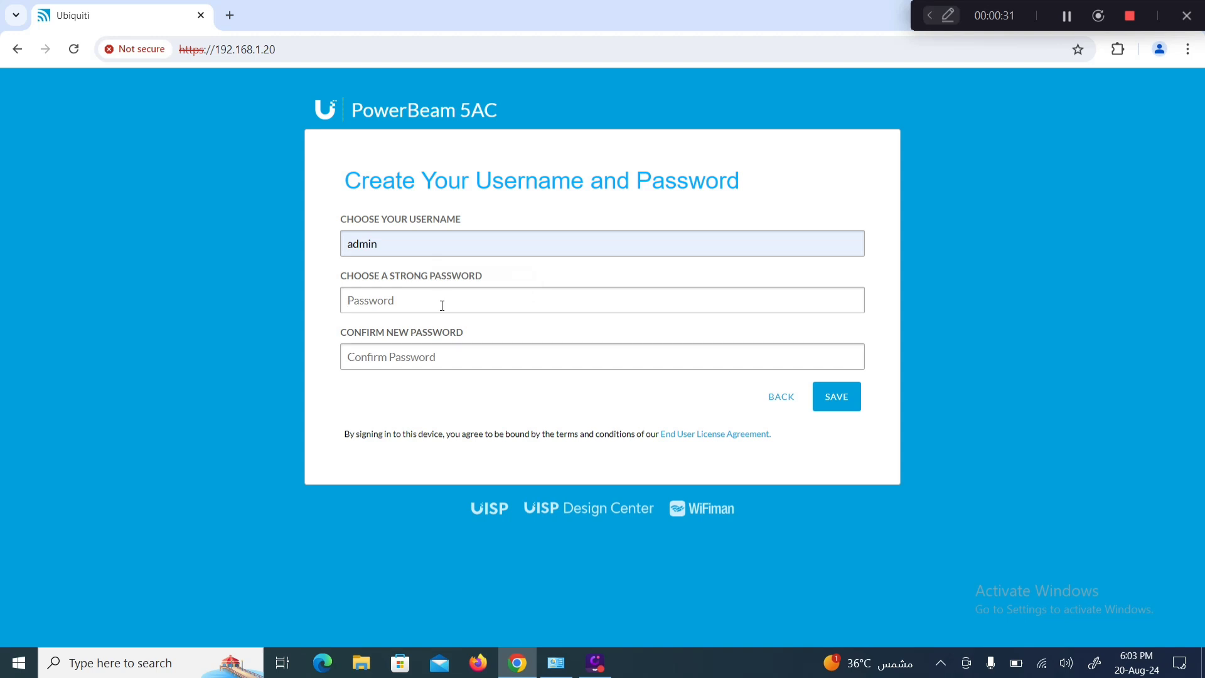
pyautogui.write('•••••••')
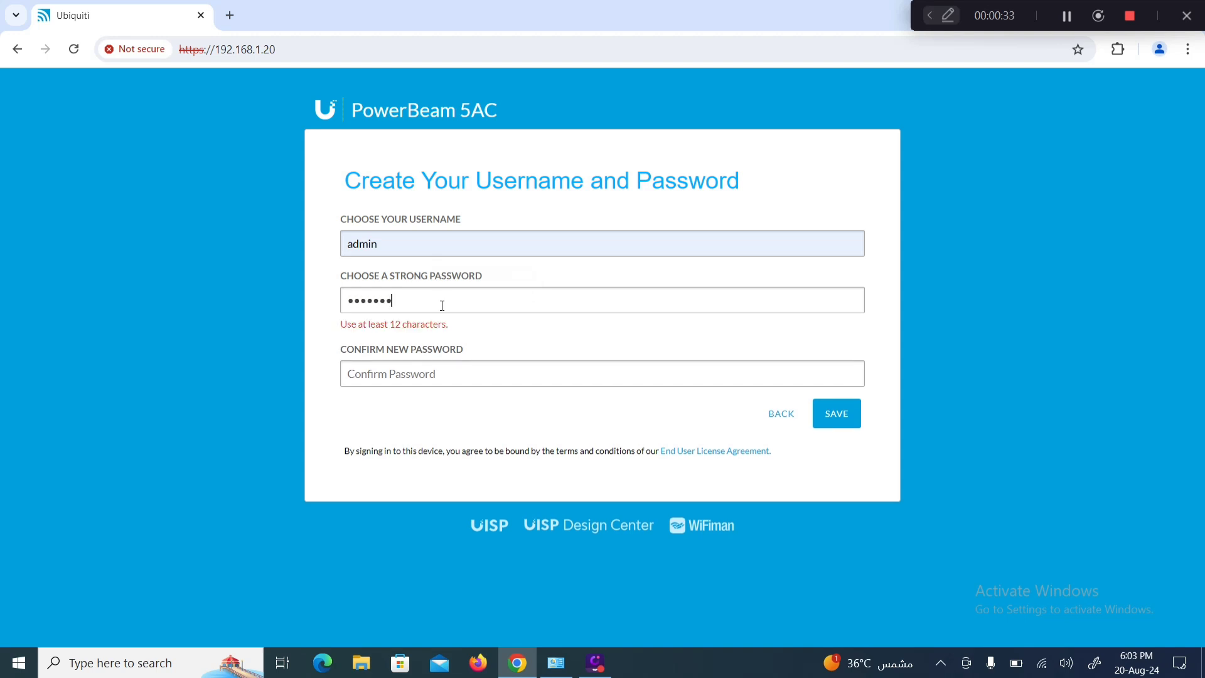
pyautogui.write('•••••')
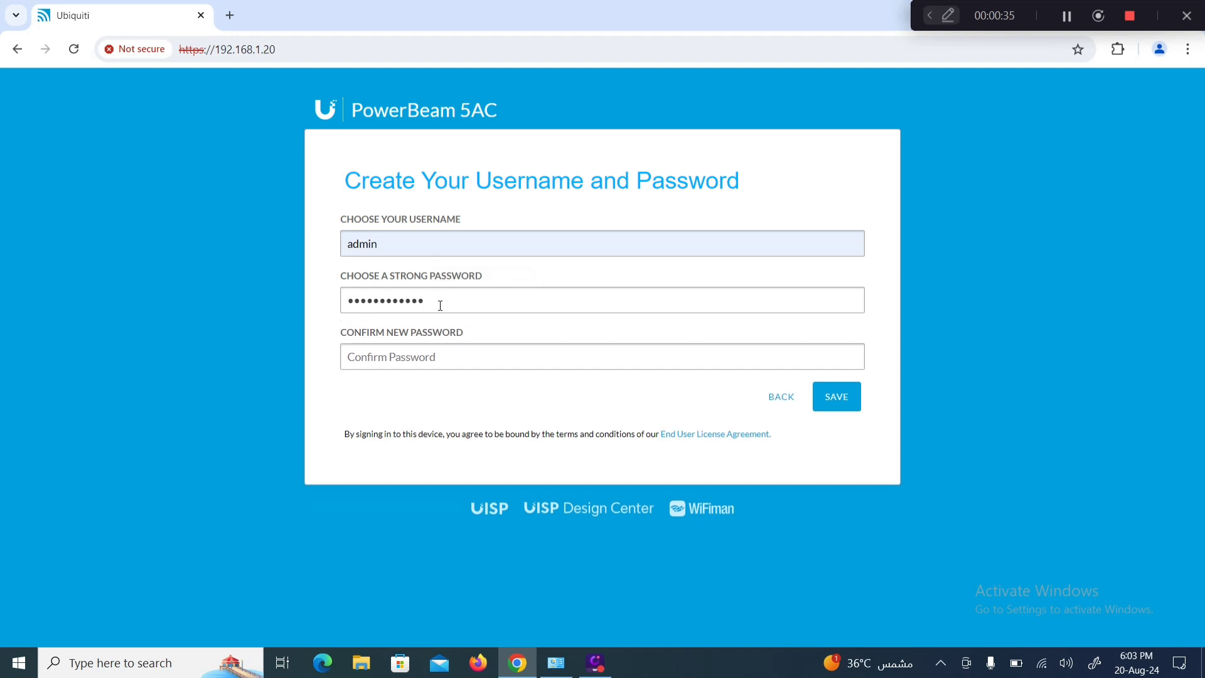
pyautogui.click(402, 358)
pyautogui.write('•••••')
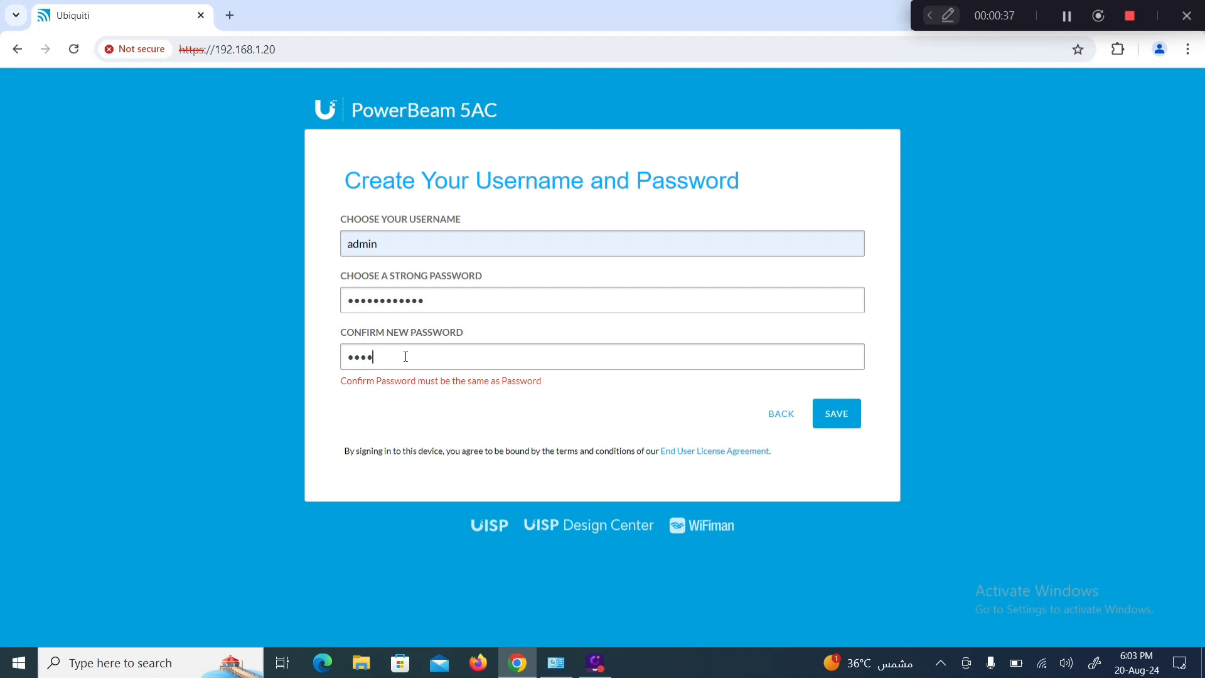
pyautogui.write('•••••••')
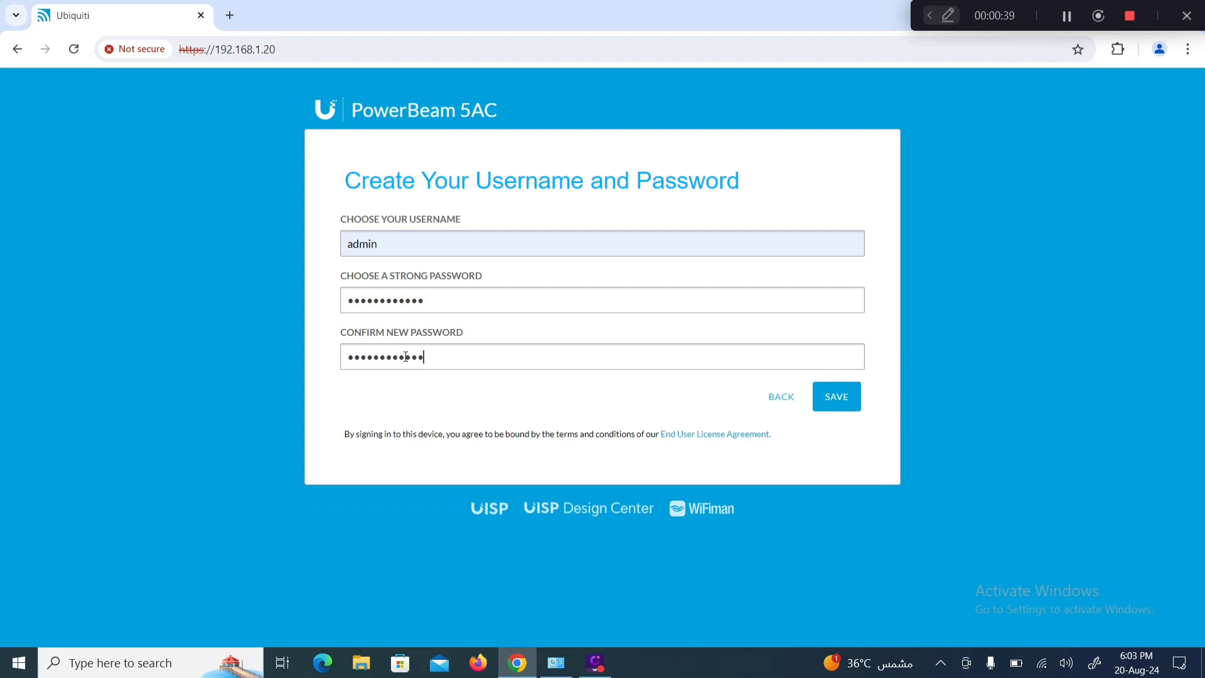
# Step: Save the admin login, review the dashboard's model, firmware and not-connected link, then open Wireless settings
pyautogui.press('Return')
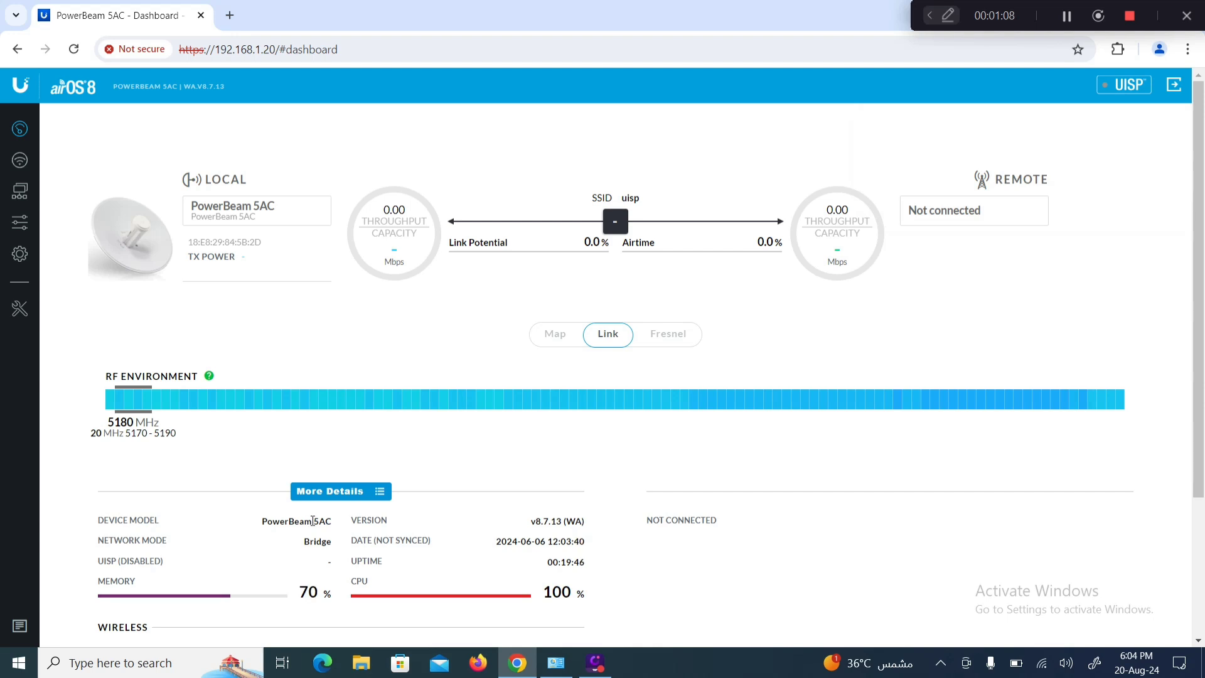
pyautogui.moveTo(315, 520); pyautogui.dragTo(332, 521)
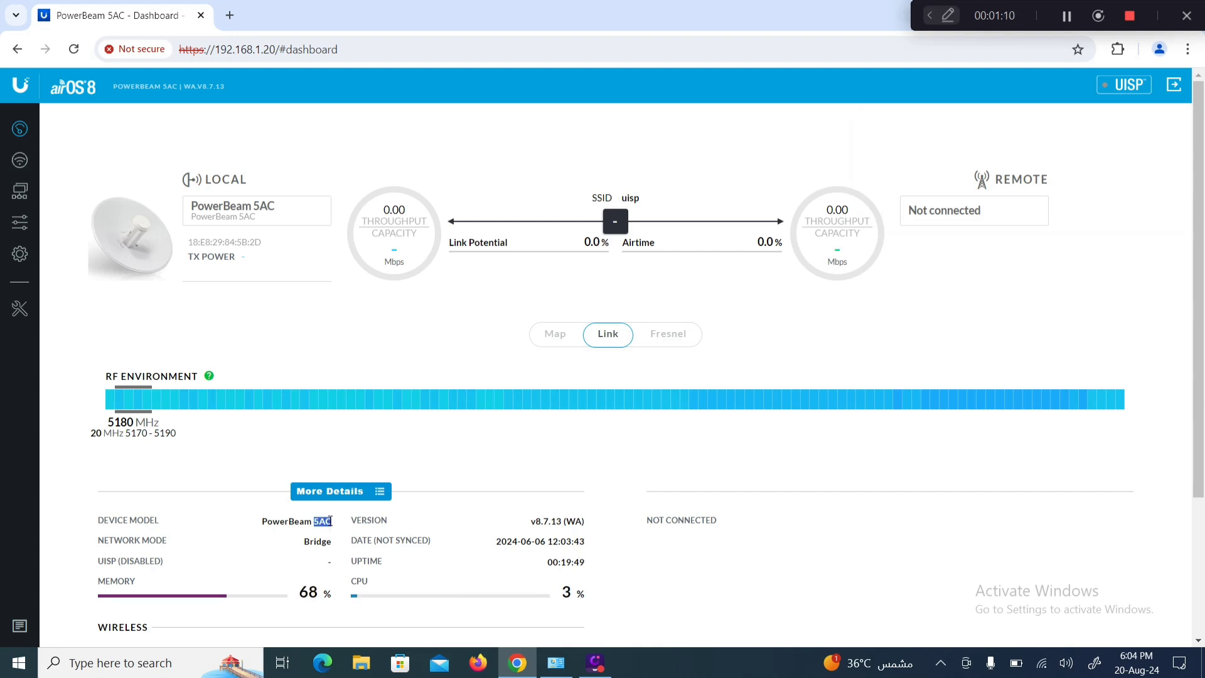
pyautogui.moveTo(537, 521)
pyautogui.mouseDown()
pyautogui.moveTo(581, 522)
pyautogui.moveTo(527, 523)
pyautogui.moveTo(543, 523)
pyautogui.mouseUp()
pyautogui.click(557, 520)
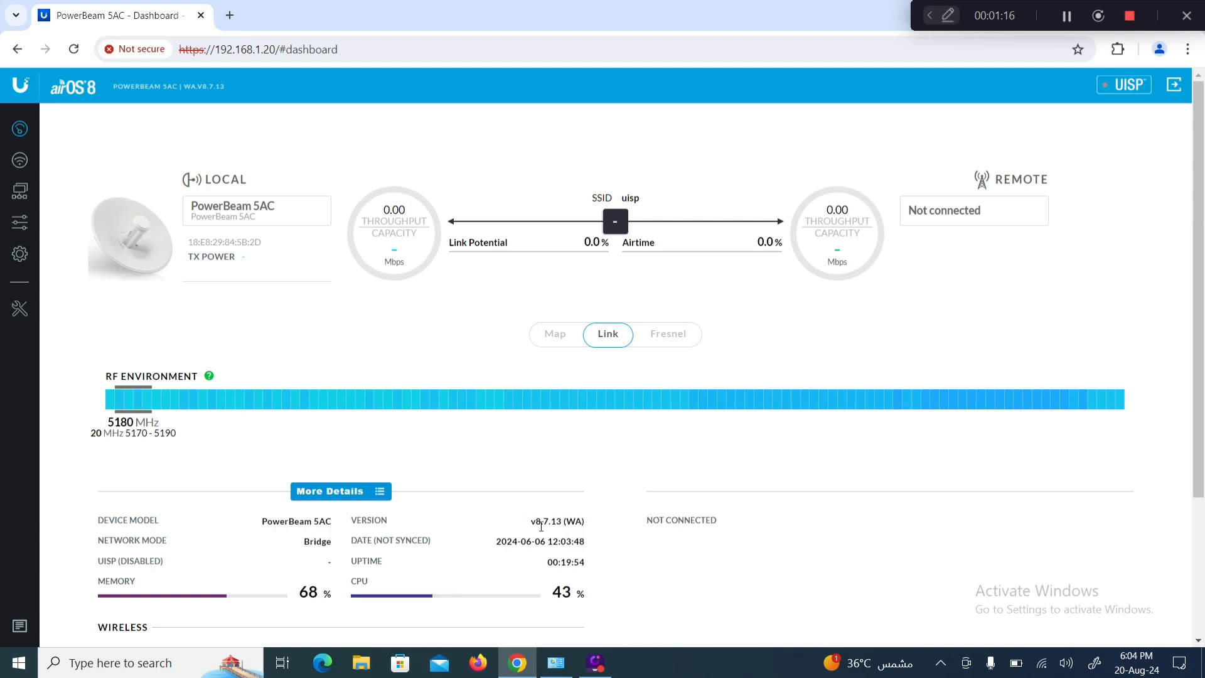
pyautogui.moveTo(534, 522); pyautogui.dragTo(563, 522)
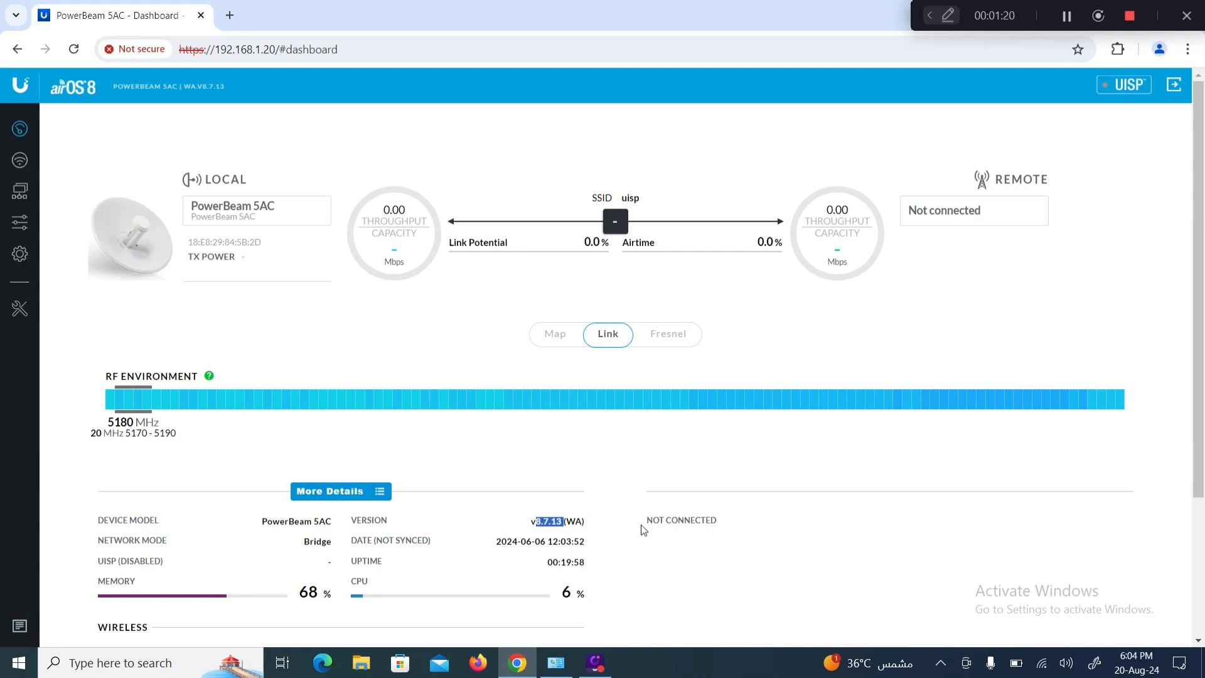
pyautogui.moveTo(651, 521); pyautogui.dragTo(717, 521)
pyautogui.moveTo(935, 211); pyautogui.dragTo(1008, 212)
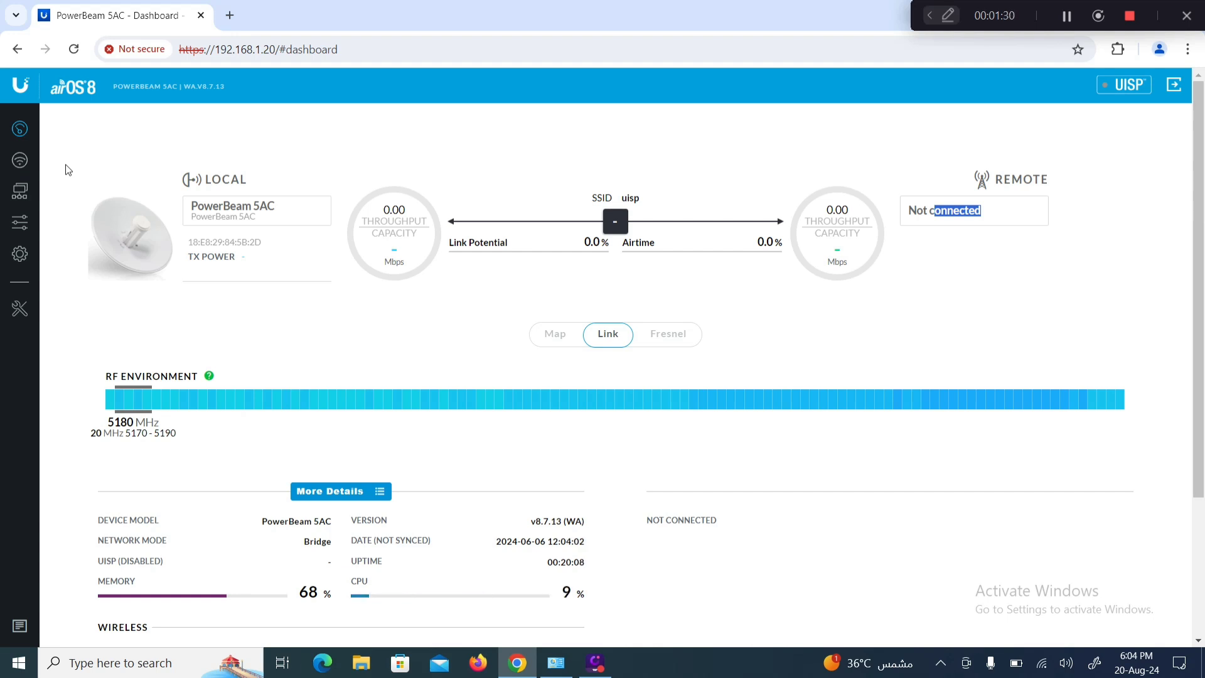
pyautogui.click(21, 164)
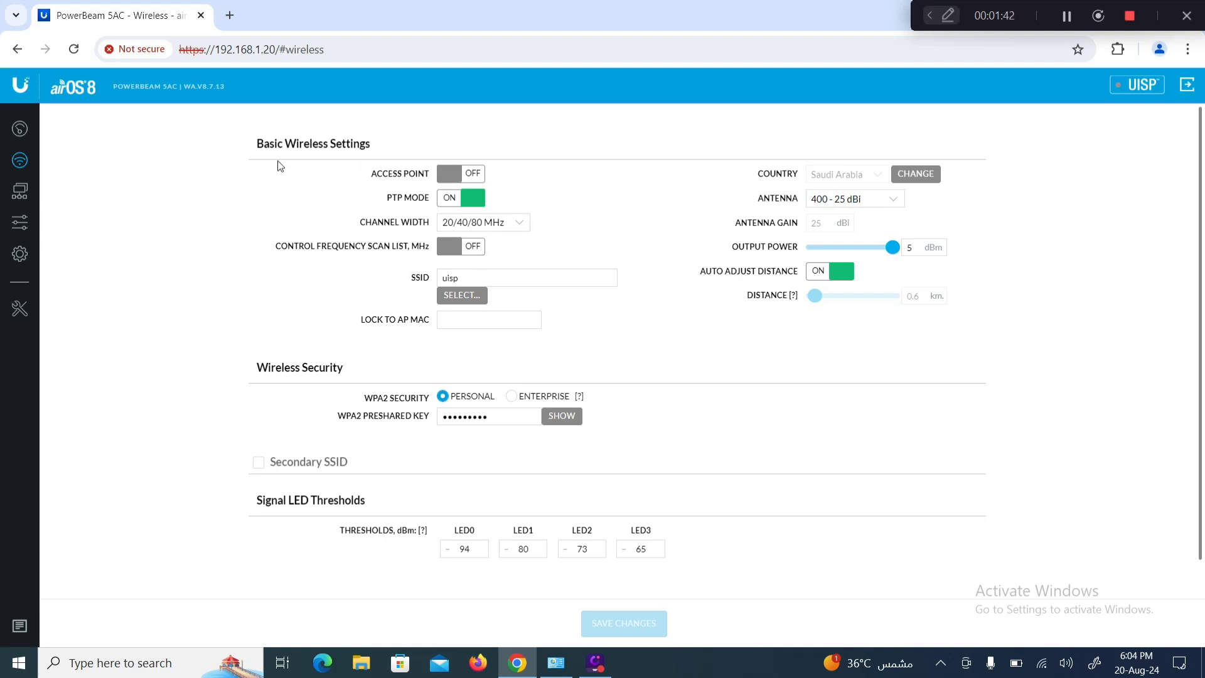
pyautogui.moveTo(275, 146); pyautogui.dragTo(297, 145)
pyautogui.click(370, 146)
pyautogui.click(573, 273)
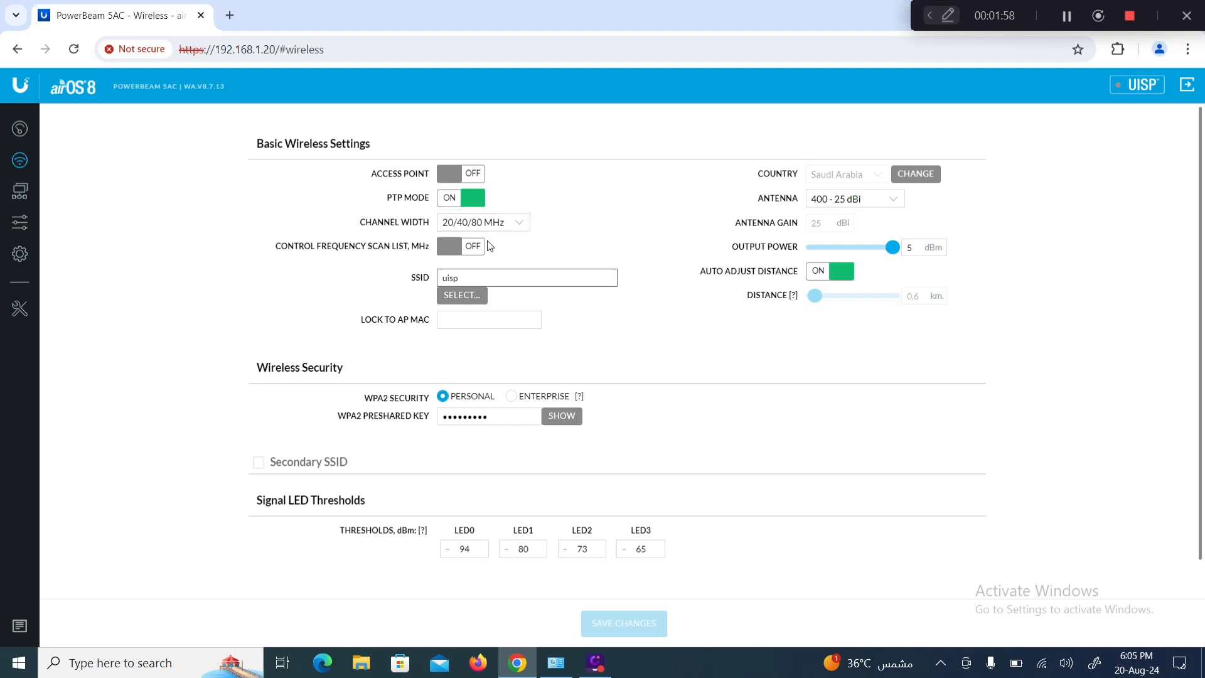
pyautogui.click(389, 227)
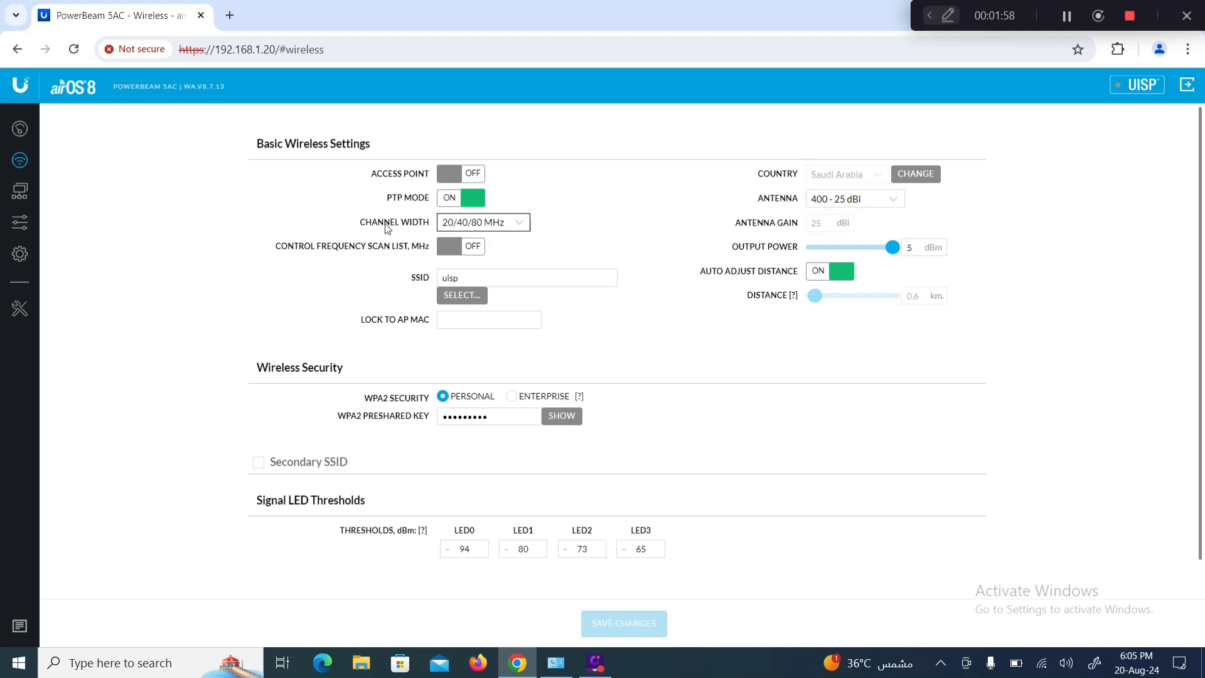
pyautogui.click(522, 226)
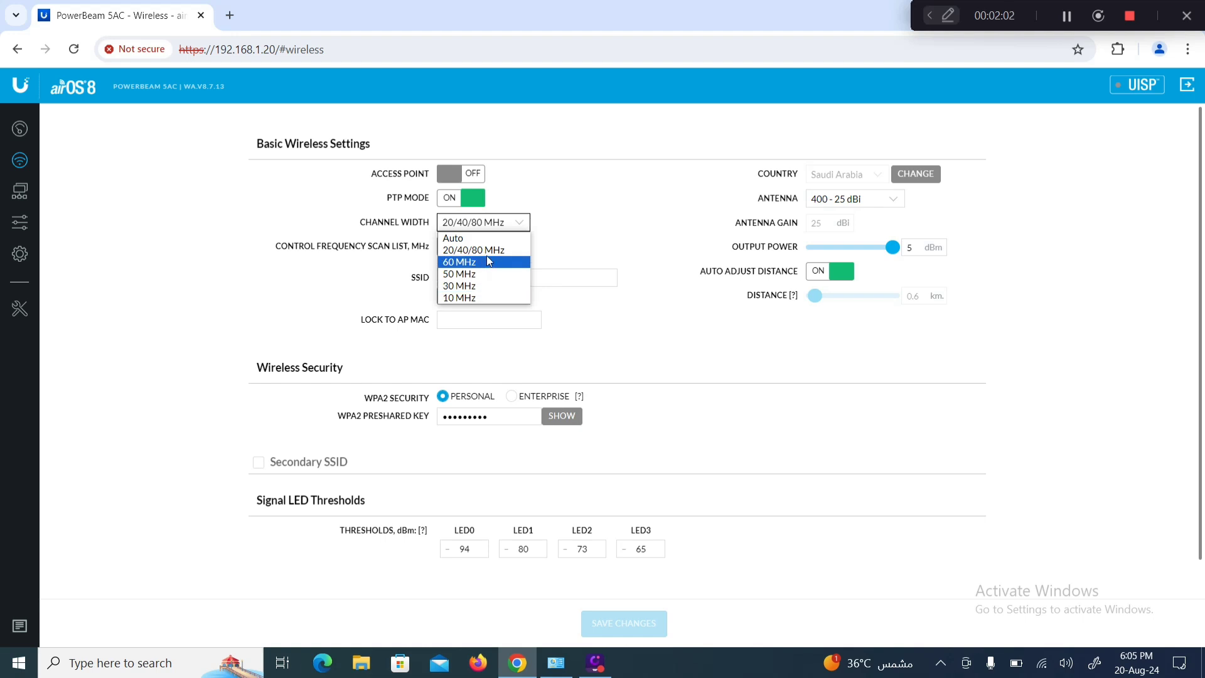
pyautogui.click(493, 239)
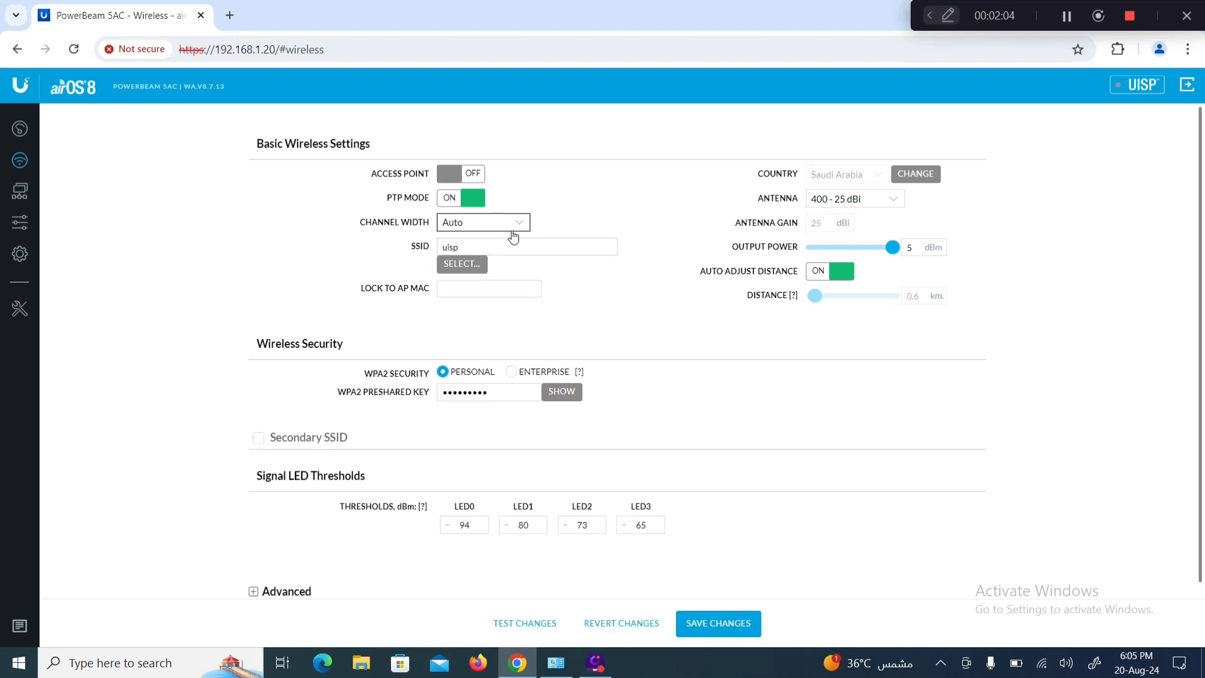
pyautogui.click(513, 225)
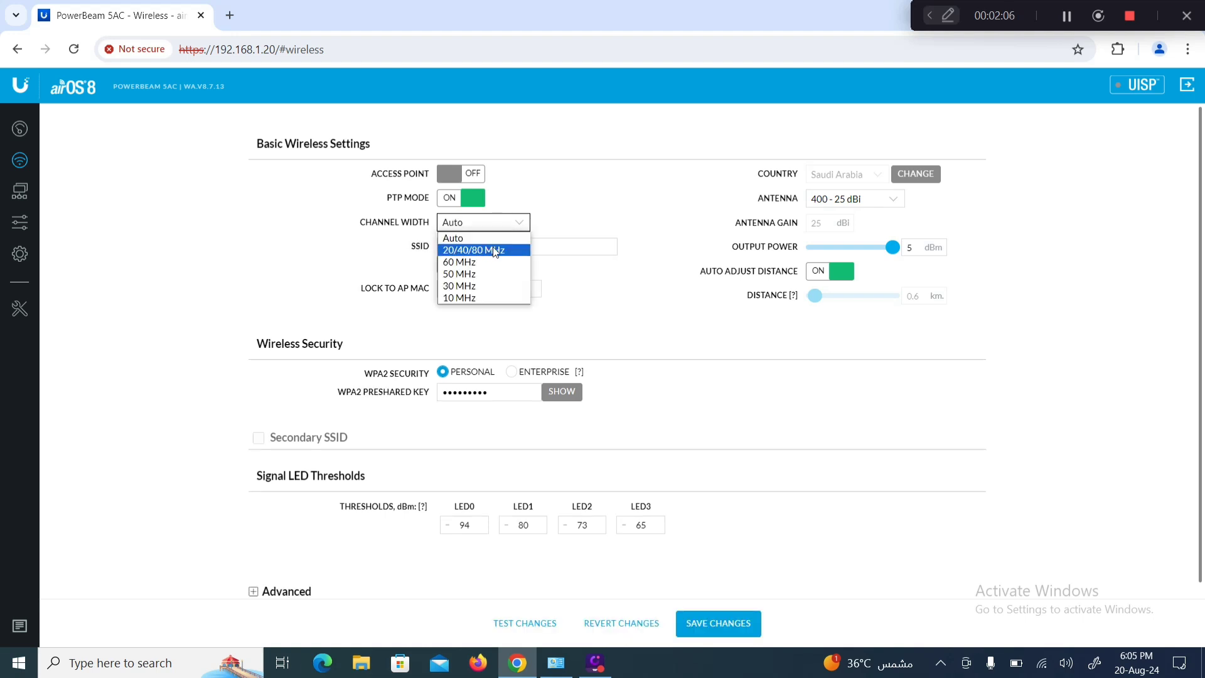
pyautogui.click(495, 250)
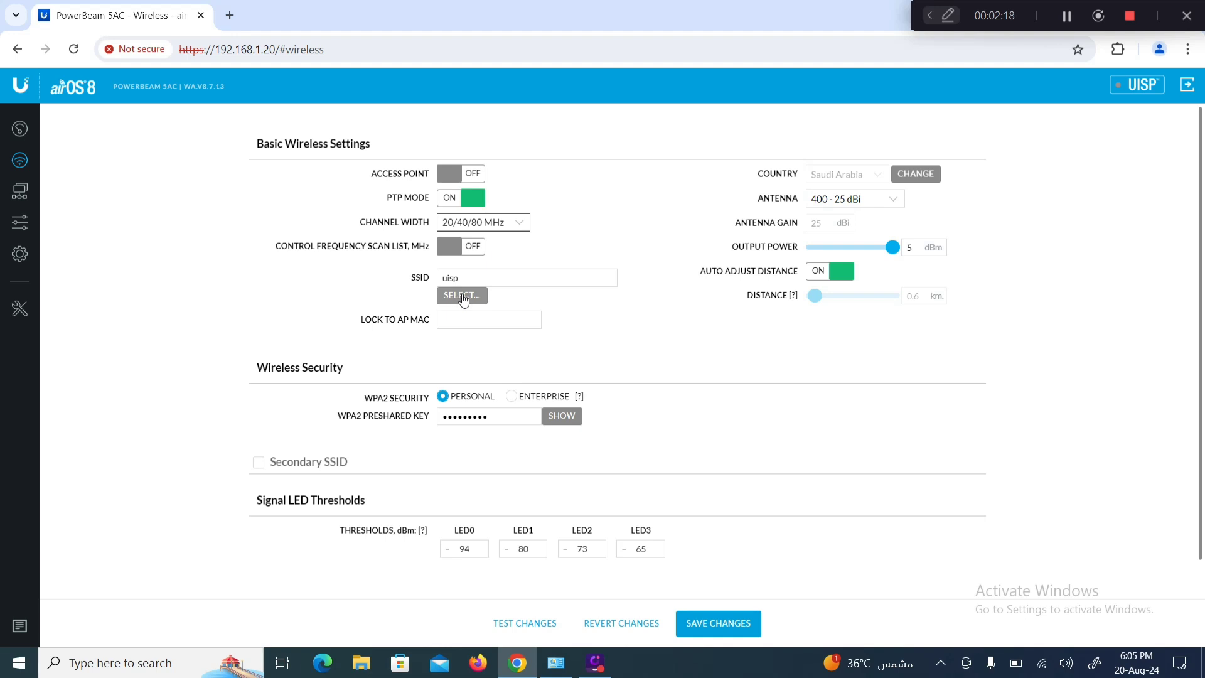
# Step: Pick the 'AC test' access point from the site survey and lock the station to its MAC
pyautogui.click(463, 298)
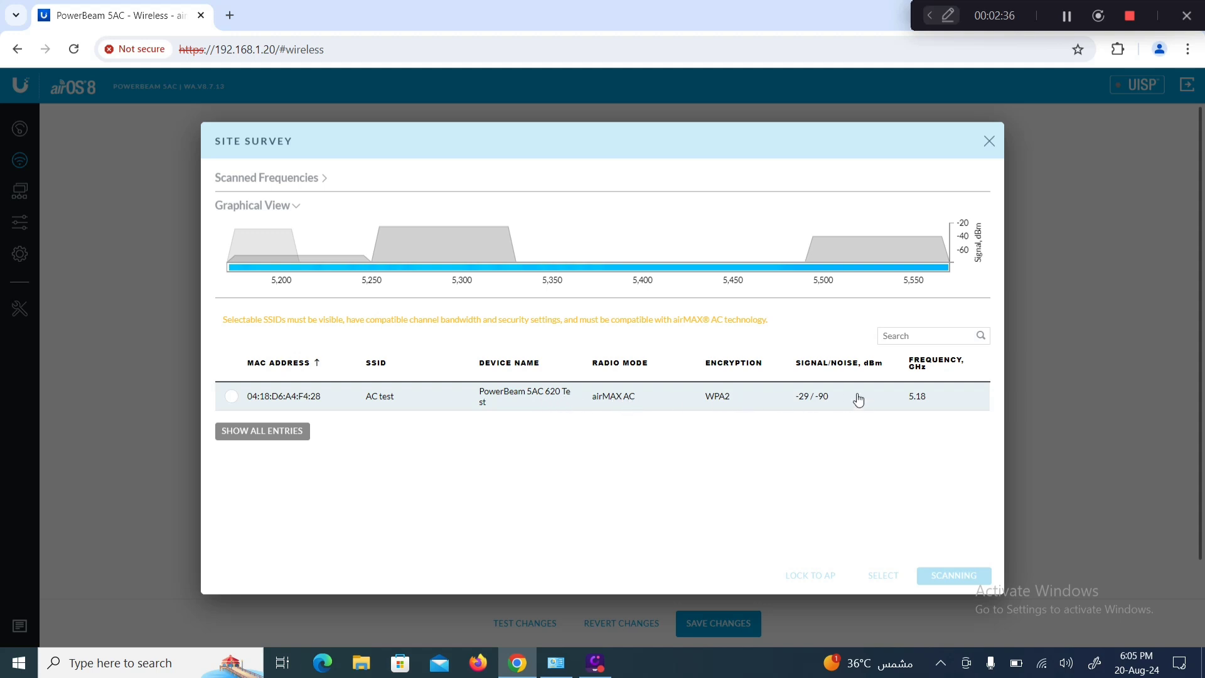
pyautogui.click(232, 396)
pyautogui.click(827, 575)
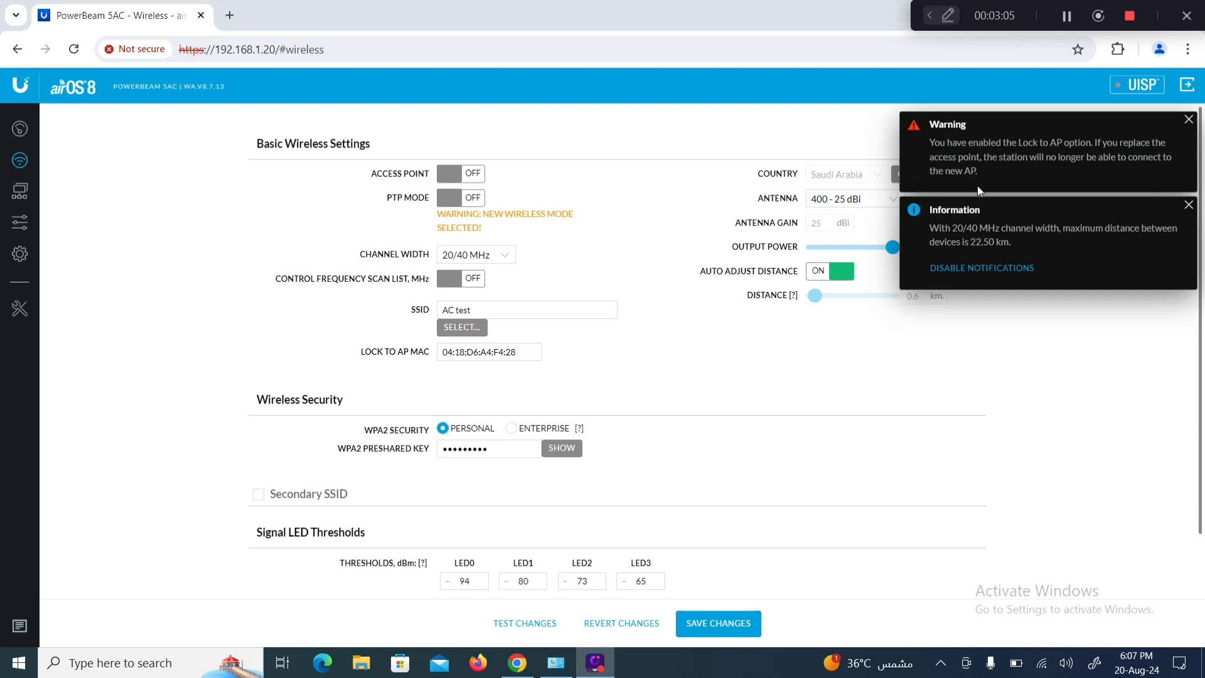
# Step: Dismiss the notices and replace the WPA2 preshared key with the AP's key, revealing it to verify
pyautogui.click(1188, 120)
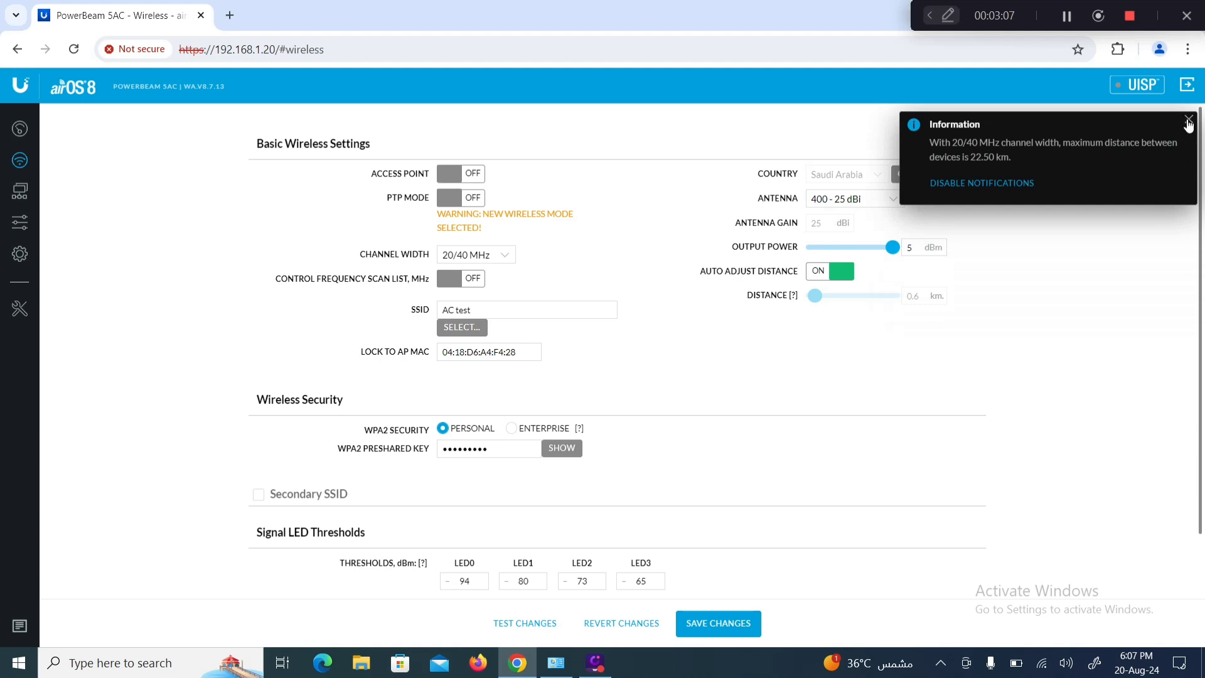
pyautogui.click(1186, 120)
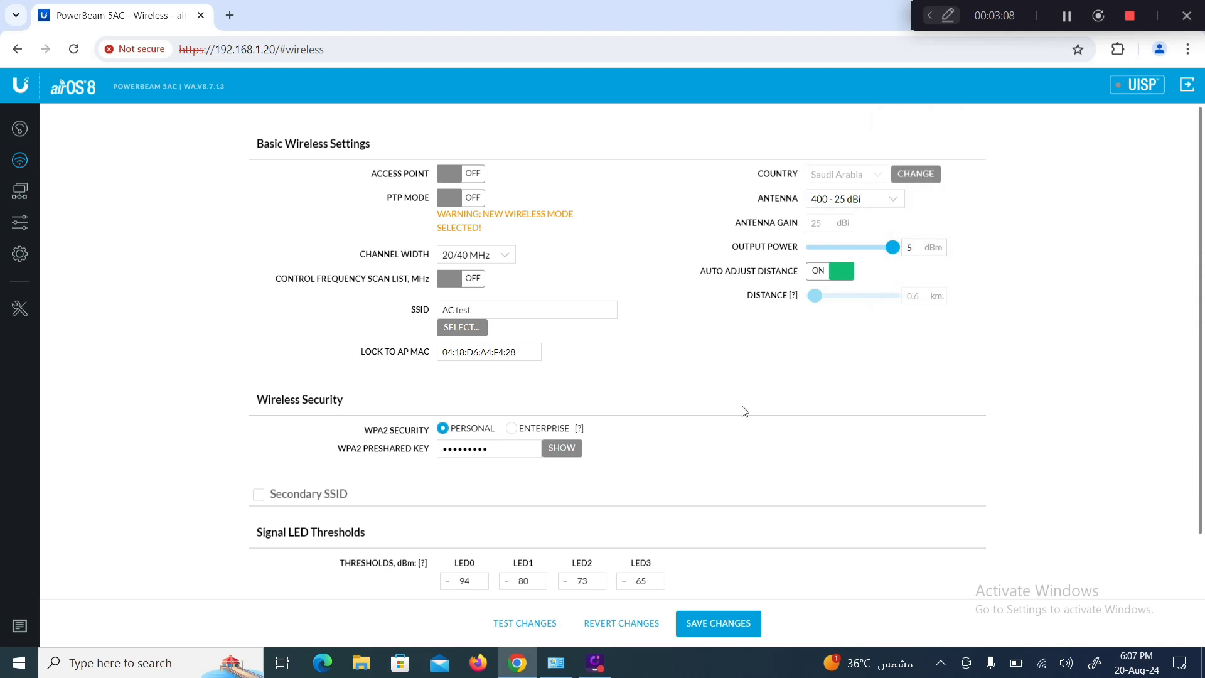
pyautogui.click(483, 353)
pyautogui.click(494, 449)
pyautogui.moveTo(494, 448); pyautogui.dragTo(427, 453)
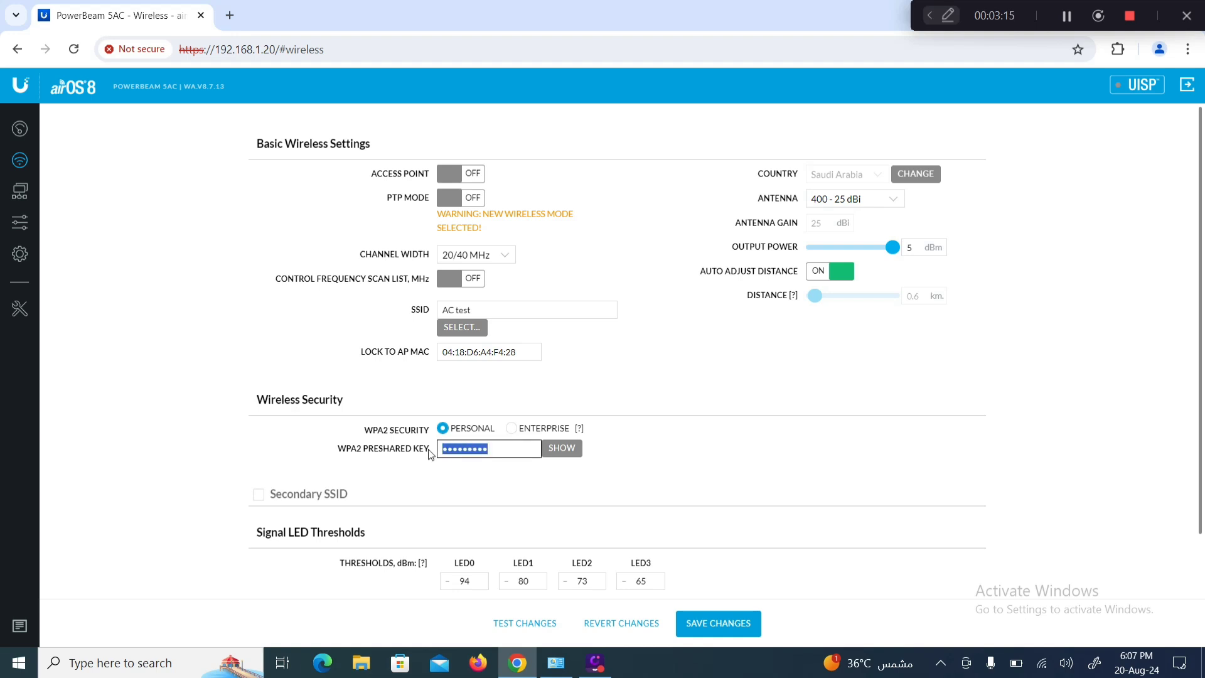
pyautogui.click(558, 449)
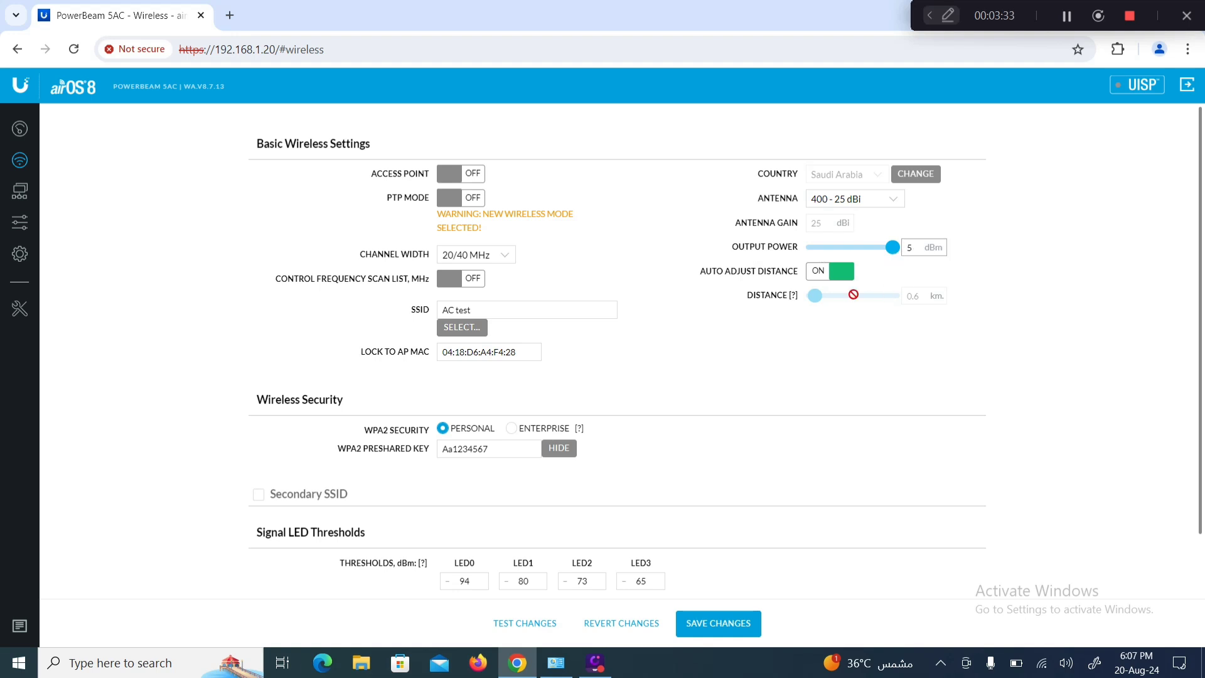
# Step: Turn off Auto Adjust Distance and fix the link distance at 22.5 km
pyautogui.click(812, 274)
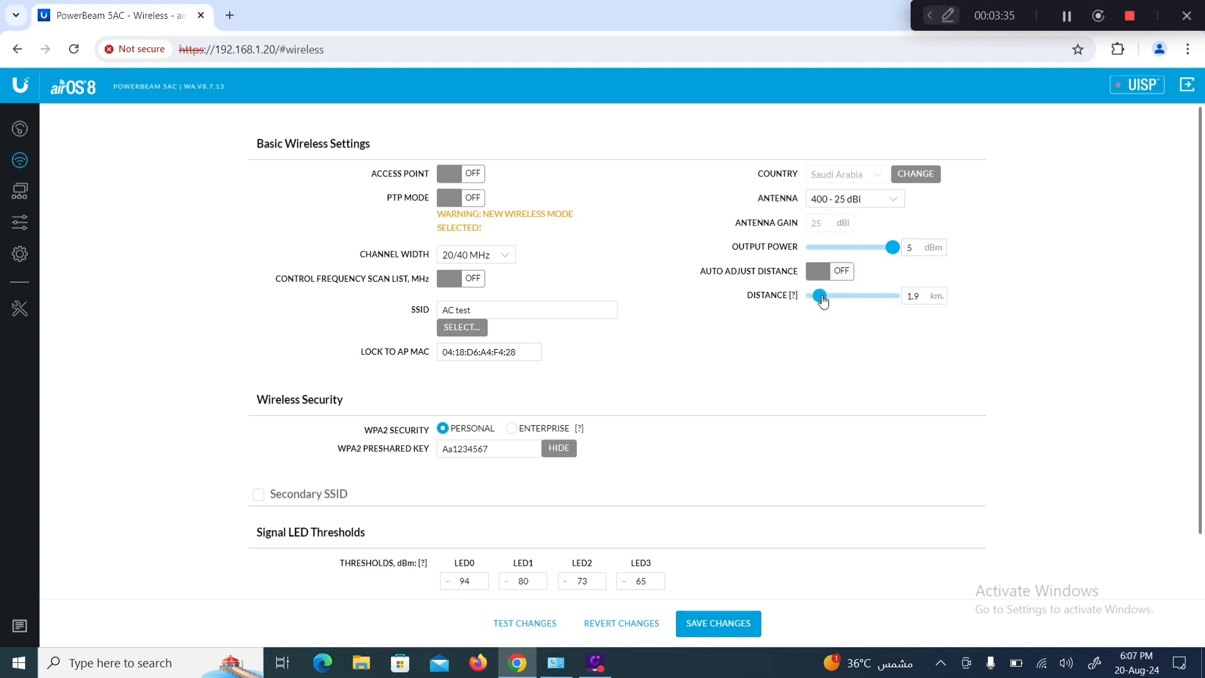
pyautogui.moveTo(815, 296); pyautogui.dragTo(909, 297)
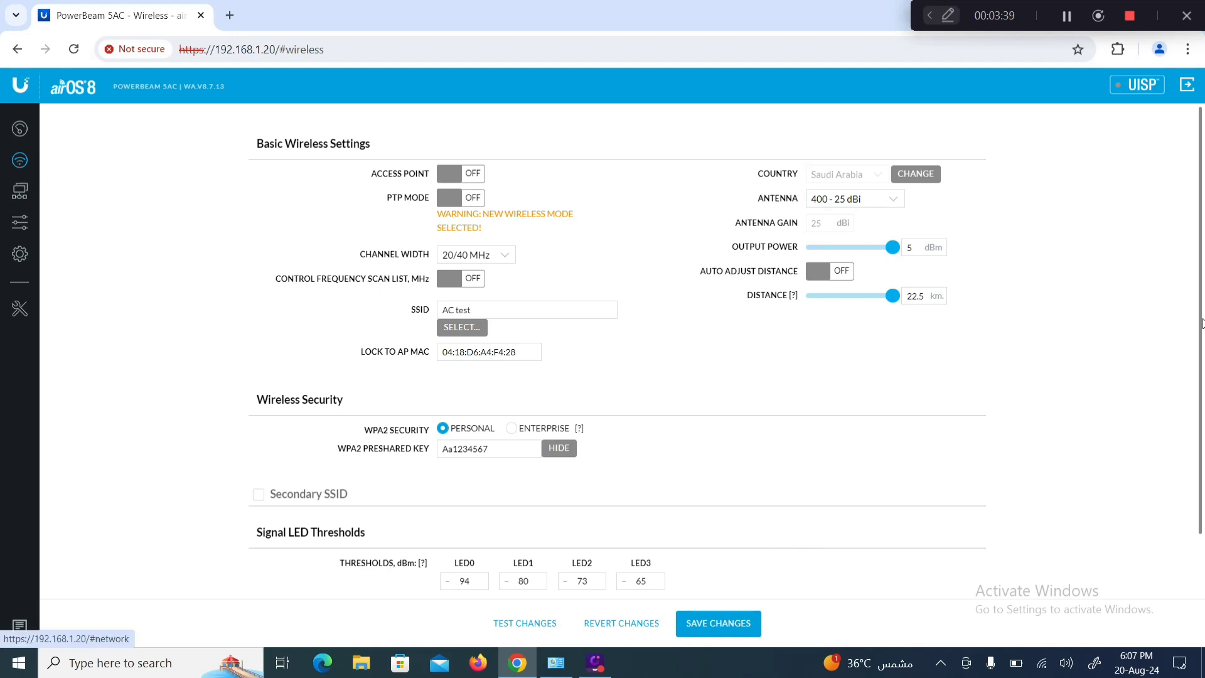
pyautogui.click(21, 190)
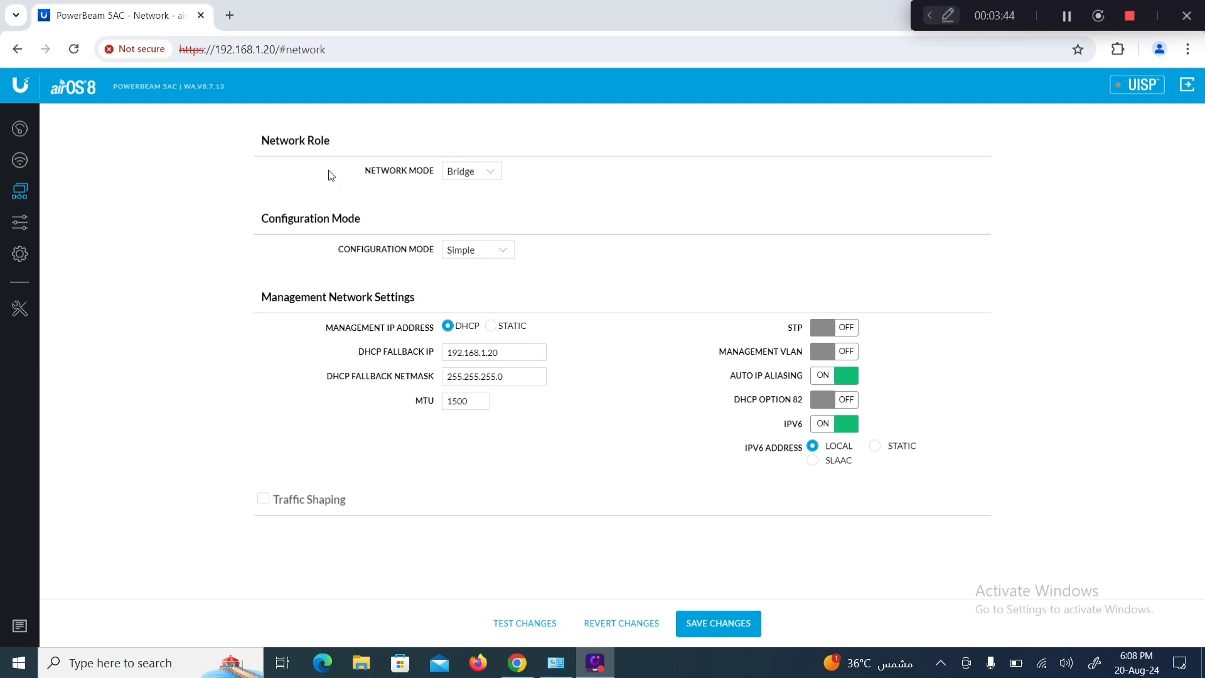
# Step: On the Bridge network page, change the DHCP fallback IP to 192.168.1.60
pyautogui.moveTo(276, 140); pyautogui.dragTo(341, 155)
pyautogui.moveTo(323, 218); pyautogui.dragTo(384, 225)
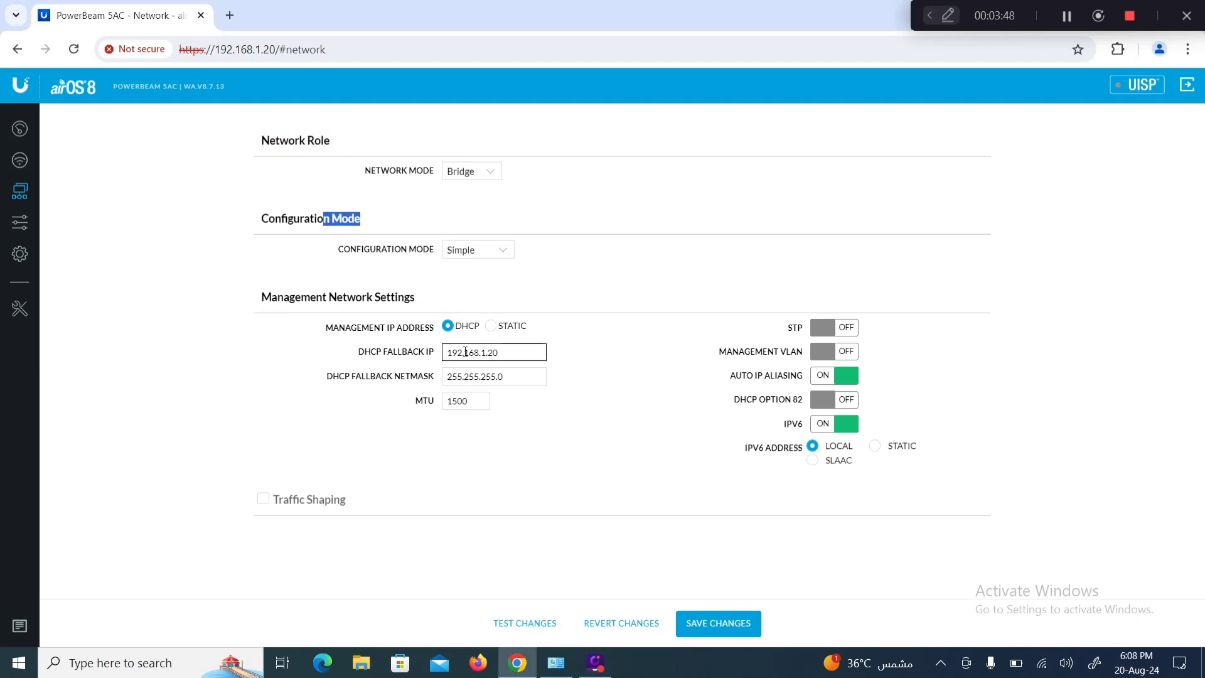
pyautogui.click(508, 354)
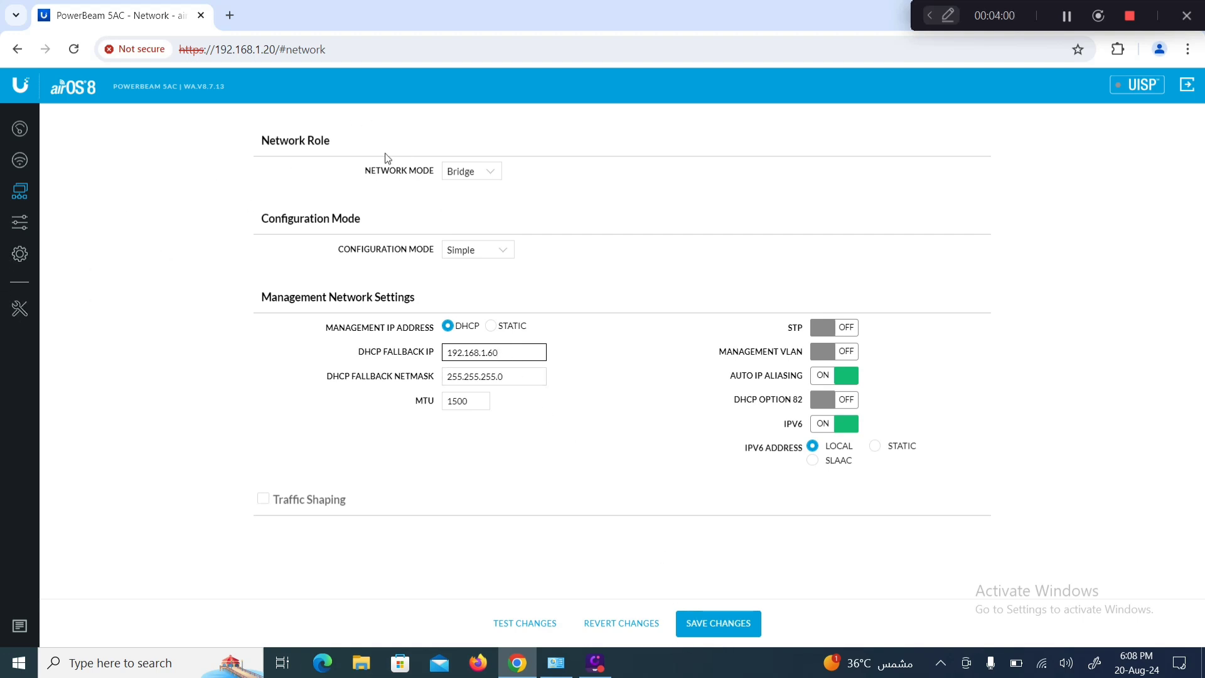
pyautogui.click(20, 222)
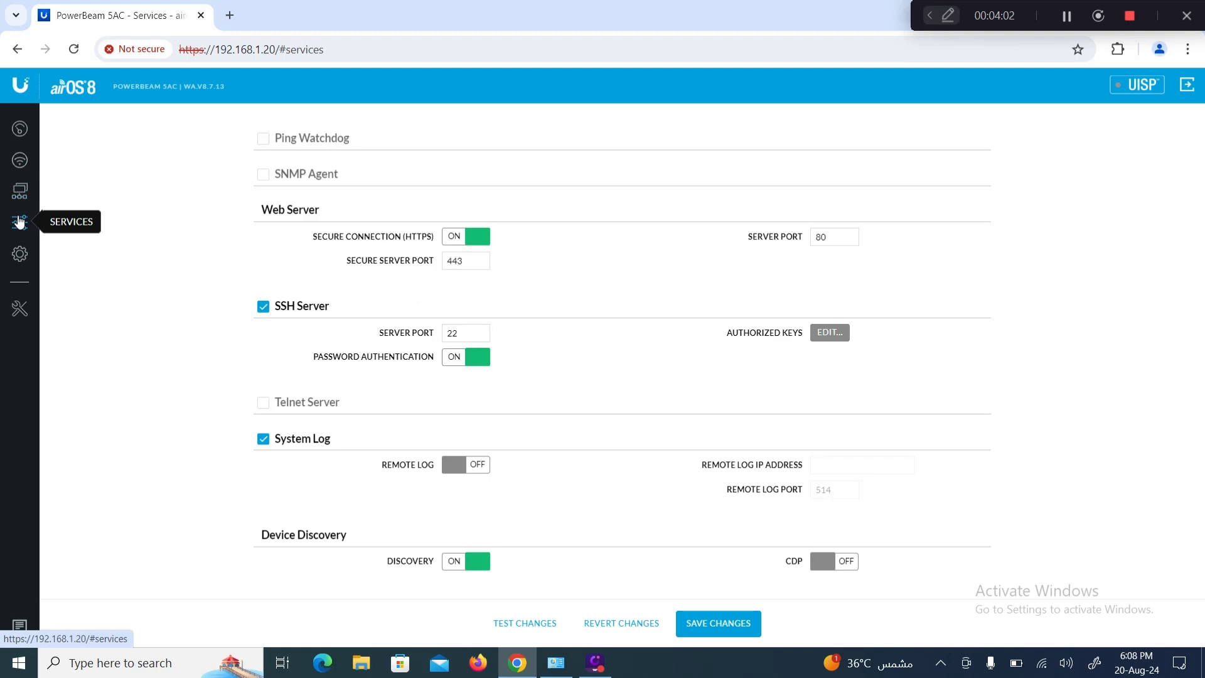
# Step: Rename the device to 'PowerBeam 5AC 1st satation', save it, and scroll to Device Maintenance
pyautogui.click(20, 254)
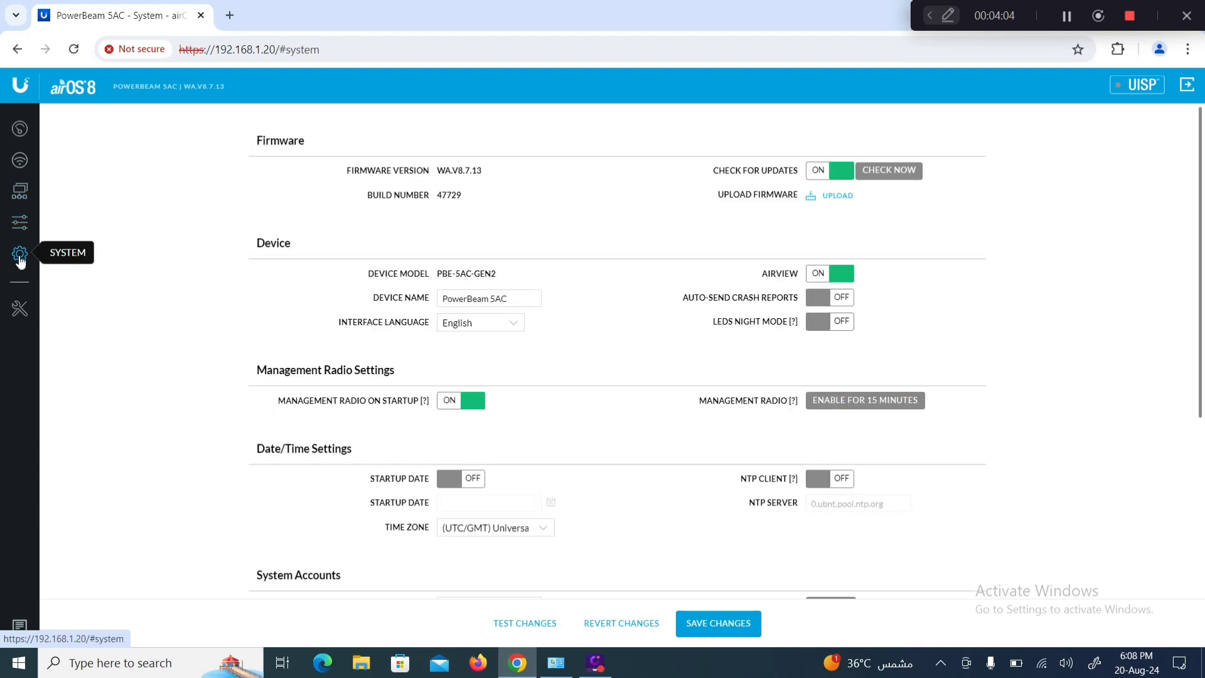
pyautogui.click(531, 299)
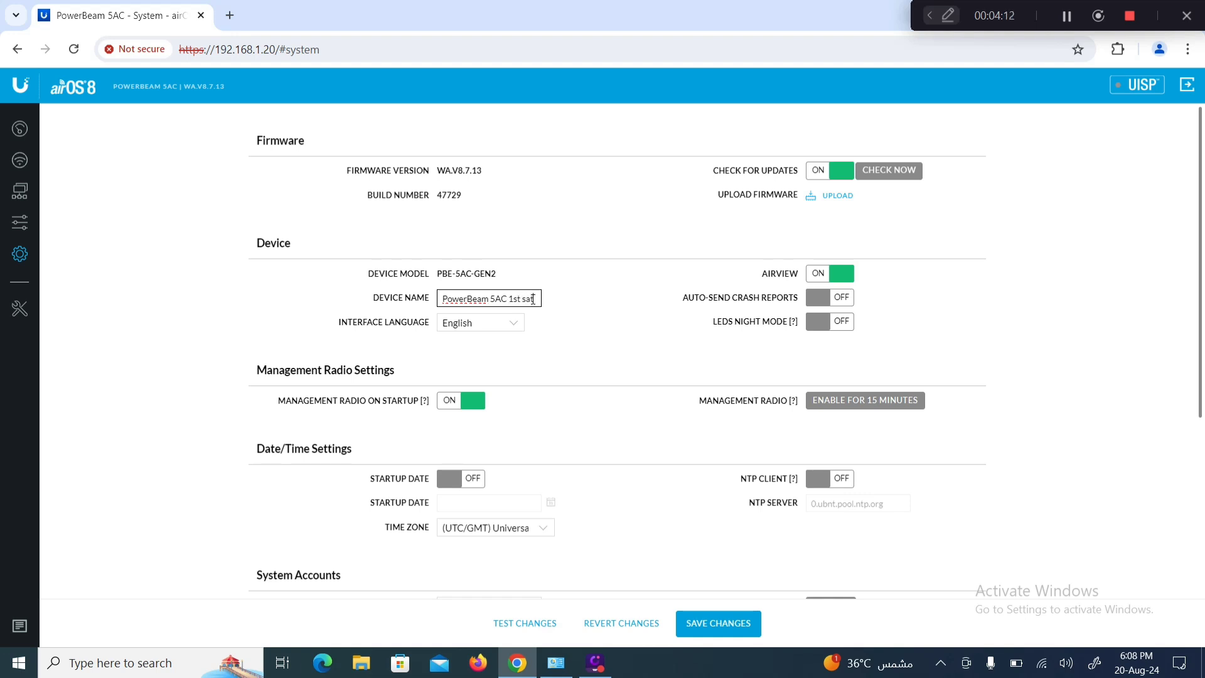
pyautogui.write('1st satation')
pyautogui.click(726, 624)
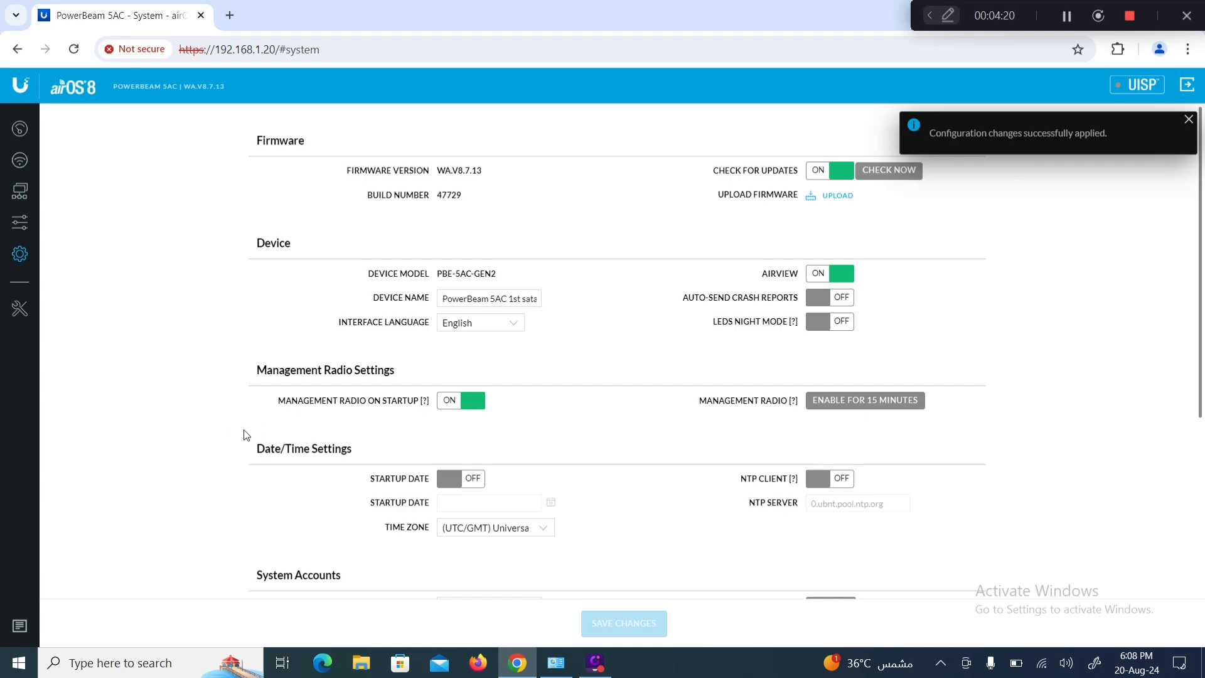
pyautogui.scroll(-4, 245, 433)
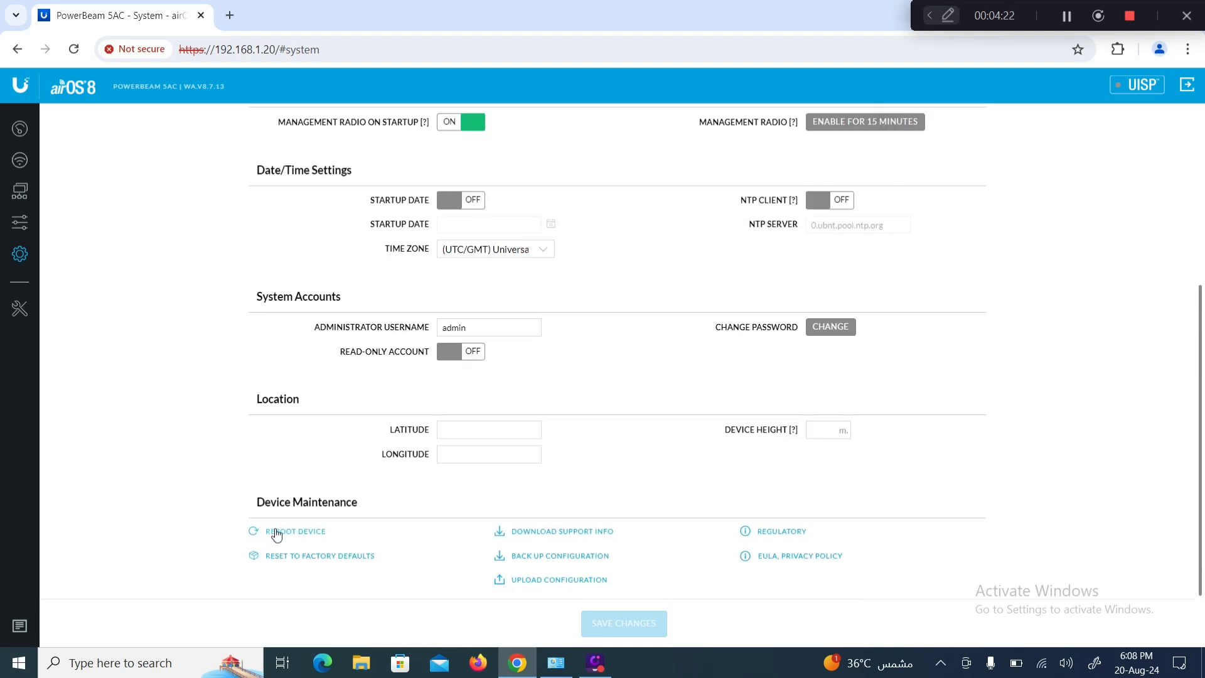
pyautogui.click(278, 533)
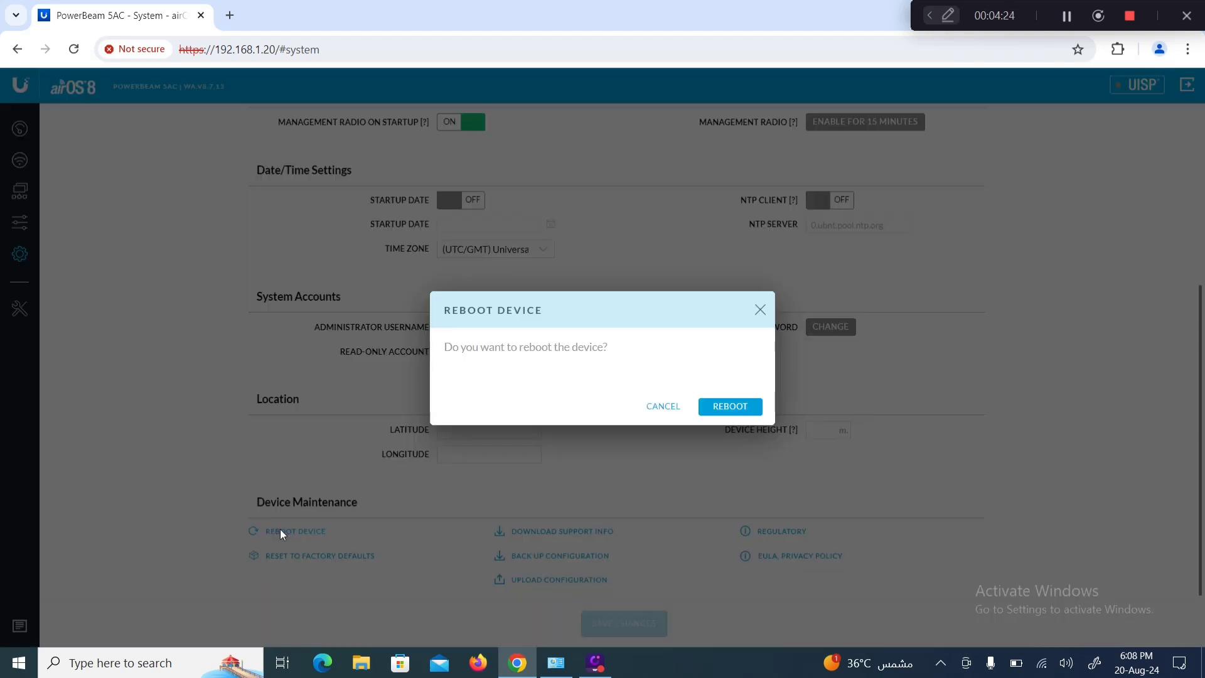
pyautogui.click(722, 404)
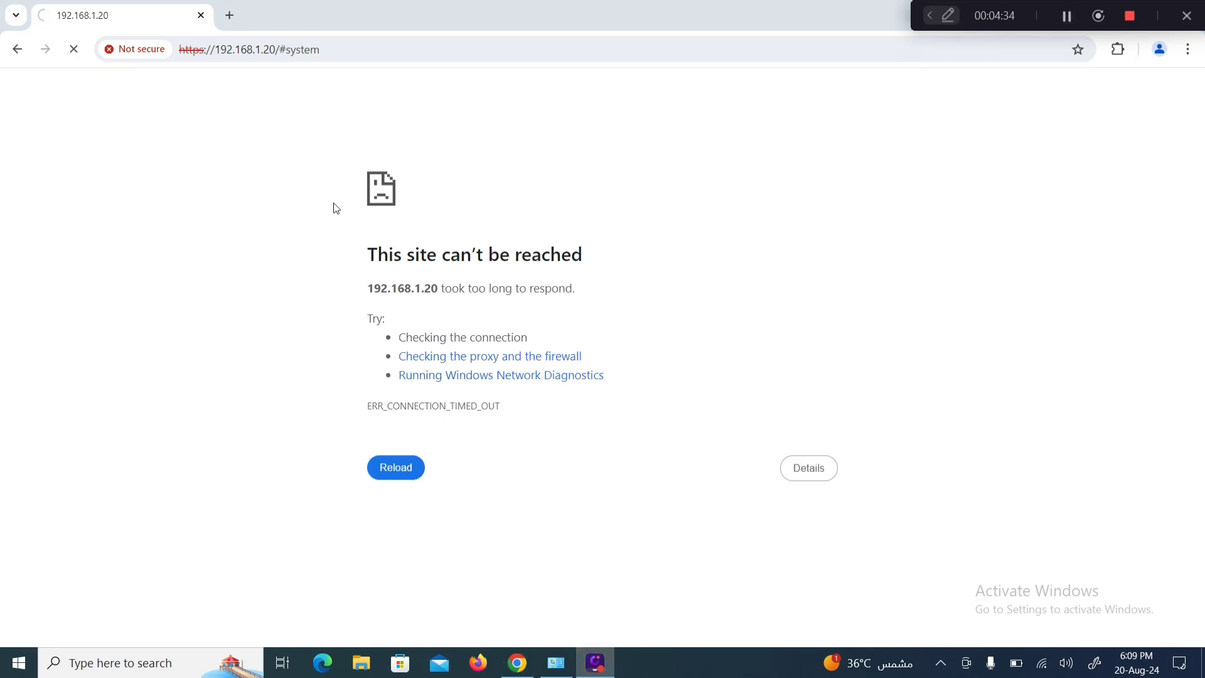
pyautogui.click(333, 51)
pyautogui.click(335, 51)
pyautogui.press('BackSpace')
pyautogui.press('BackSpace')
pyautogui.press('BackSpace')
pyautogui.press('BackSpace')
pyautogui.press('BackSpace')
pyautogui.press('BackSpace')
pyautogui.press('BackSpace')
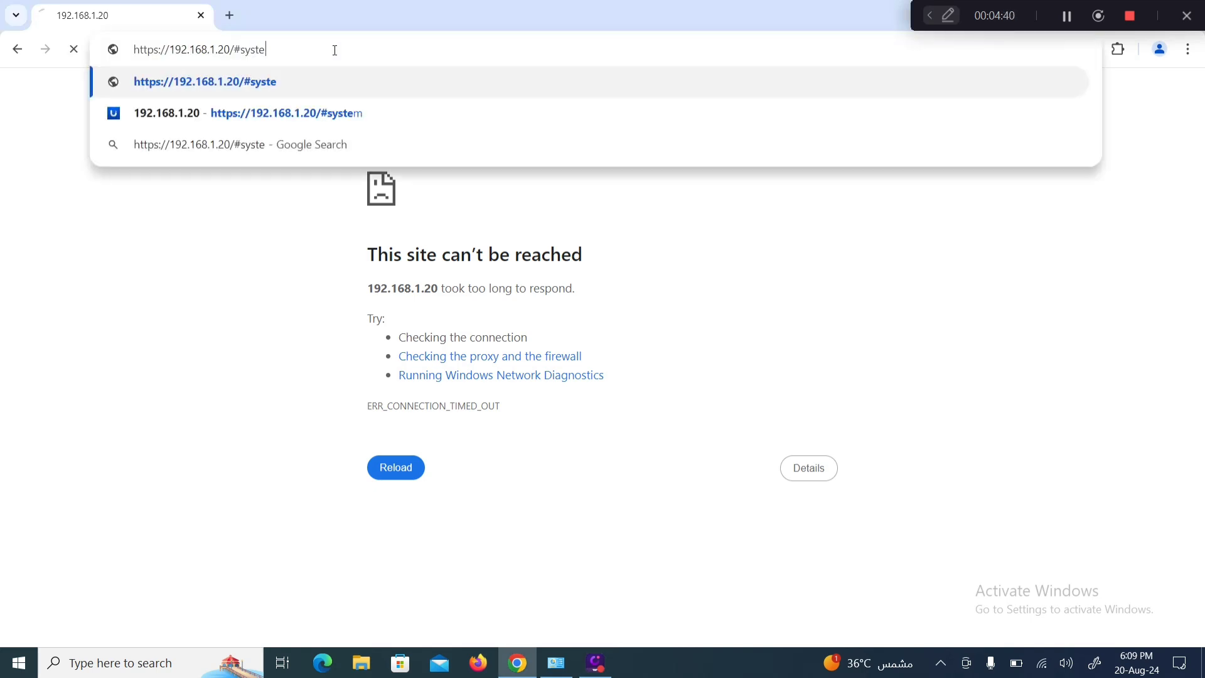
pyautogui.press('BackSpace')
pyautogui.press('BackSpace')
pyautogui.press('BackSpace')
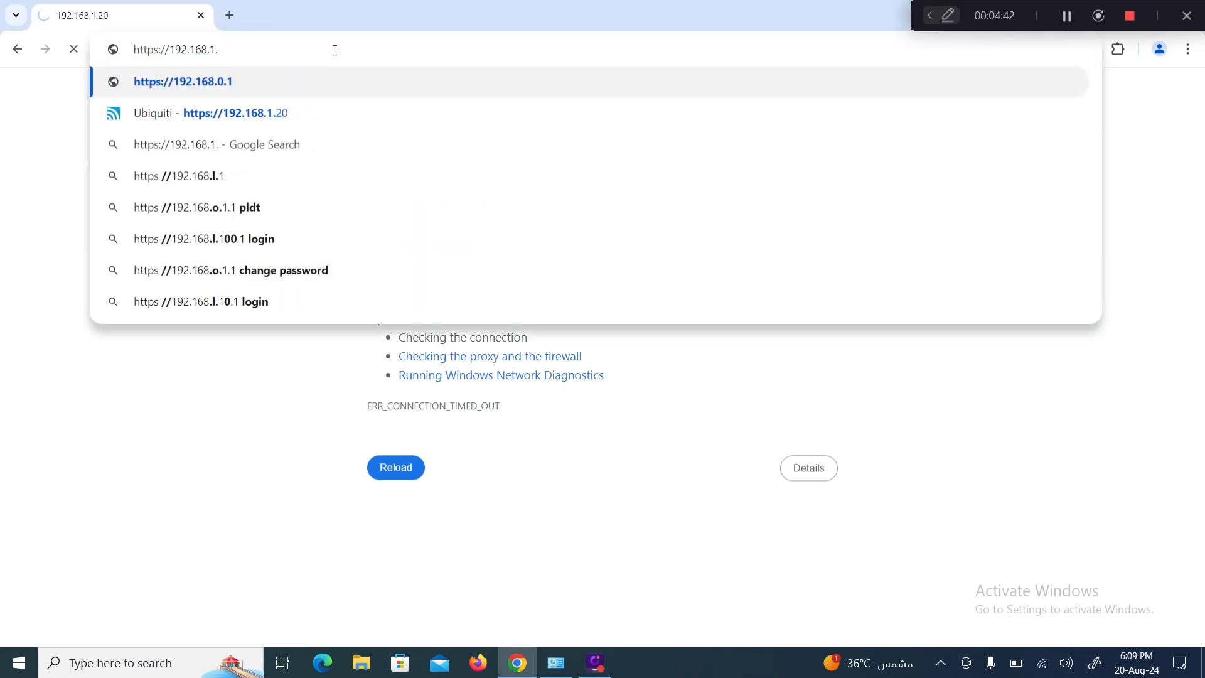
pyautogui.write('20')
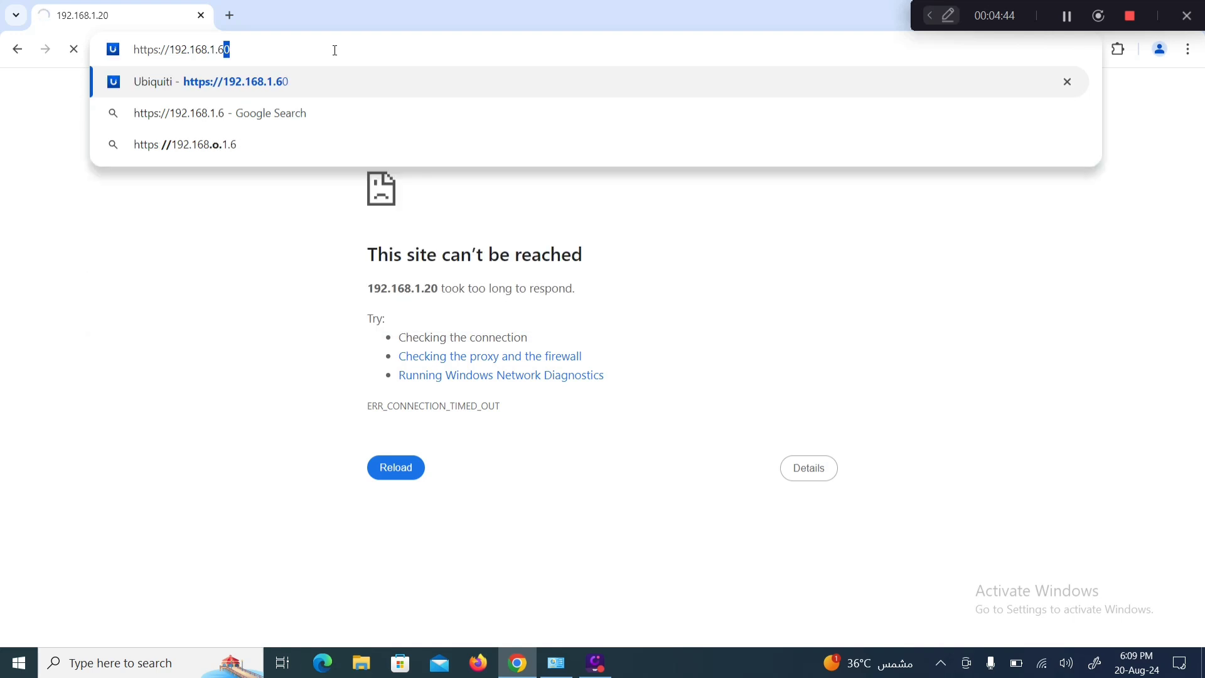
pyautogui.press('Return')
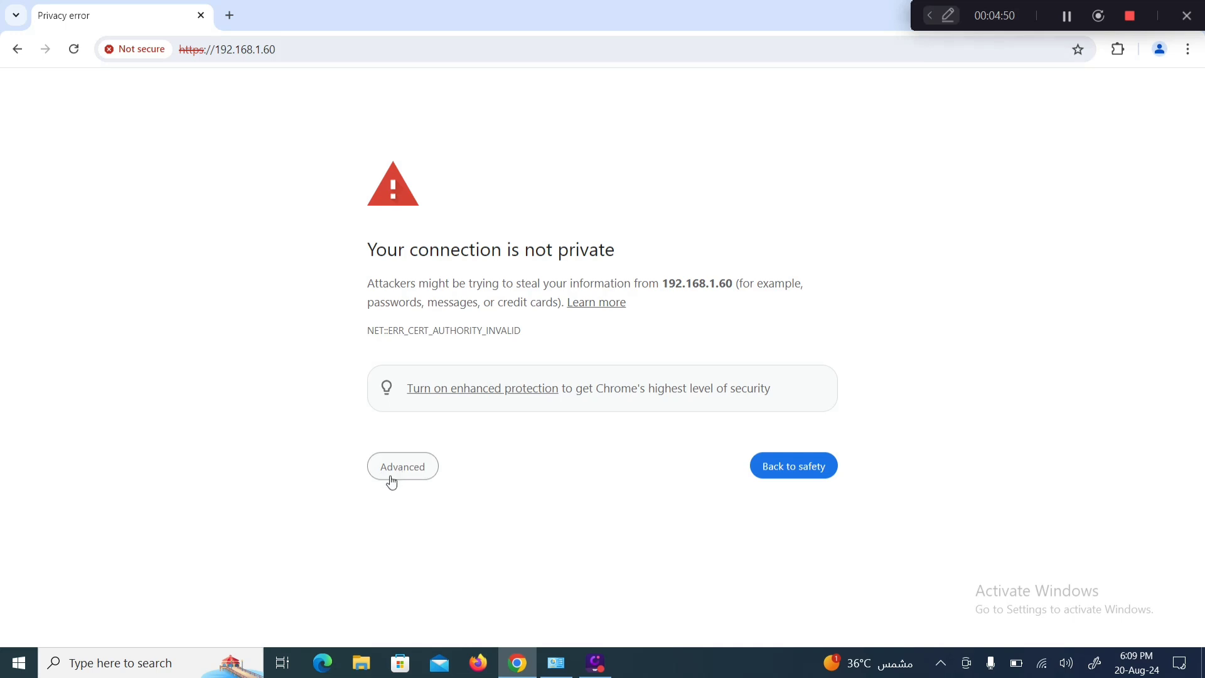
pyautogui.click(399, 472)
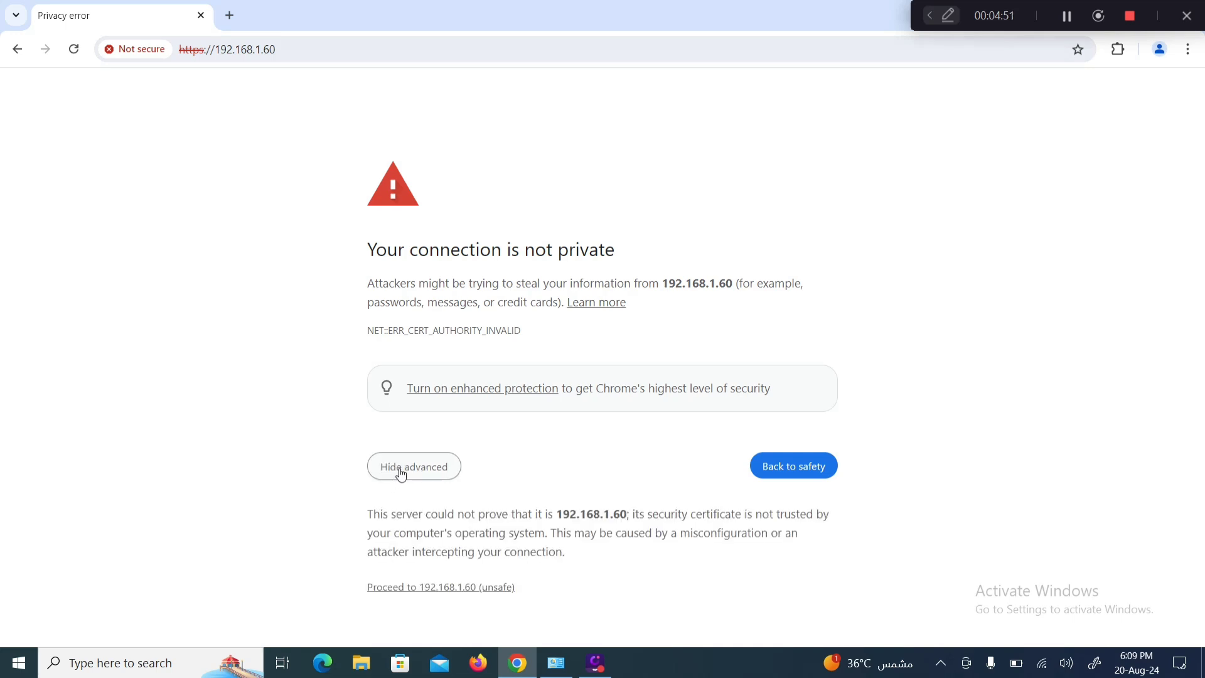
pyautogui.click(420, 589)
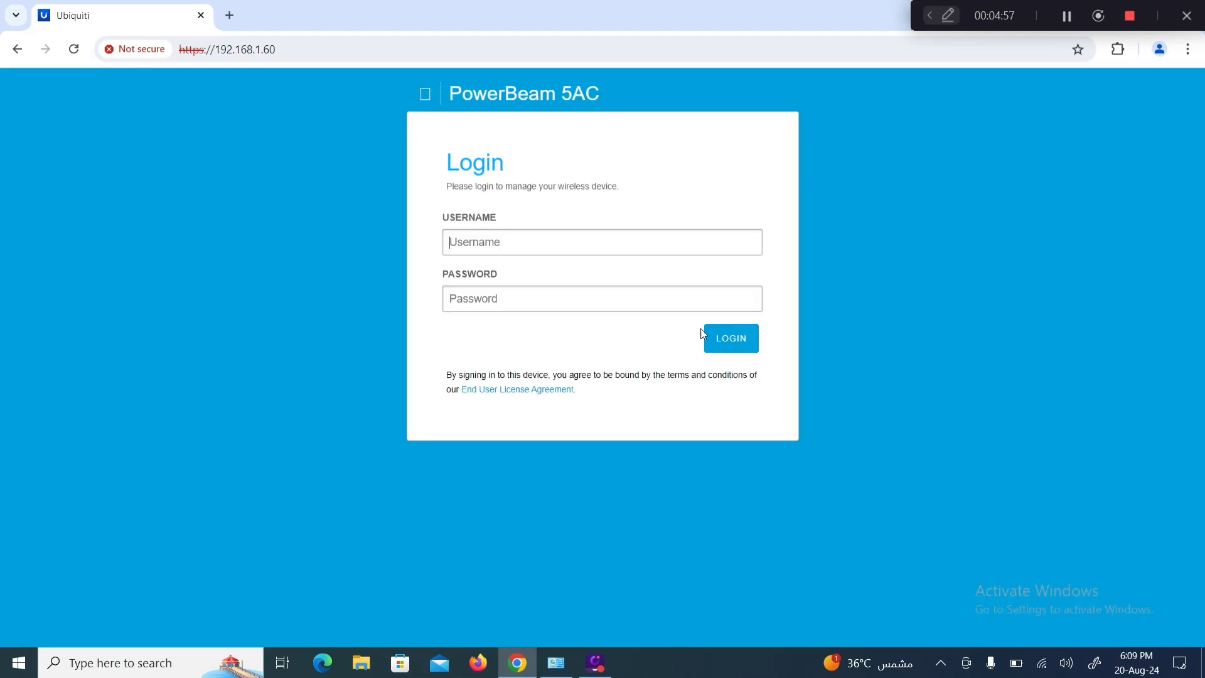
# Step: Log in with username admin and the administrator password
pyautogui.click(560, 246)
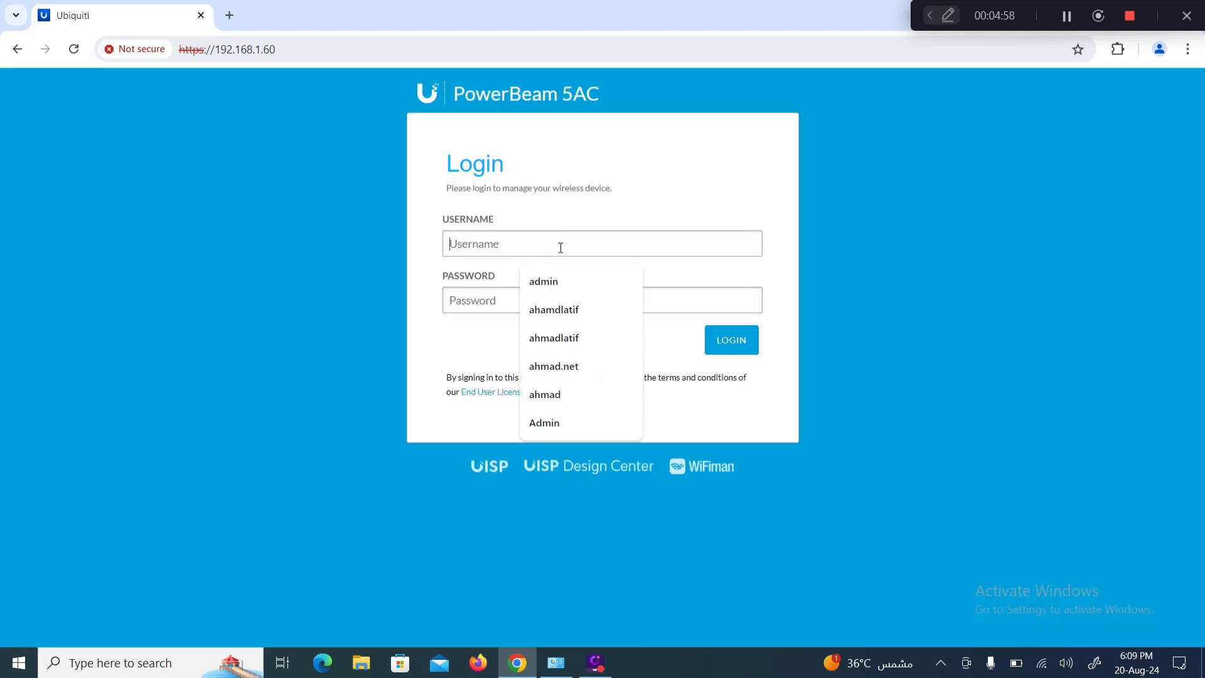
pyautogui.press('Tab')
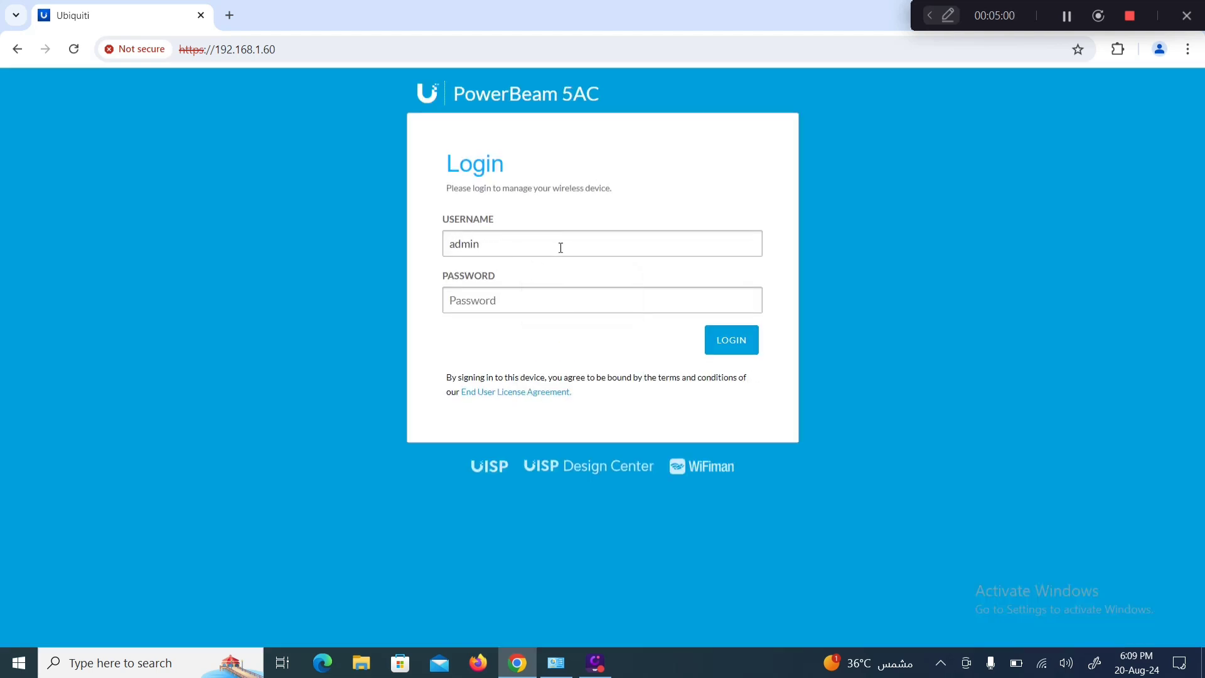
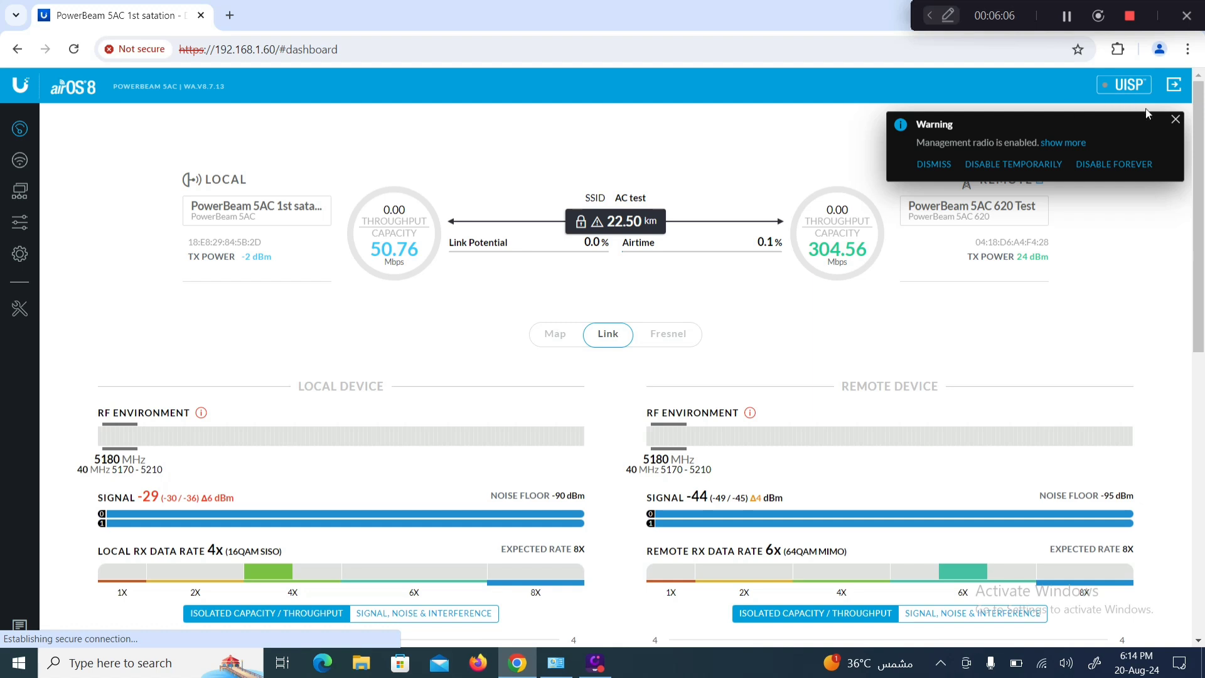
# Step: Dismiss the management radio warning and review the 22.50 km link to 'PowerBeam 5AC 620 Test'
pyautogui.click(1176, 118)
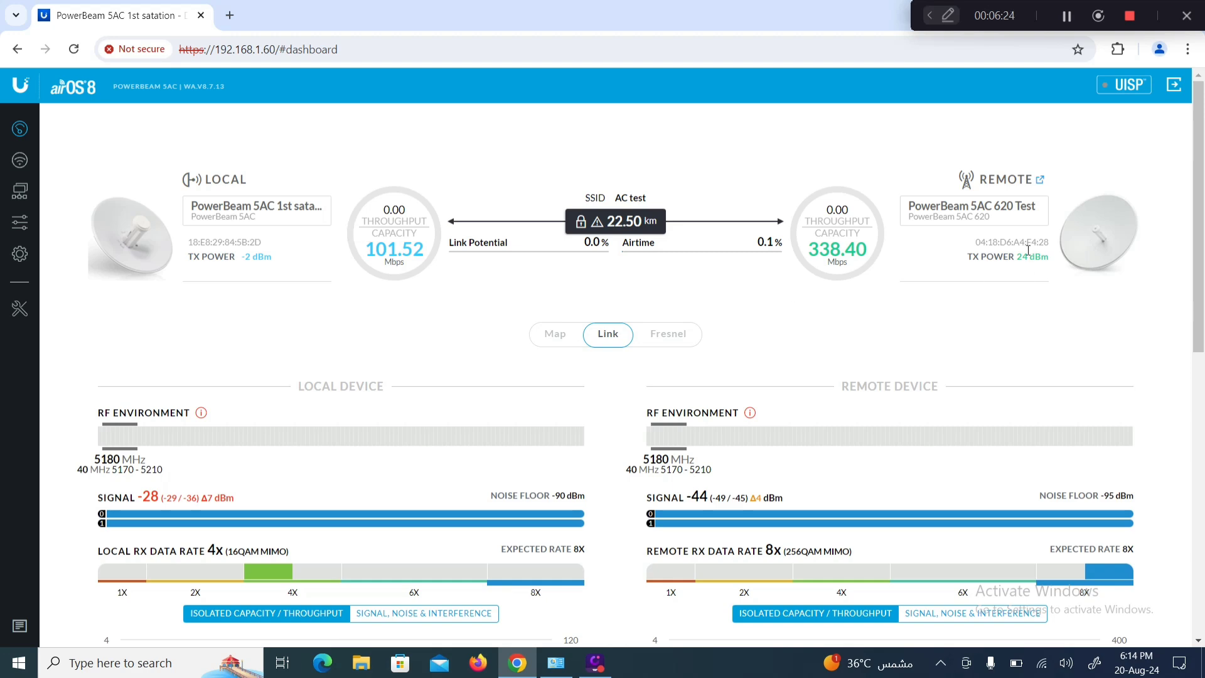
pyautogui.moveTo(980, 178); pyautogui.dragTo(1068, 180)
pyautogui.click(991, 181)
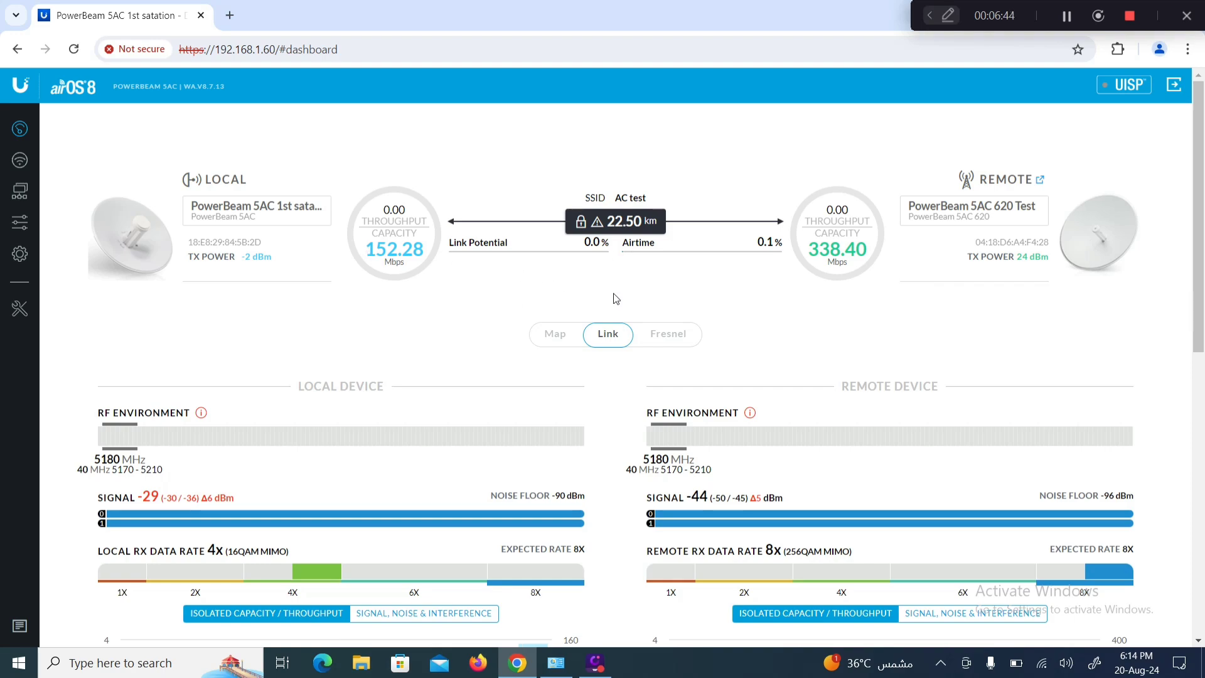
pyautogui.scroll(-10, 283, 414)
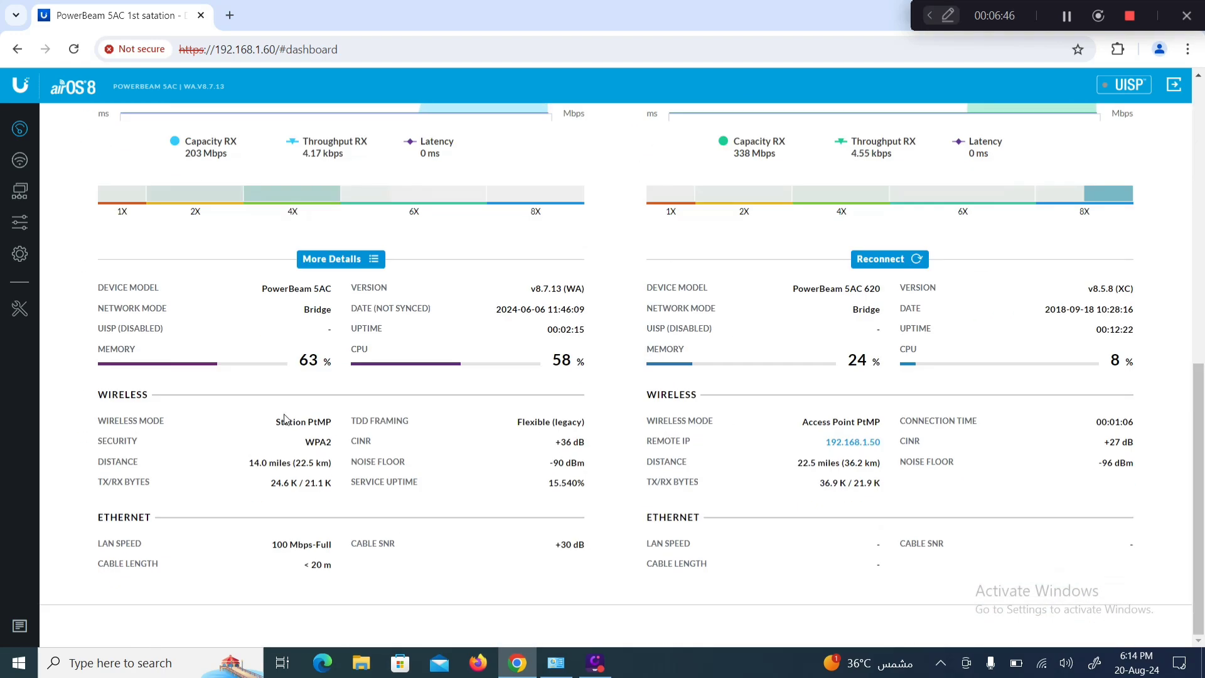
pyautogui.scroll(2, 283, 418)
pyautogui.scroll(-2, 283, 418)
pyautogui.scroll(8, 284, 419)
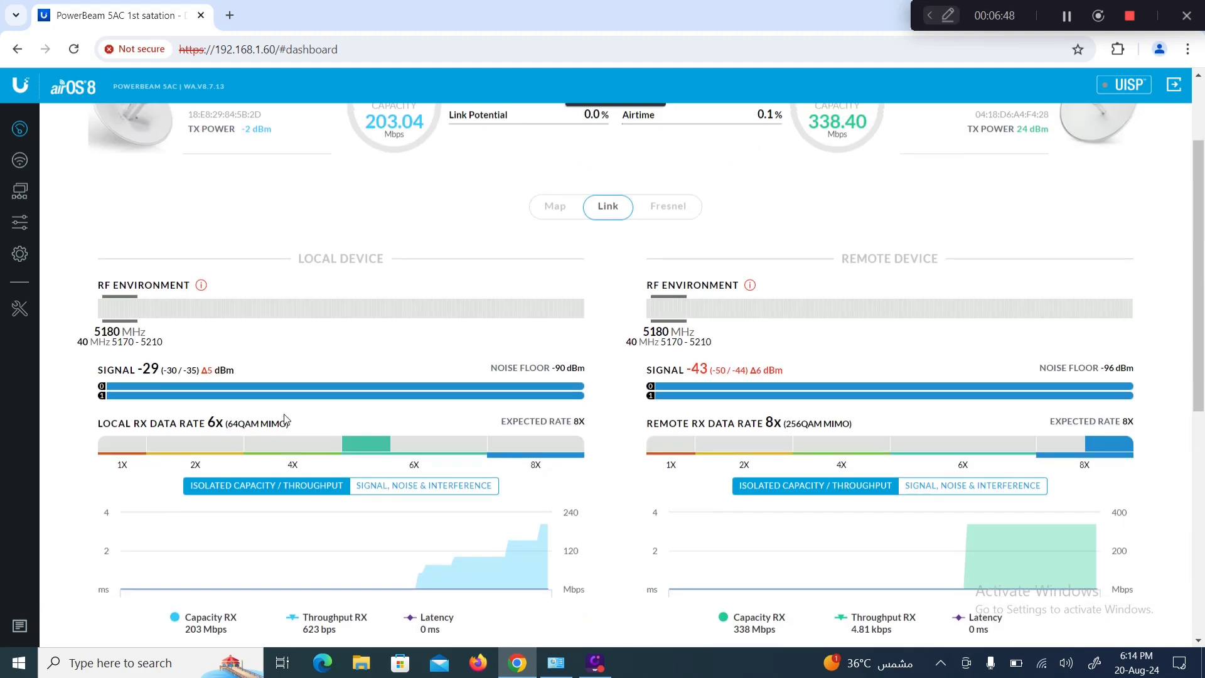
pyautogui.scroll(2, 286, 419)
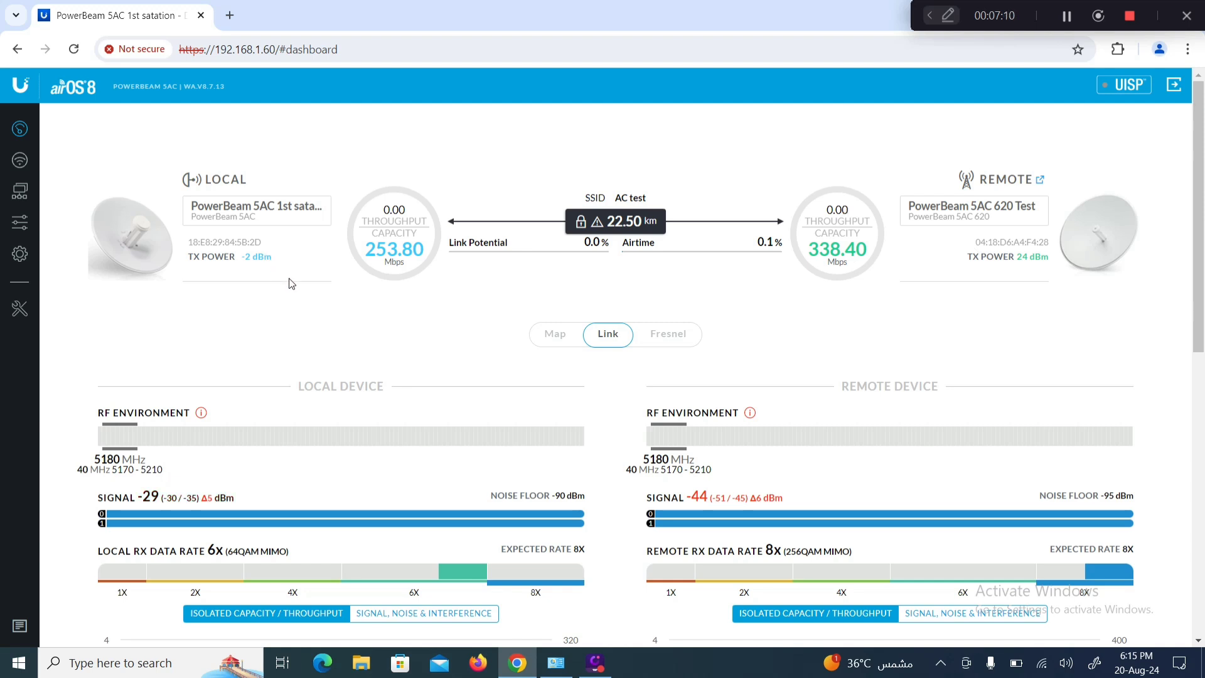
# Step: Load the next PowerBeam 5AC Gen2's setup page at 192.168.1.20 in a new tab
pyautogui.click(230, 18)
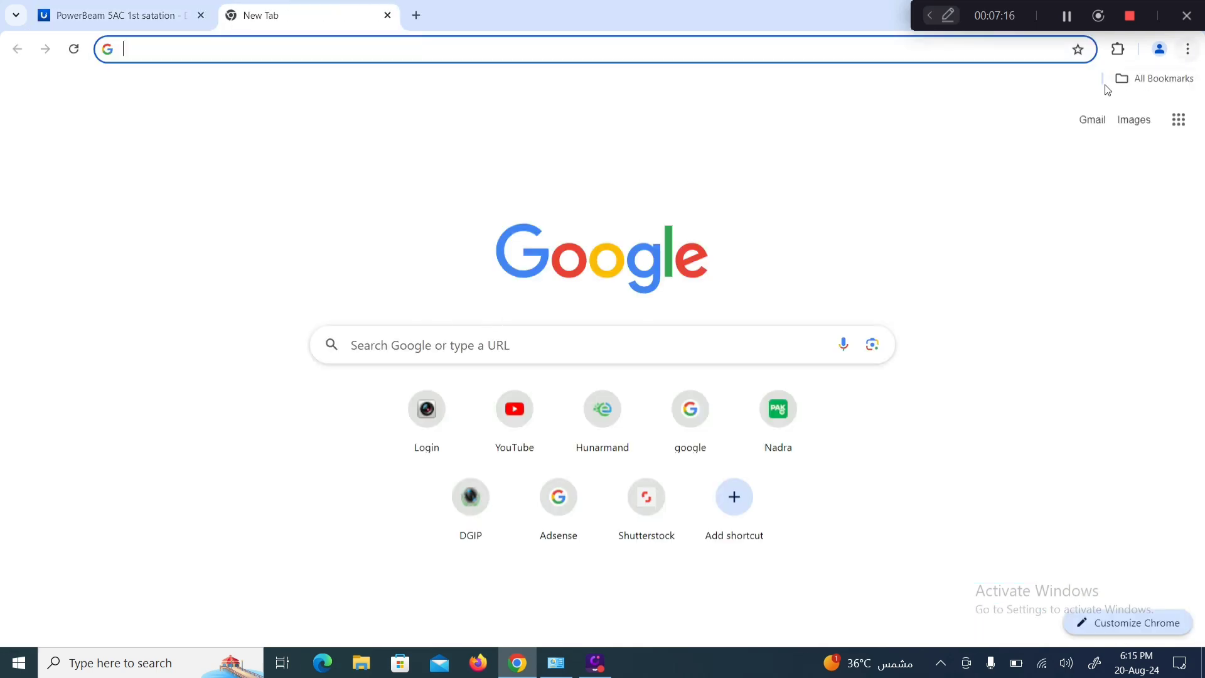
pyautogui.click(1067, 17)
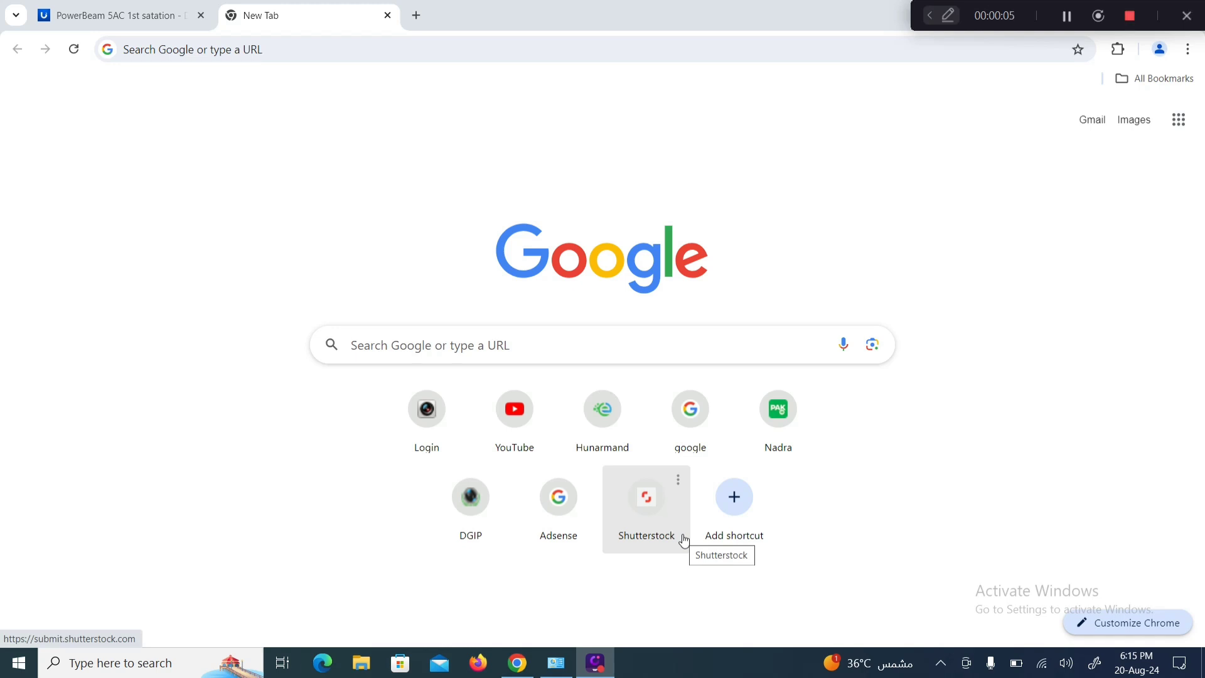
pyautogui.click(487, 50)
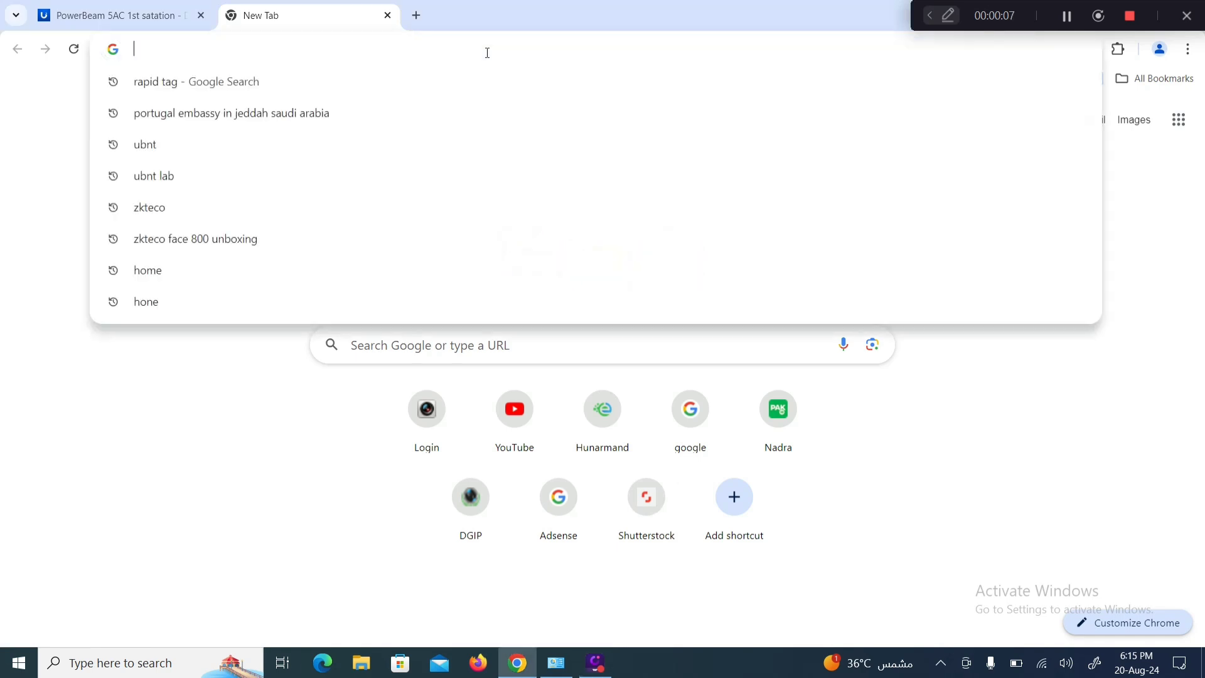
pyautogui.write('192.168.1.20')
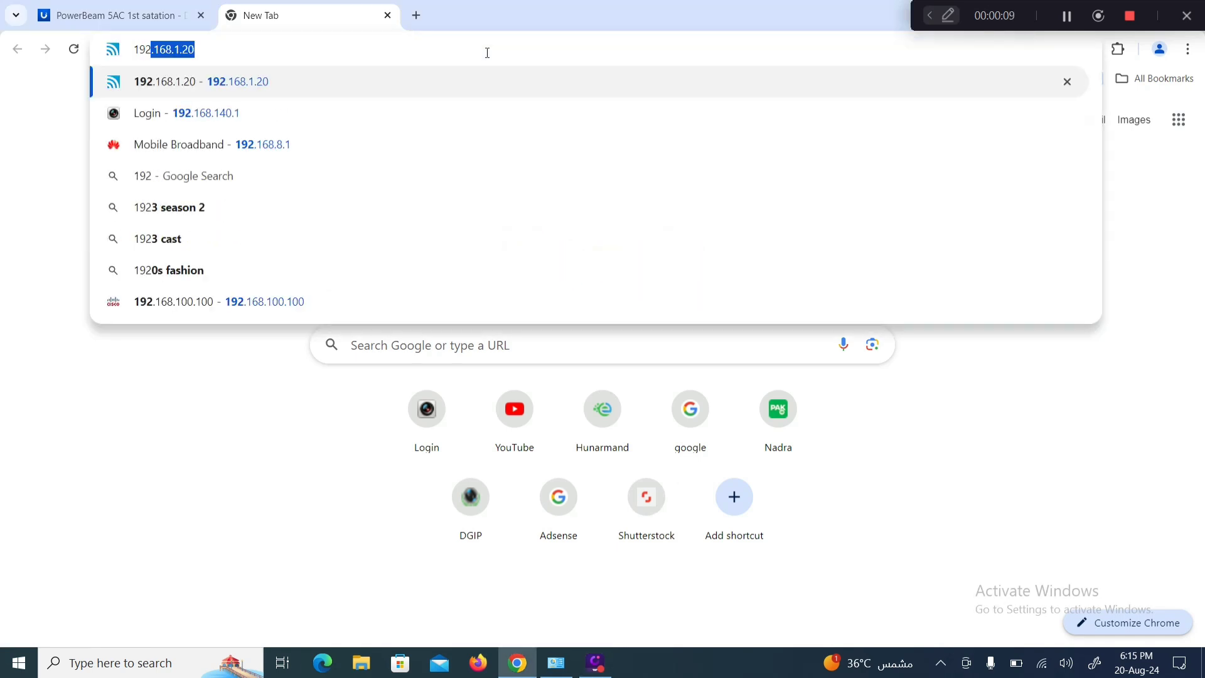
pyautogui.press('Return')
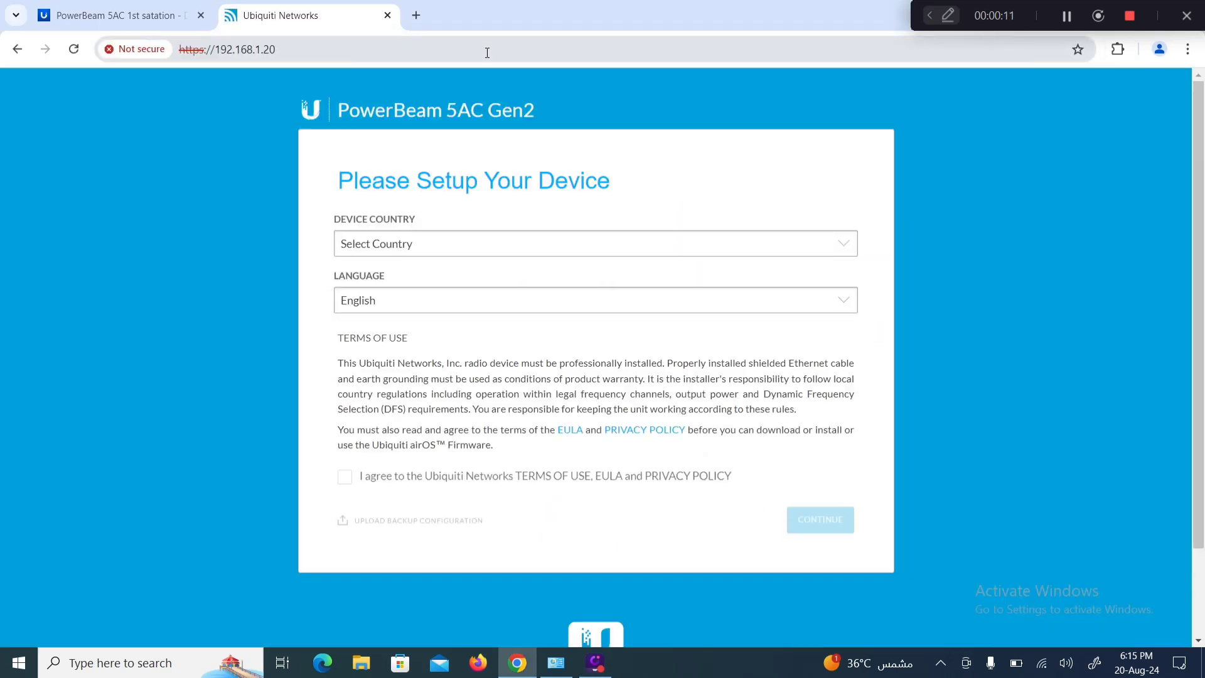
# Step: Choose Saudi Arabia as the Device Country, agree to the terms of use, EULA and privacy policy, and continue
pyautogui.click(425, 245)
pyautogui.write('saudi')
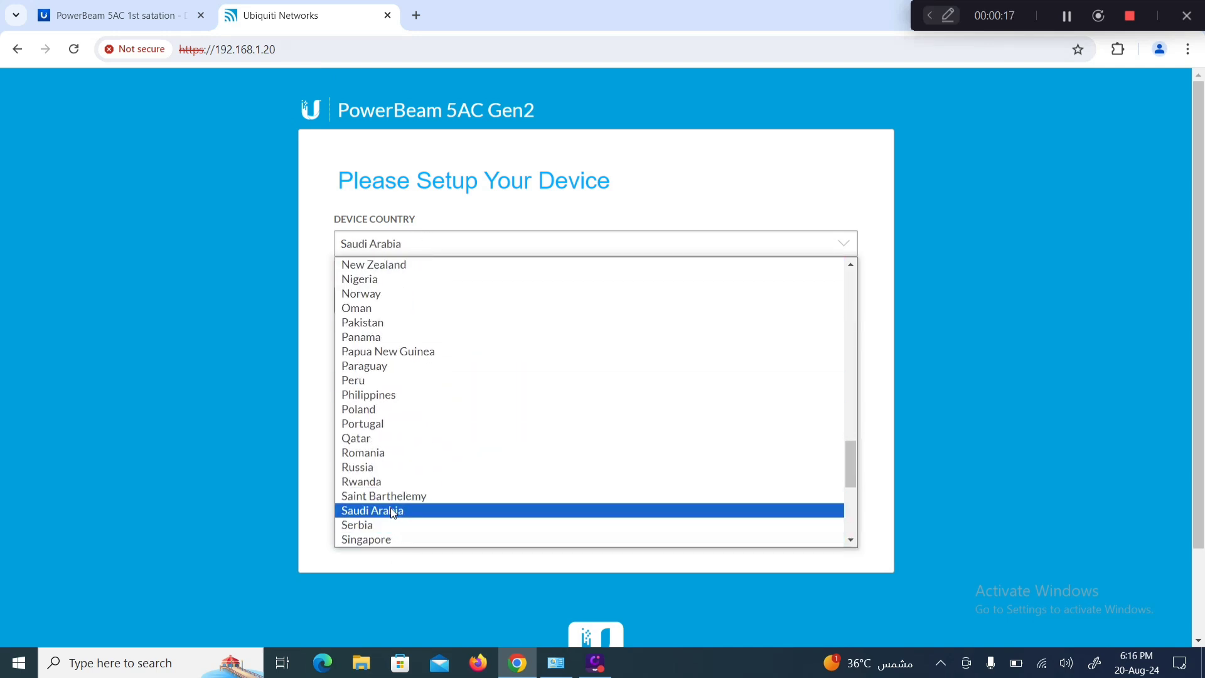
pyautogui.click(389, 509)
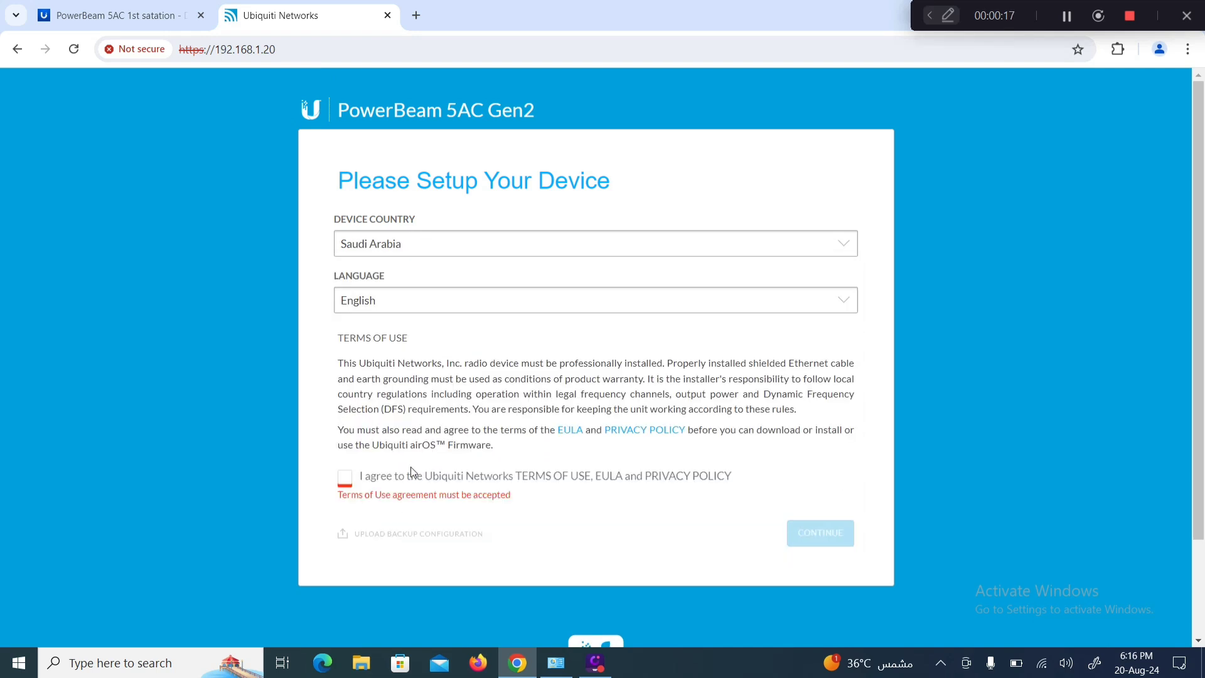
pyautogui.click(346, 479)
pyautogui.click(821, 519)
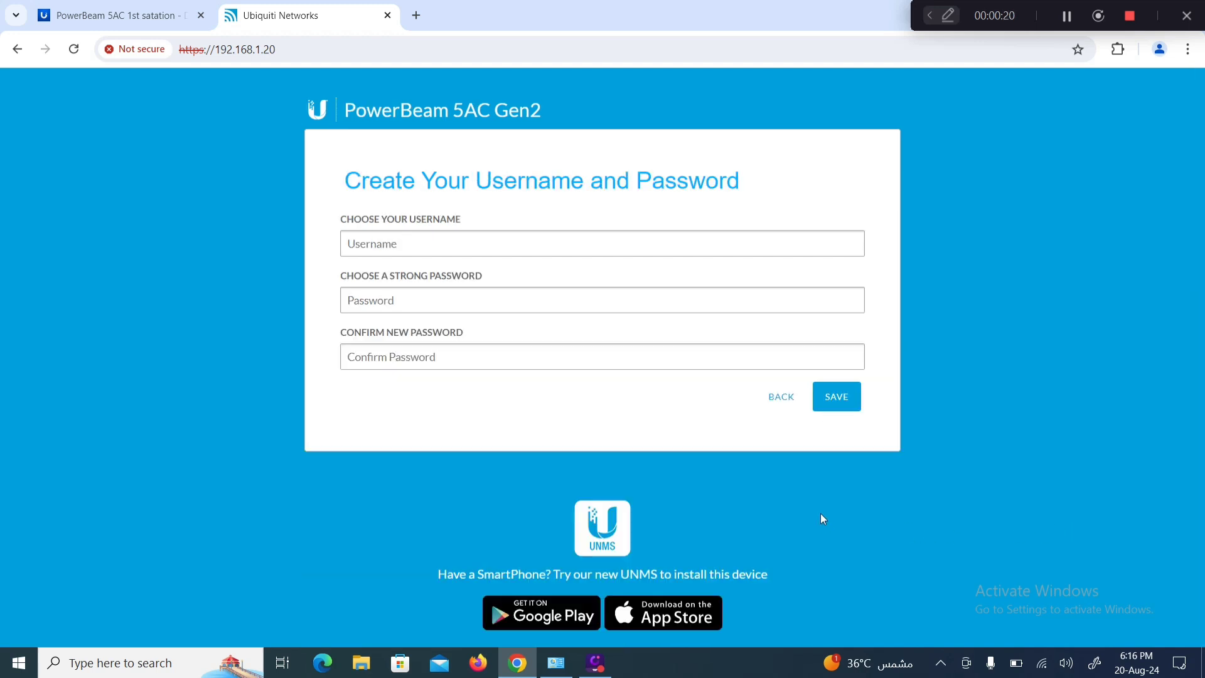
# Step: Enter the suggested admin username and a new password twice, then save the credentials
pyautogui.click(517, 248)
pyautogui.click(469, 281)
pyautogui.click(439, 302)
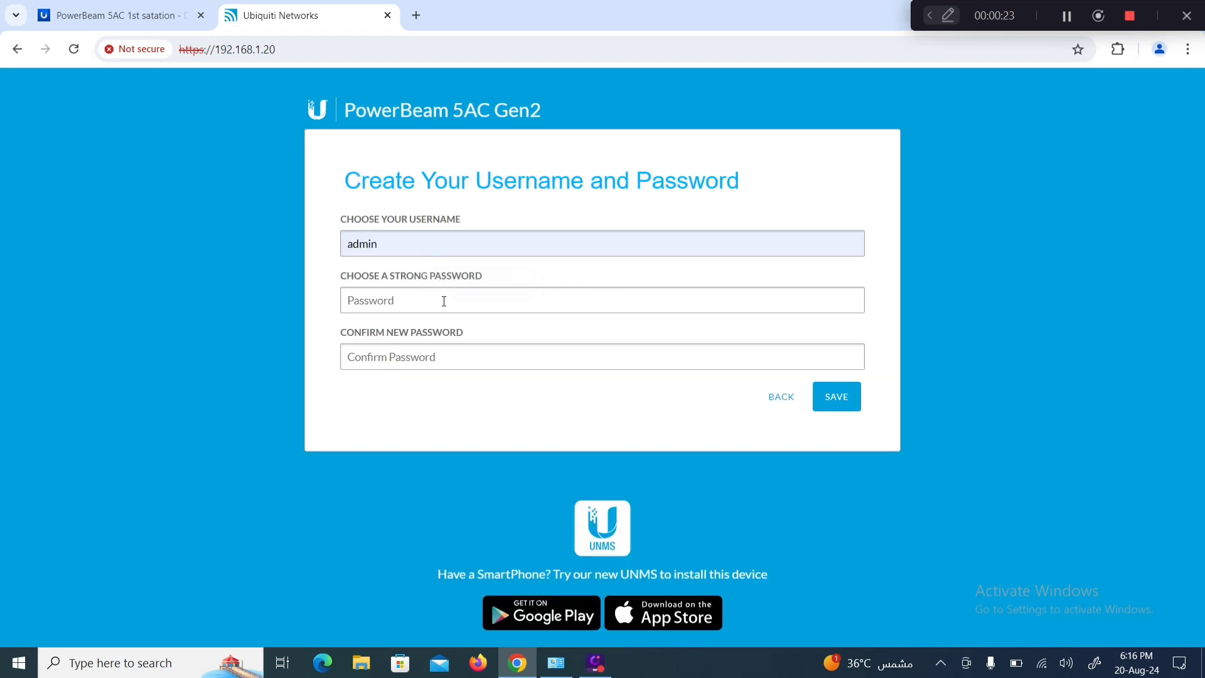
pyautogui.write('ad••••••••')
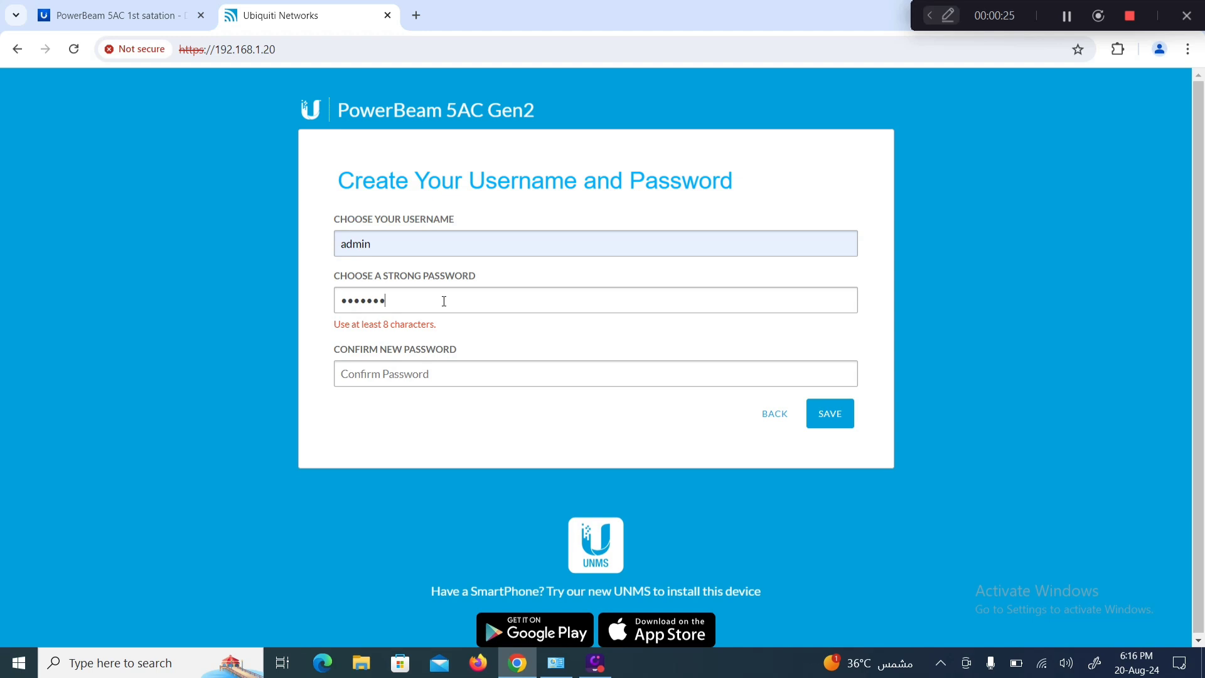
pyautogui.write('•')
pyautogui.press('Tab')
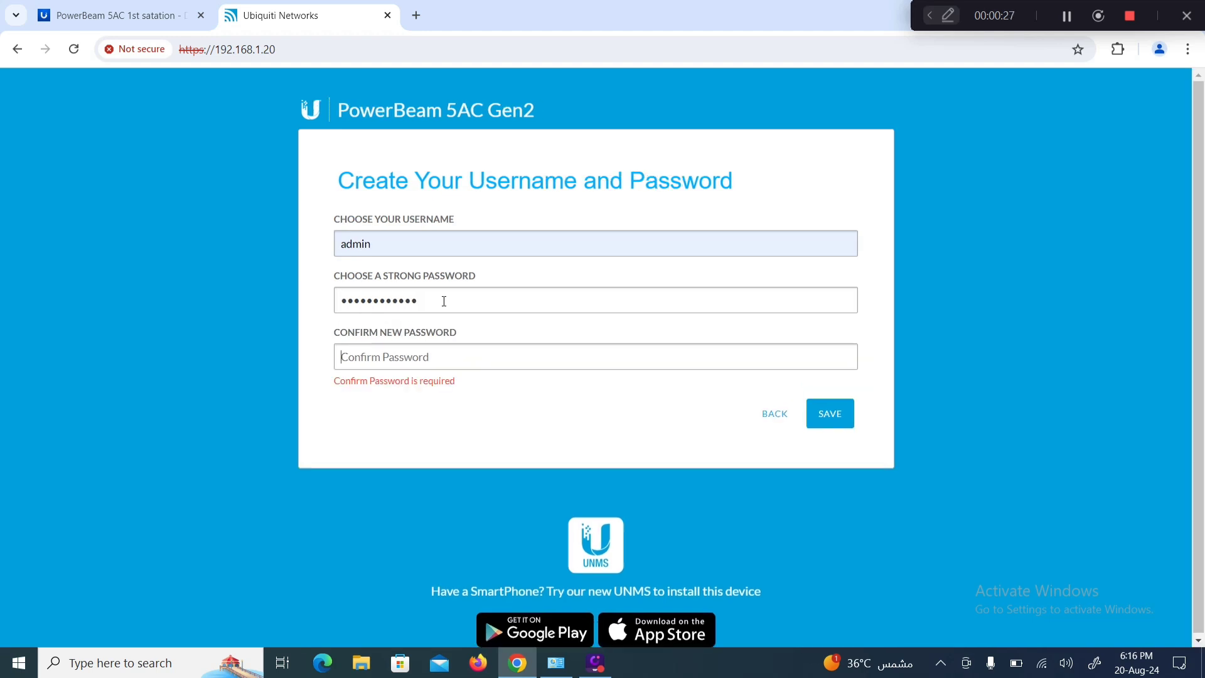
pyautogui.write('••••')
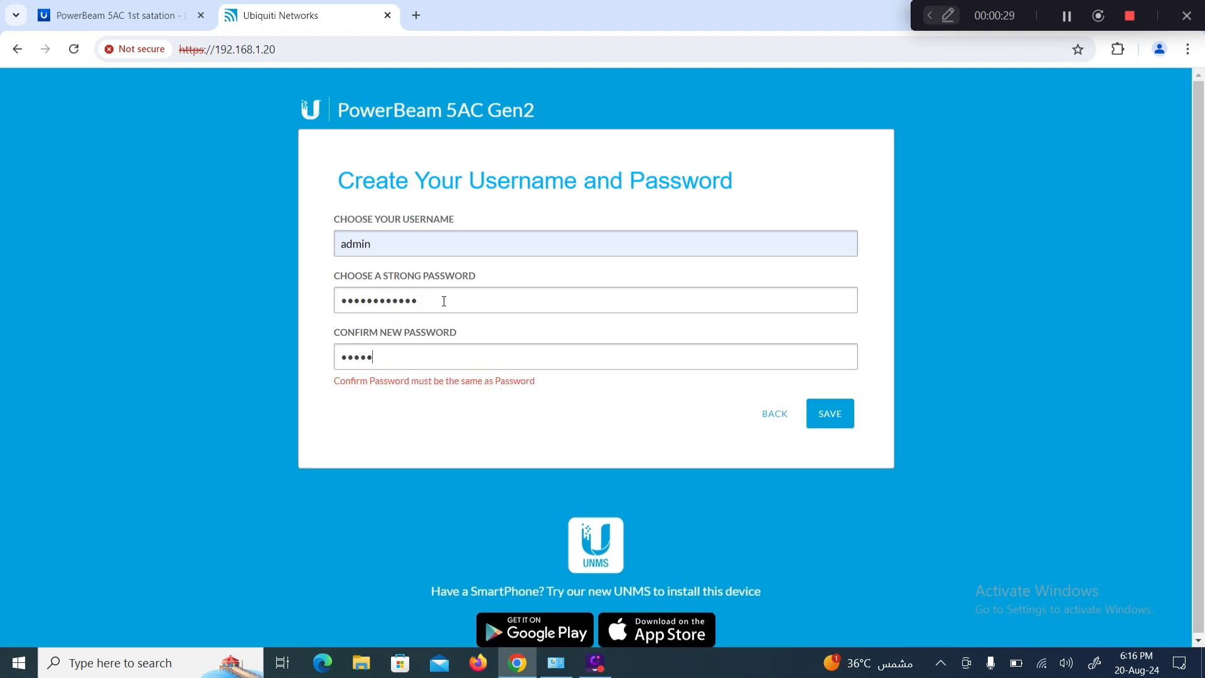
pyautogui.write('••••••')
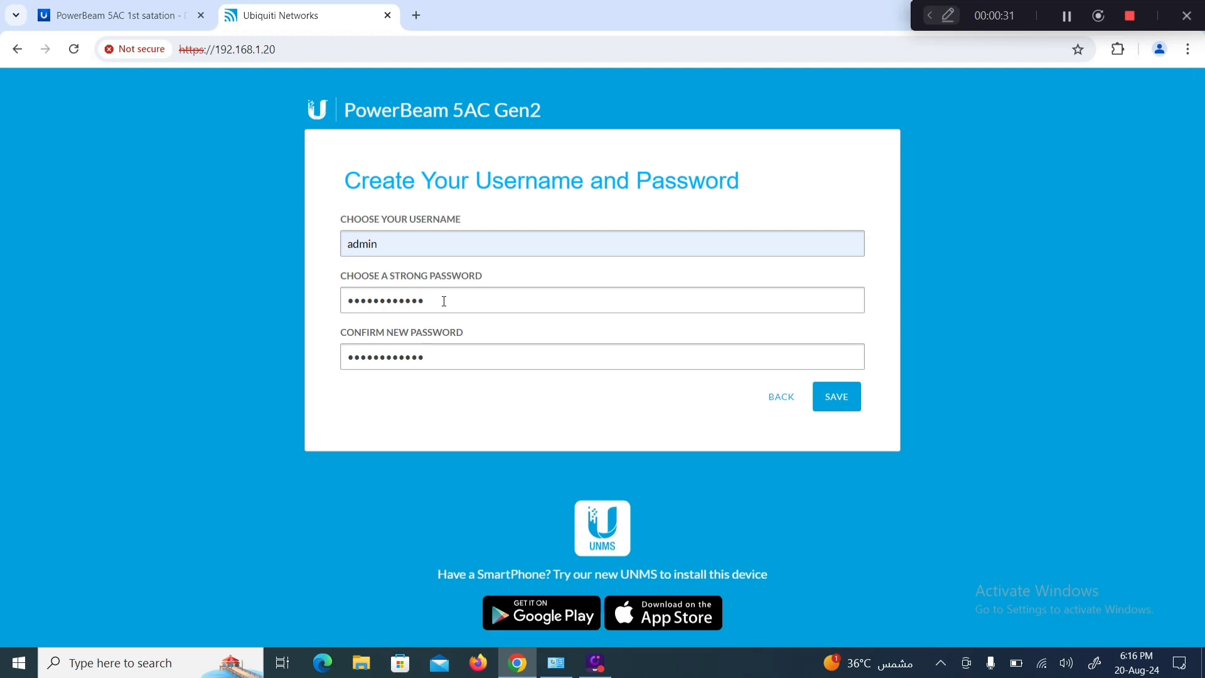
pyautogui.press('Return')
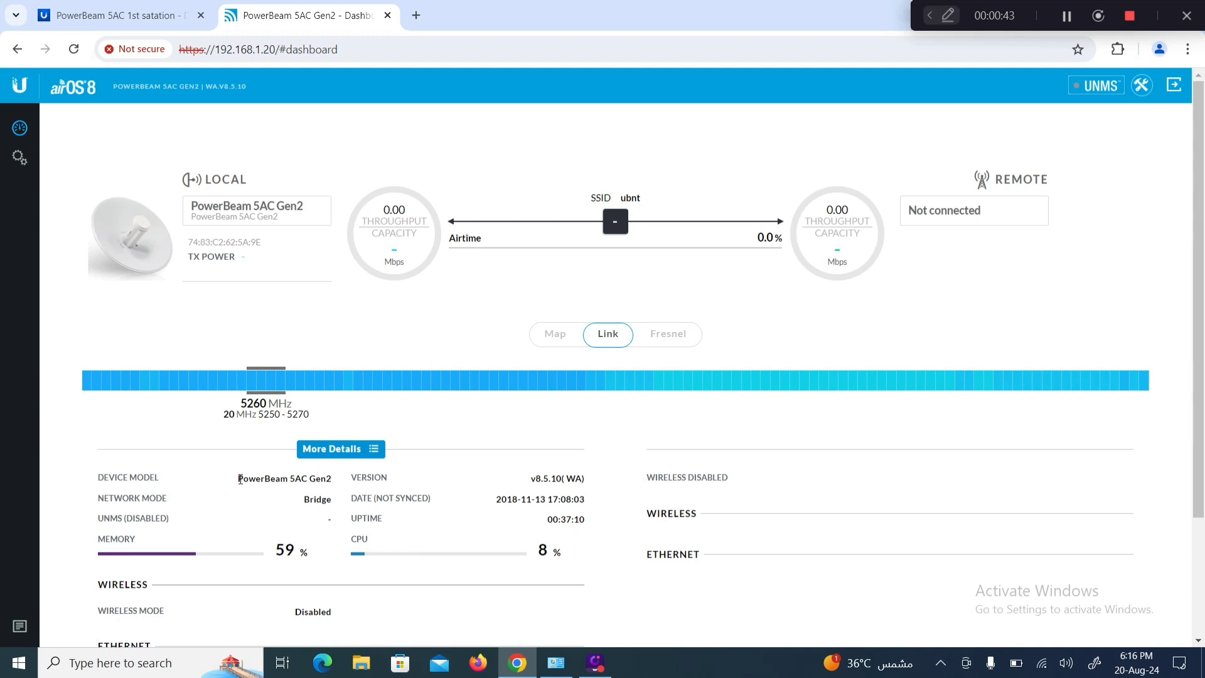
pyautogui.moveTo(238, 479); pyautogui.dragTo(338, 486)
pyautogui.click(304, 490)
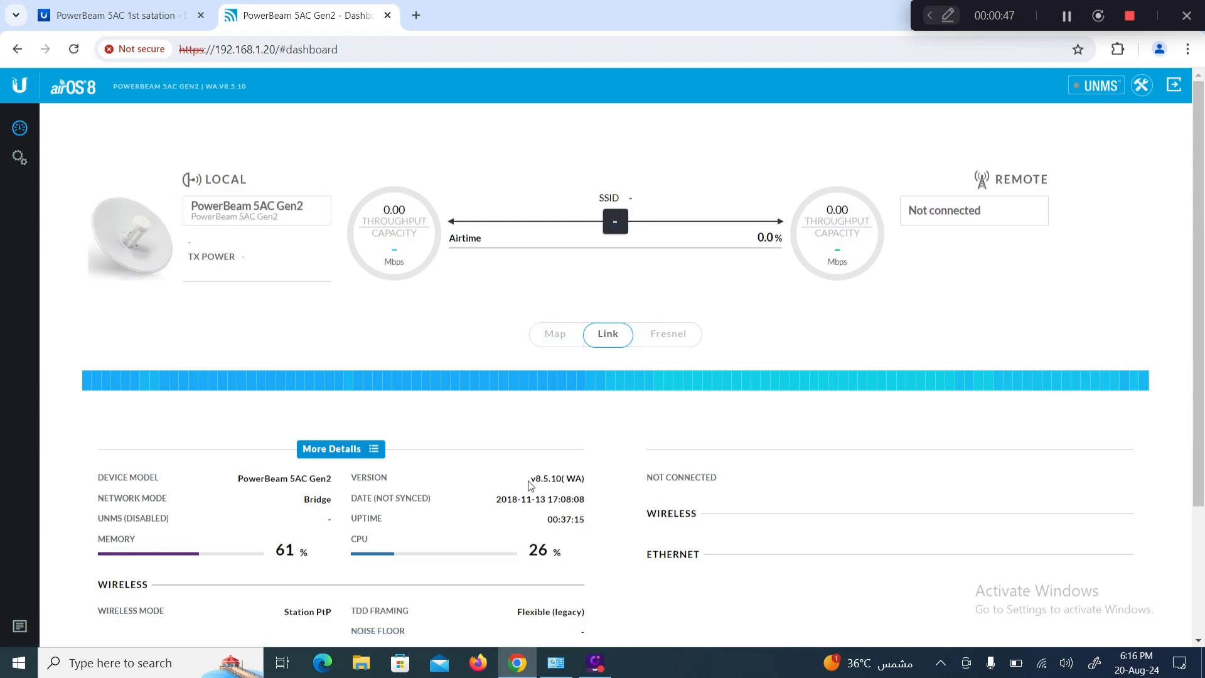
pyautogui.moveTo(530, 480); pyautogui.dragTo(563, 480)
# Step: In Settings, switch Wireless Mode to Station PtMP and launch the Site Survey
pyautogui.click(19, 158)
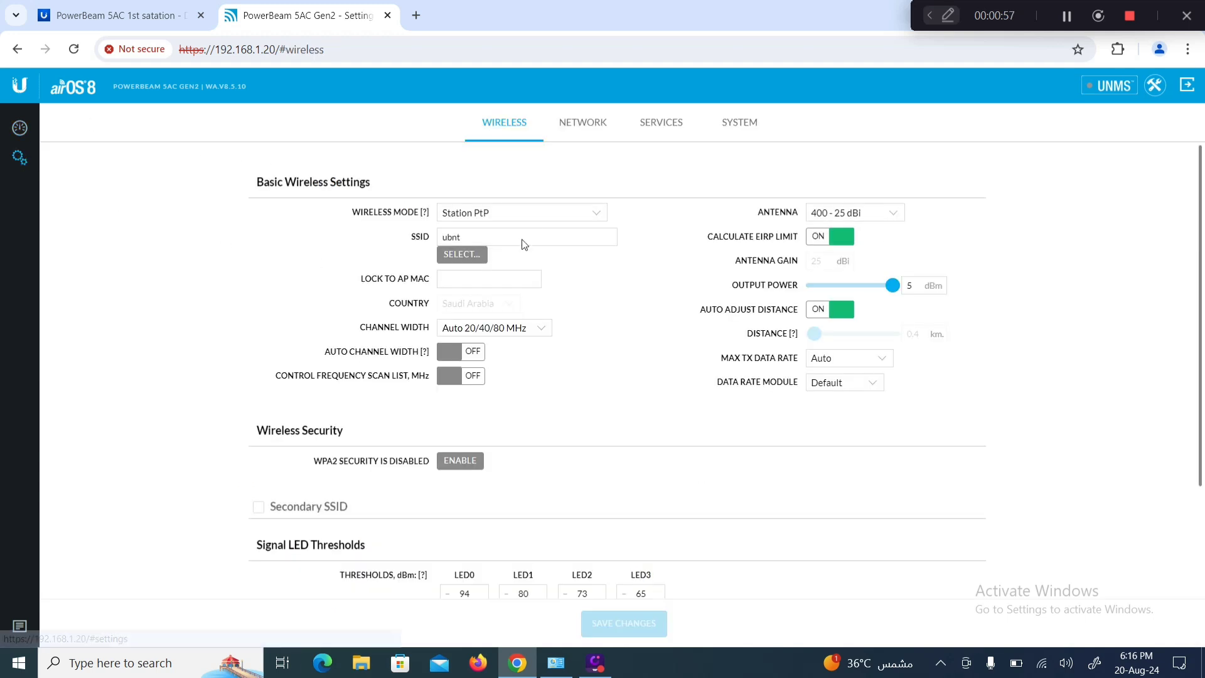
pyautogui.click(521, 214)
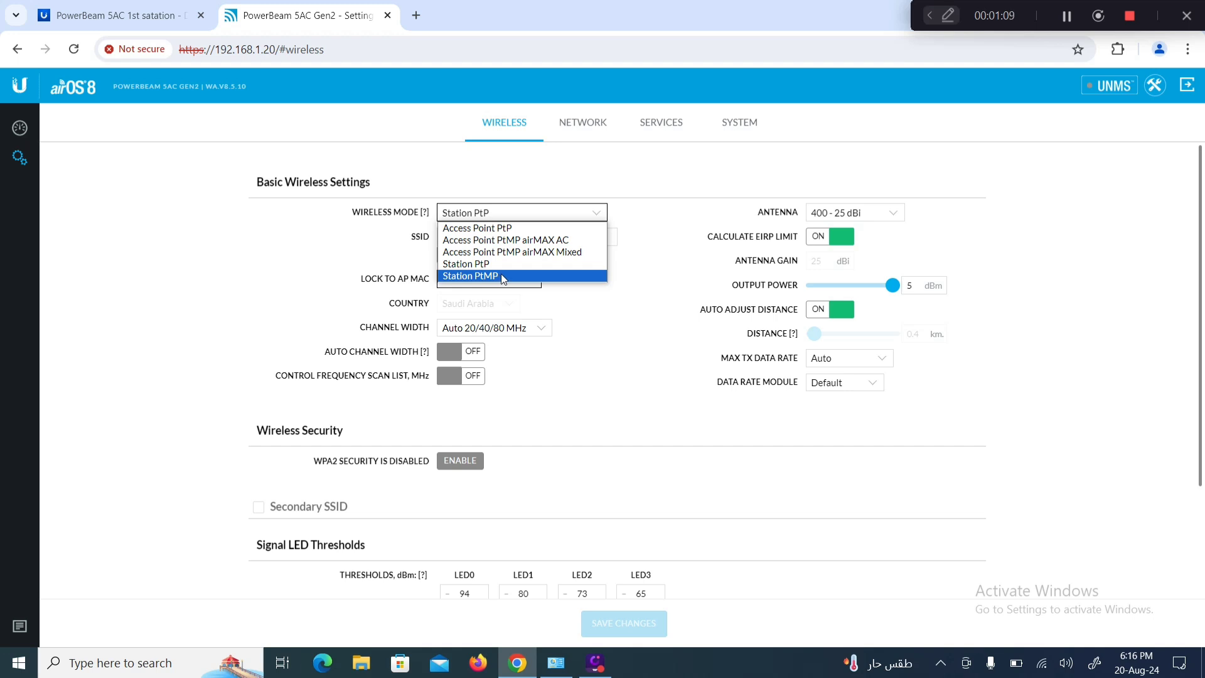
pyautogui.click(501, 276)
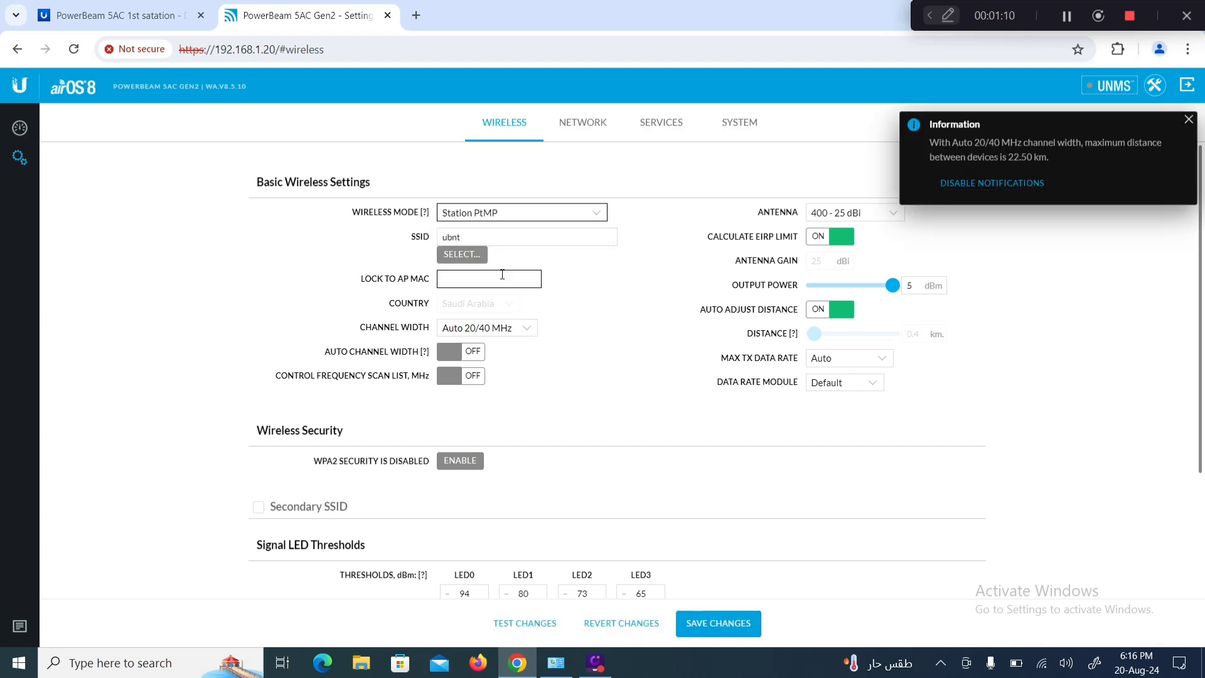
pyautogui.click(465, 254)
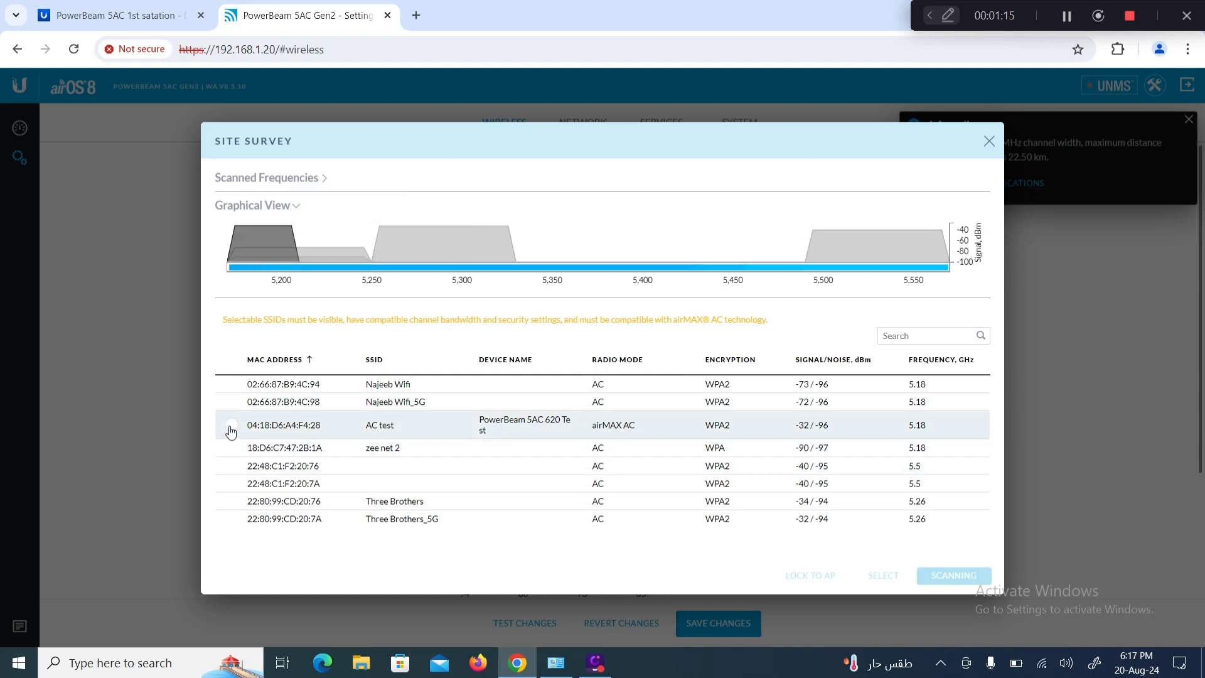
# Step: Select the 'AC test' access point in Site Survey and lock the station to it
pyautogui.click(231, 427)
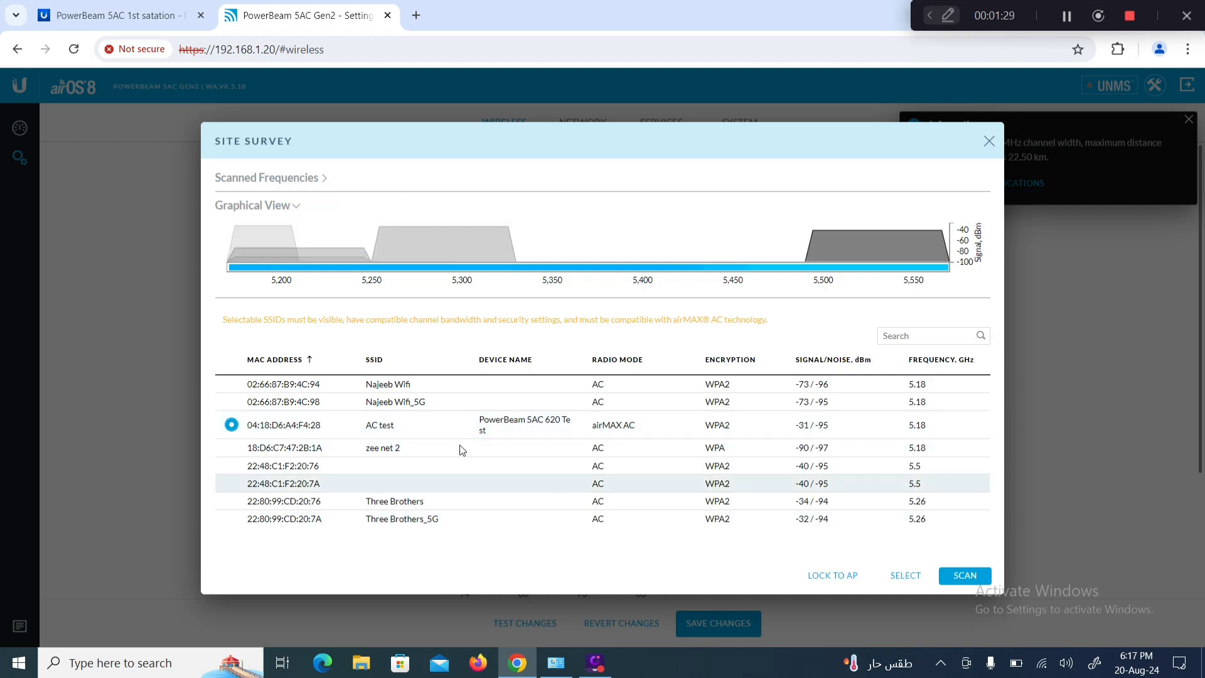
pyautogui.click(827, 575)
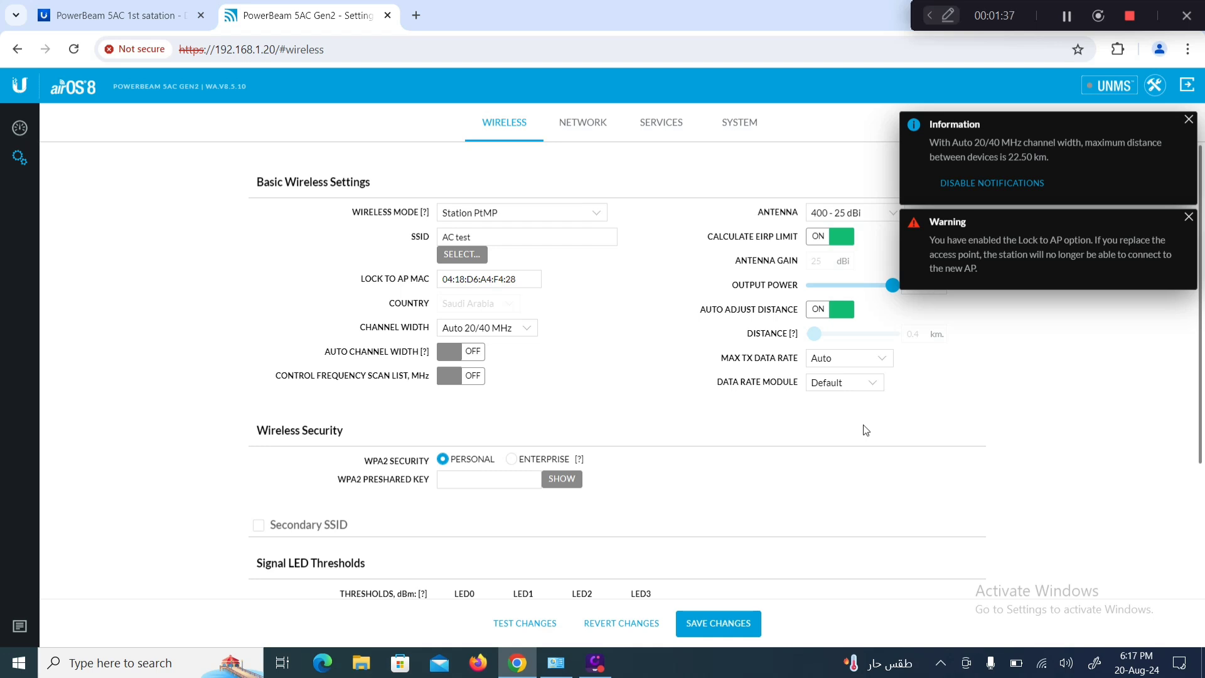
# Step: Dismiss both notices, then enter the WPA2 preshared key and reveal it to check it
pyautogui.click(1187, 120)
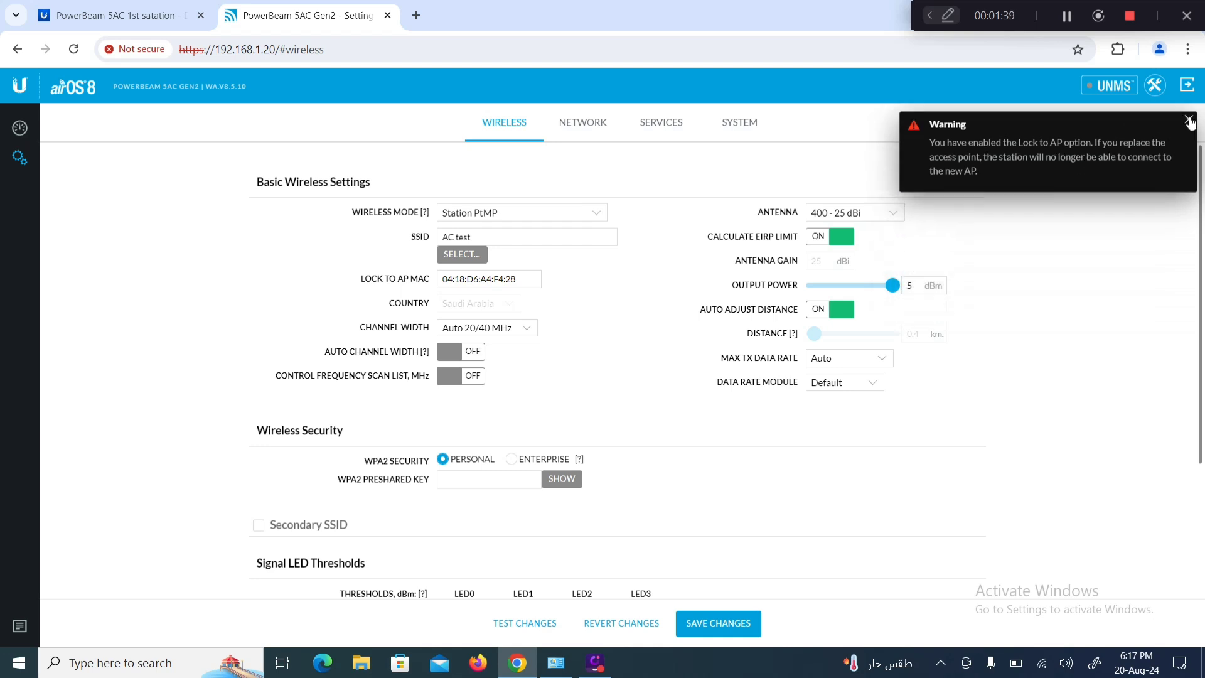
pyautogui.click(1188, 121)
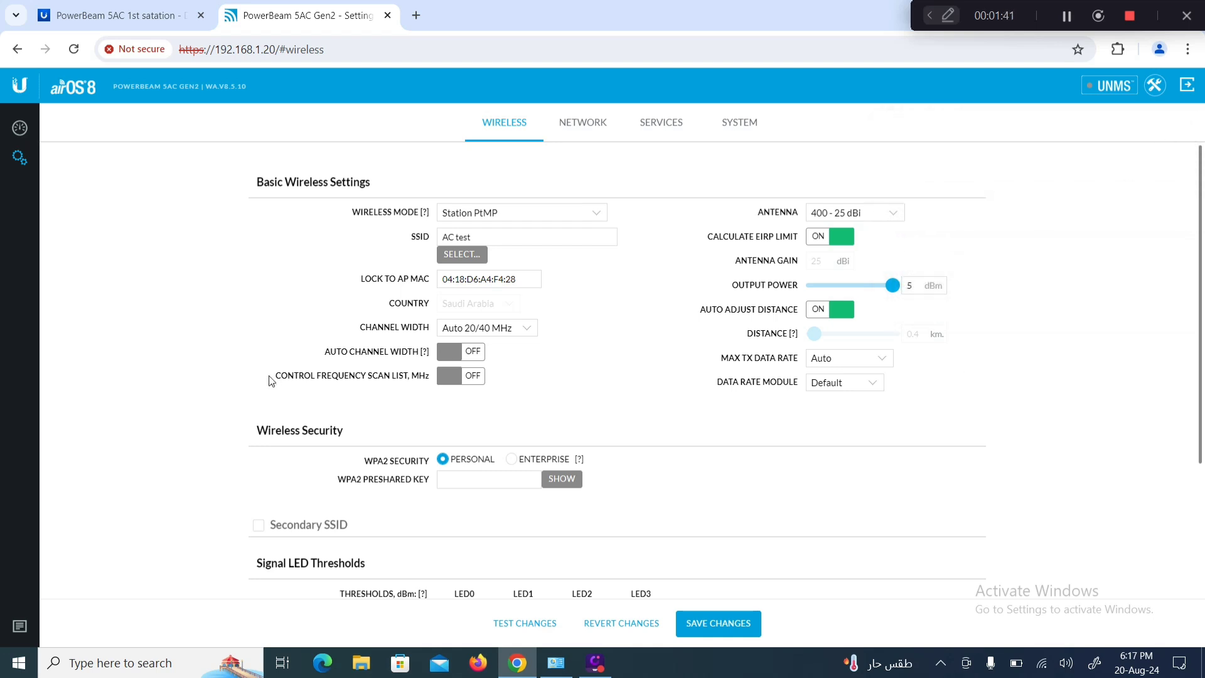
pyautogui.click(457, 476)
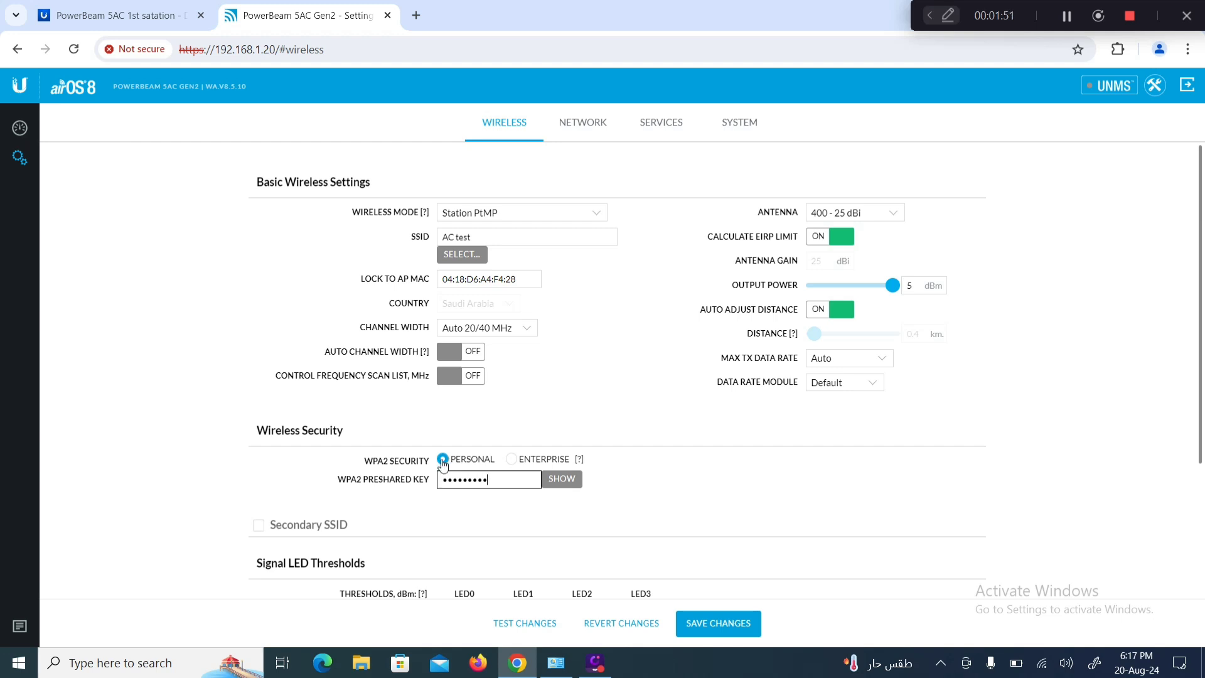
pyautogui.click(559, 479)
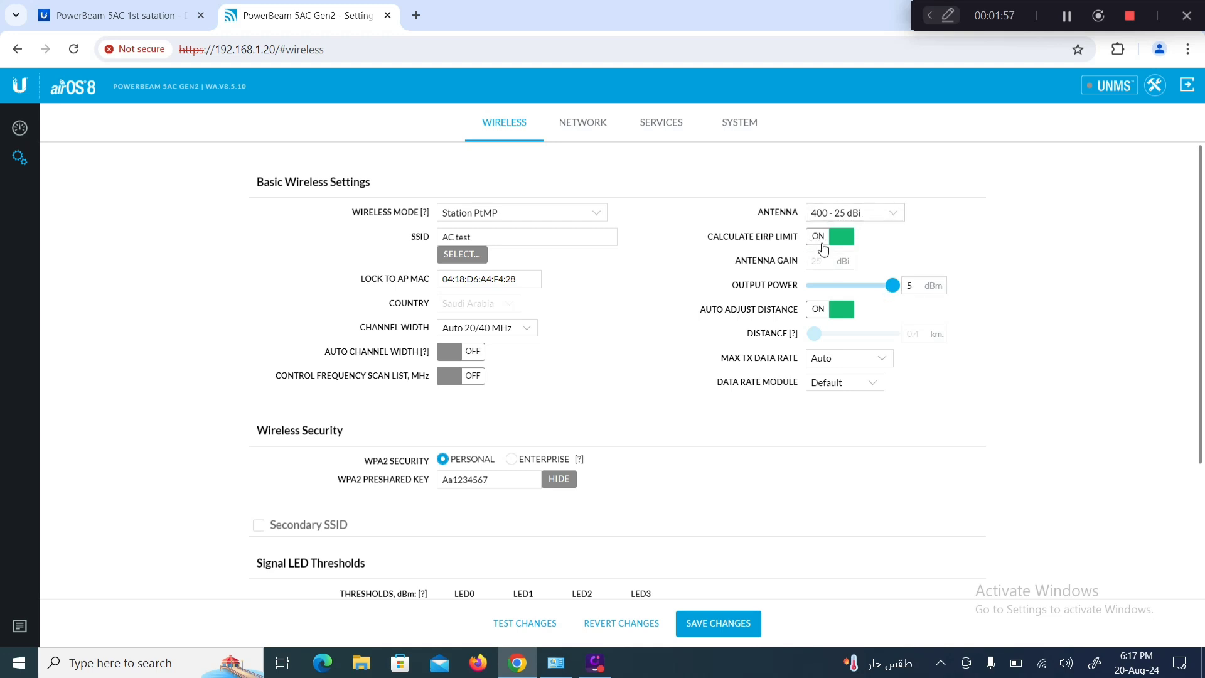
# Step: Turn off the EIRP limit and auto distance, and set output power to 24 dBm and distance to 22.5 km
pyautogui.click(834, 238)
pyautogui.moveTo(841, 293); pyautogui.dragTo(894, 289)
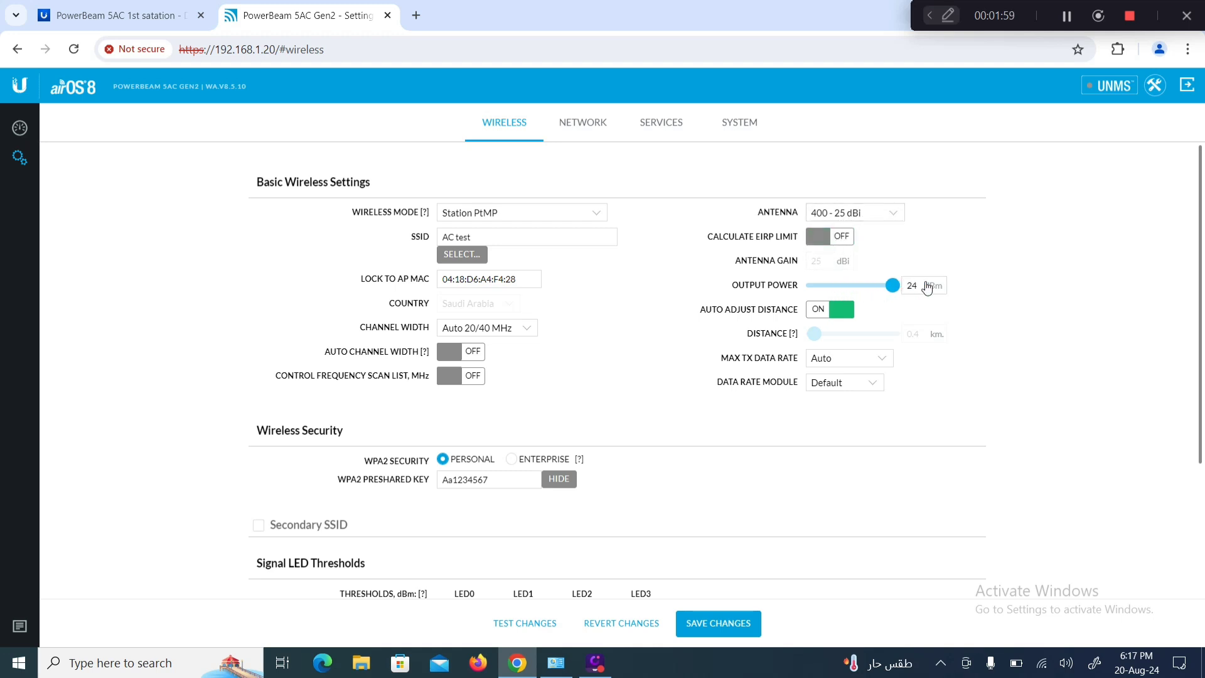
pyautogui.click(818, 316)
pyautogui.moveTo(814, 334); pyautogui.dragTo(935, 327)
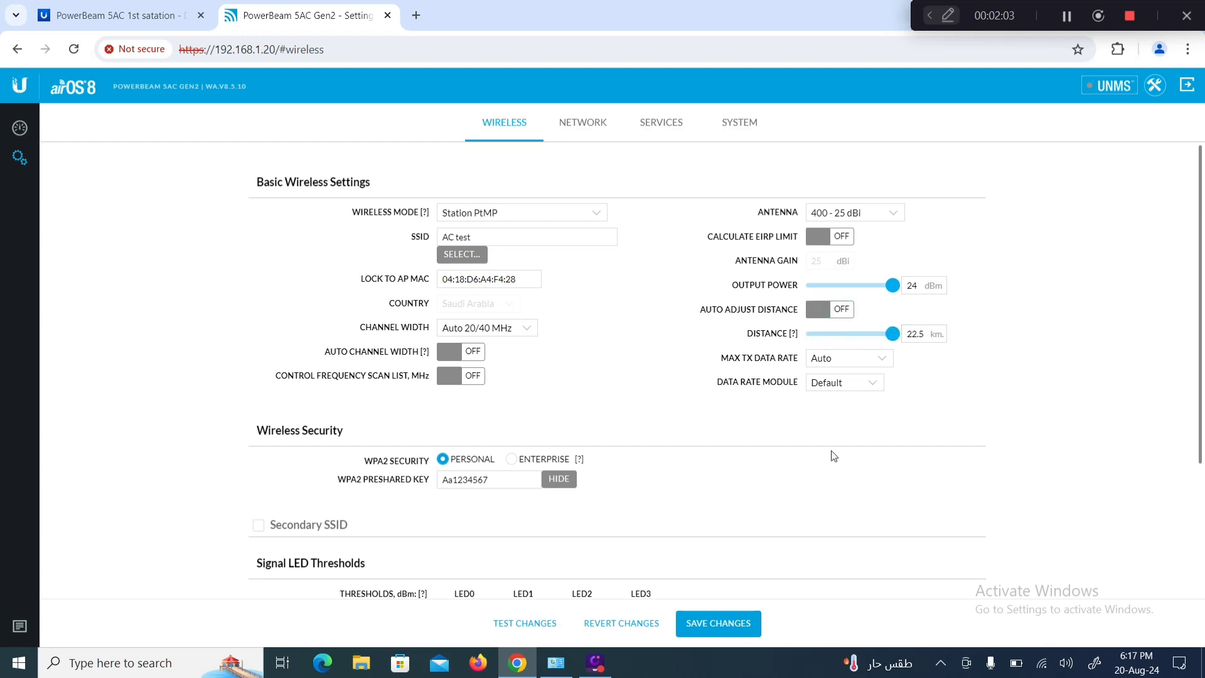
# Step: Change the management IP address on the Network tab to 192.168.1.70
pyautogui.click(564, 132)
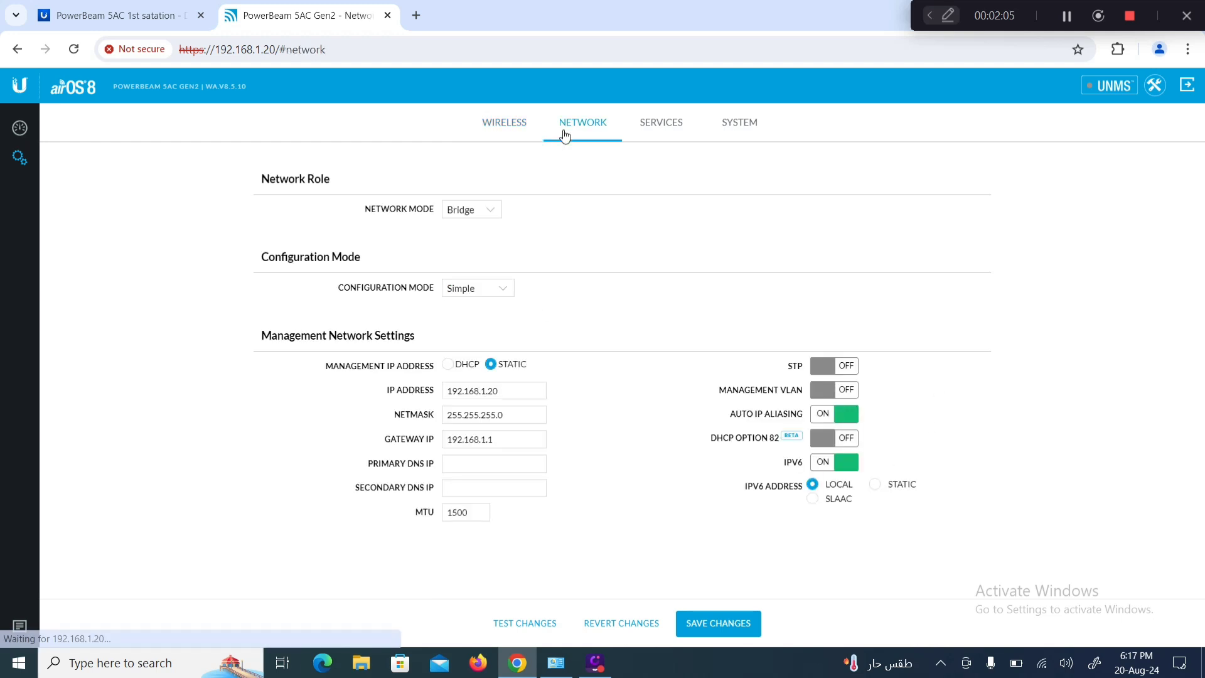
pyautogui.click(508, 391)
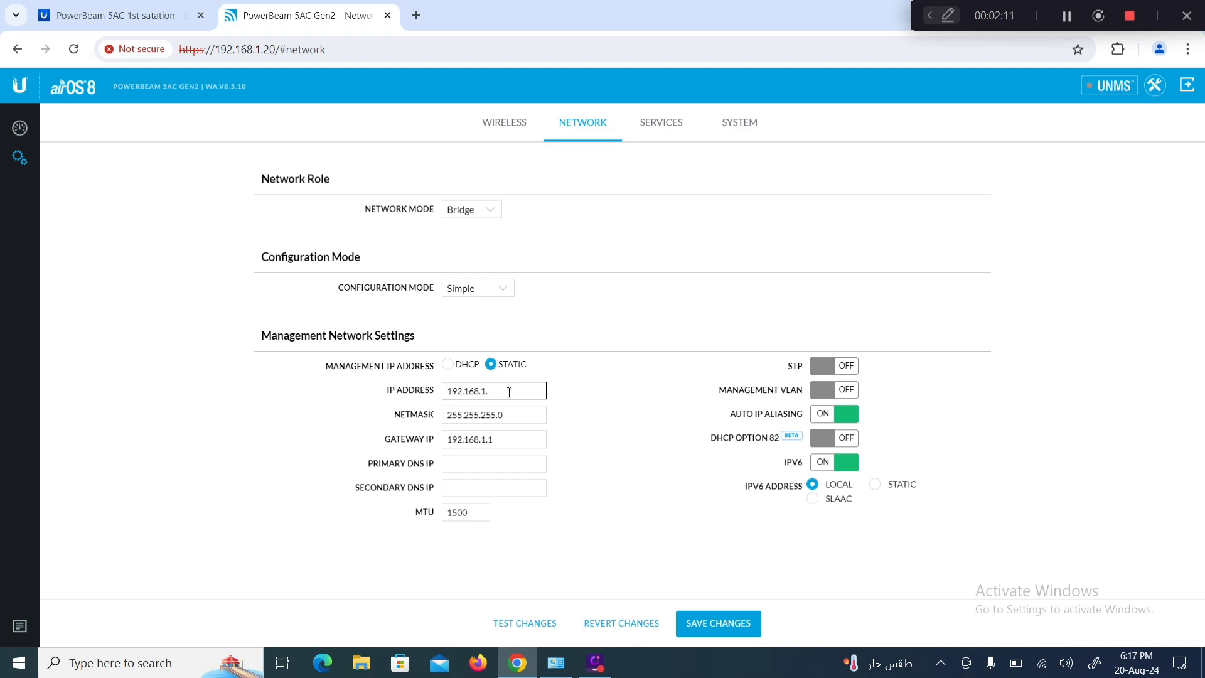
pyautogui.write('.70')
pyautogui.click(670, 125)
# Step: Rename the device to 'PowerBeam 5AC Gen2 2nd station', dismiss the radio warning, and save all changes
pyautogui.click(741, 124)
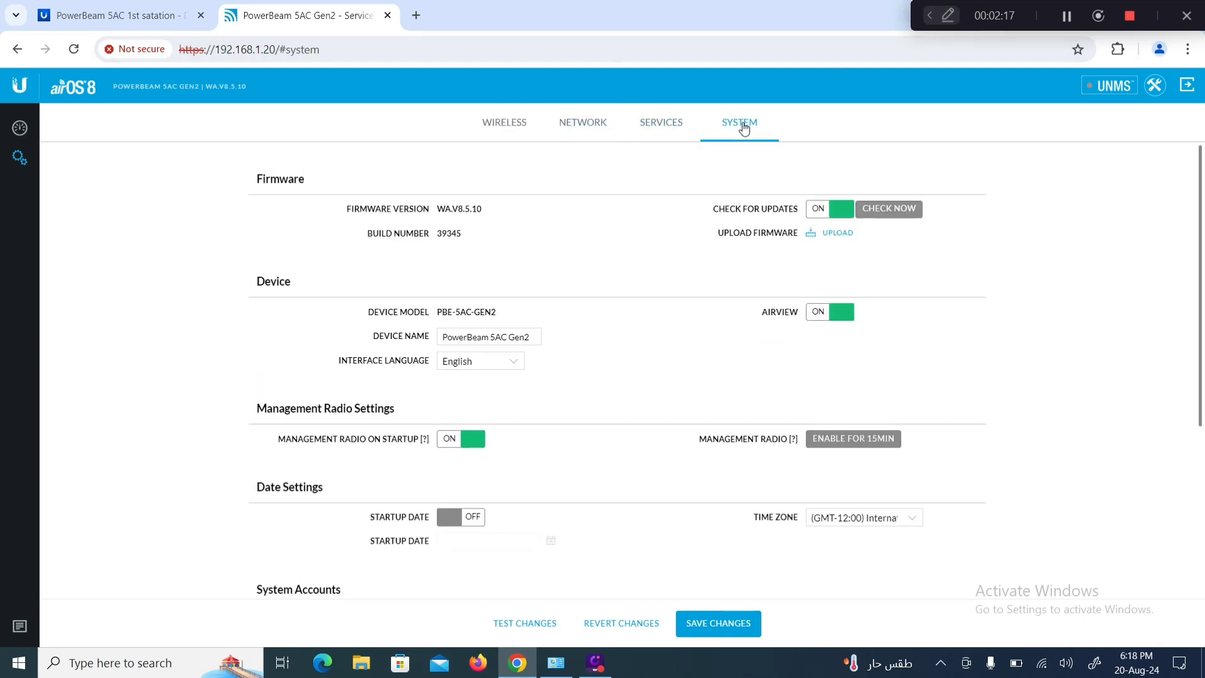
pyautogui.click(530, 337)
pyautogui.write('2nd stat')
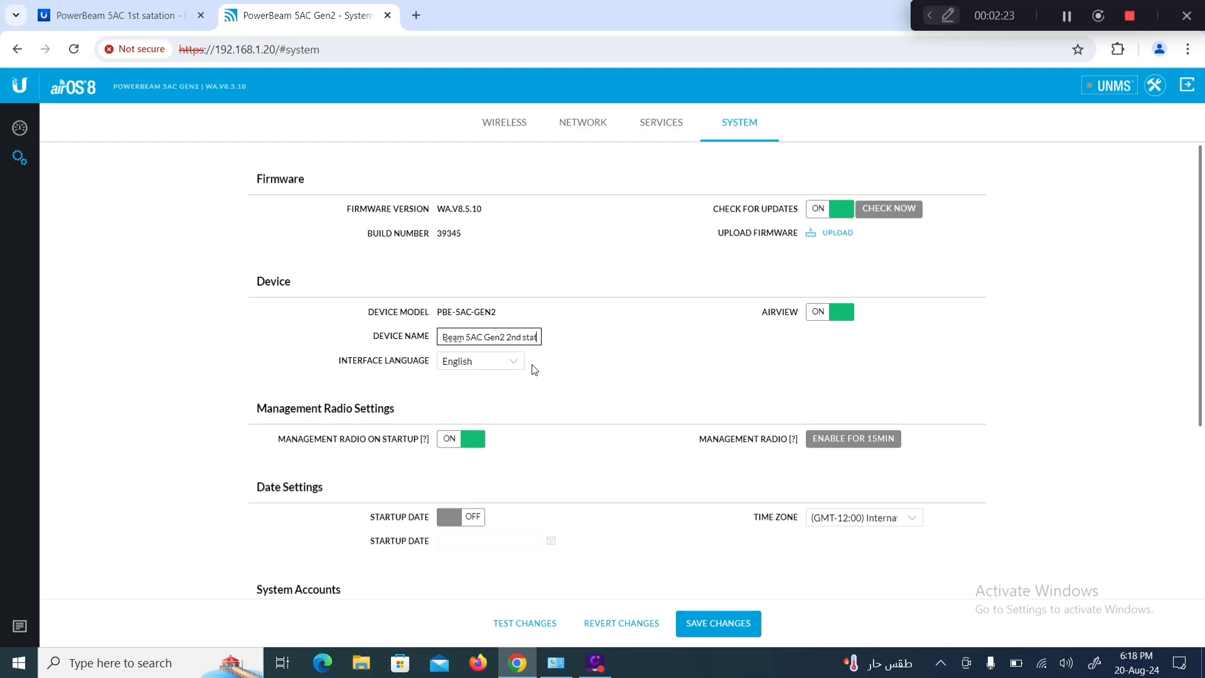
pyautogui.write('ion')
pyautogui.click(714, 624)
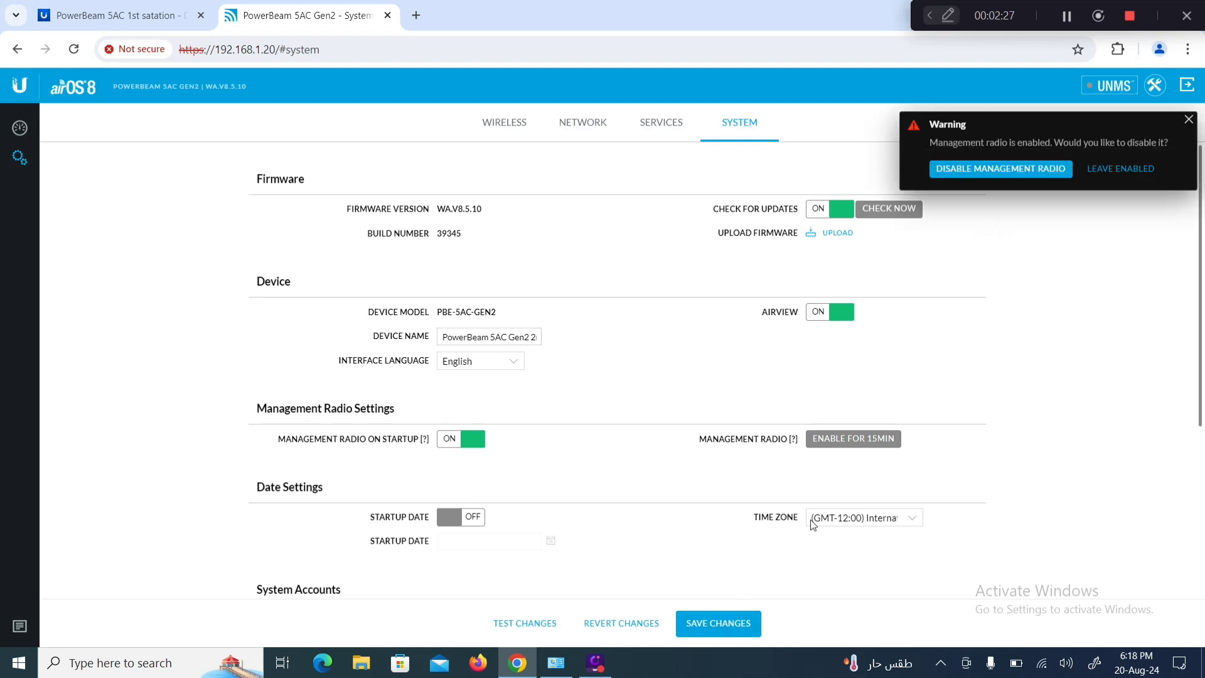
pyautogui.click(1187, 120)
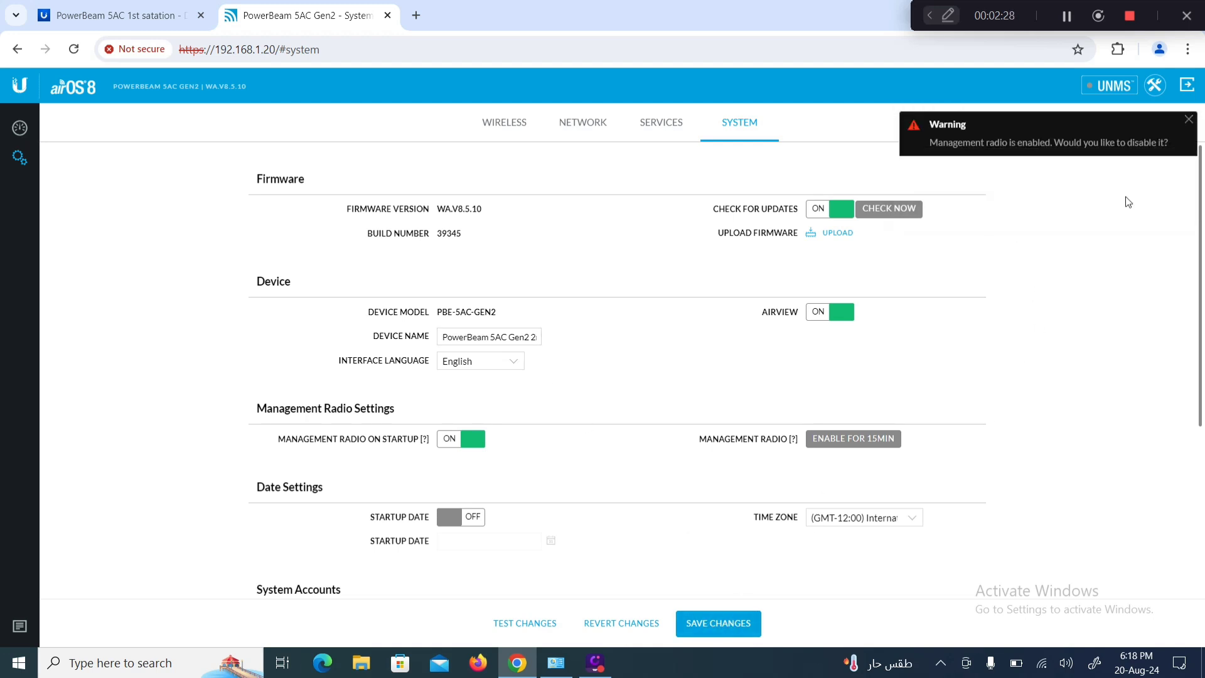
pyautogui.click(684, 623)
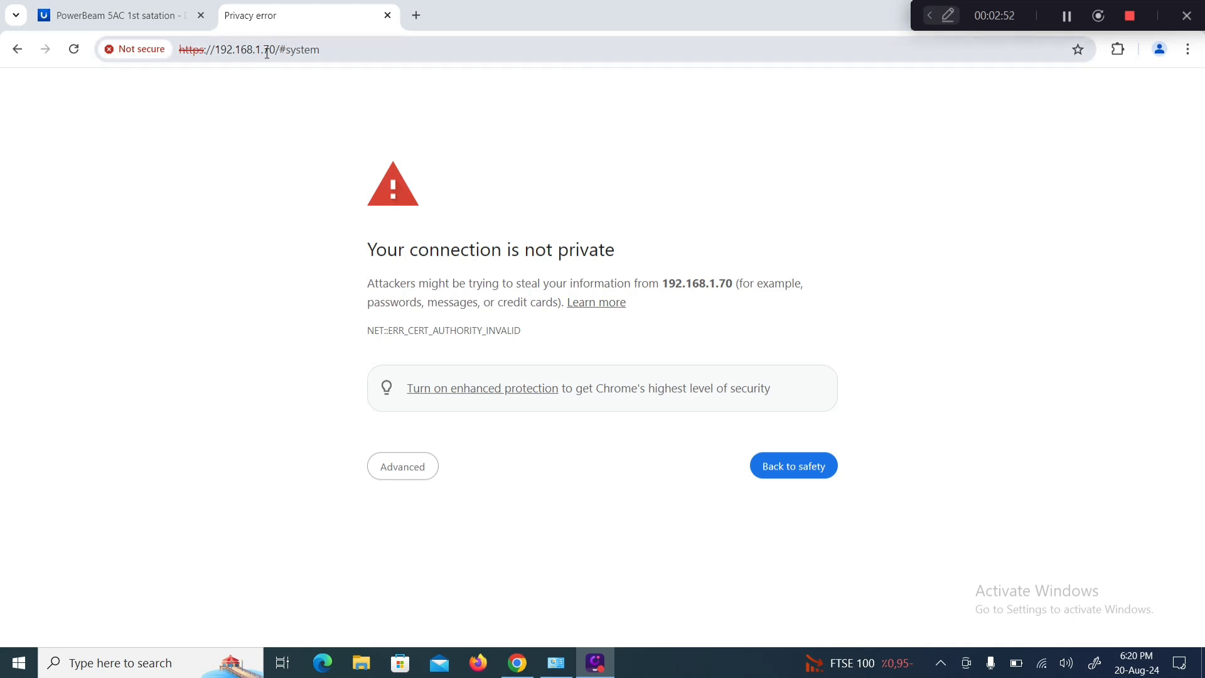
# Step: Bypass the certificate warning, log in as admin at 192.168.1.70, and check the Dashboard link
pyautogui.click(404, 465)
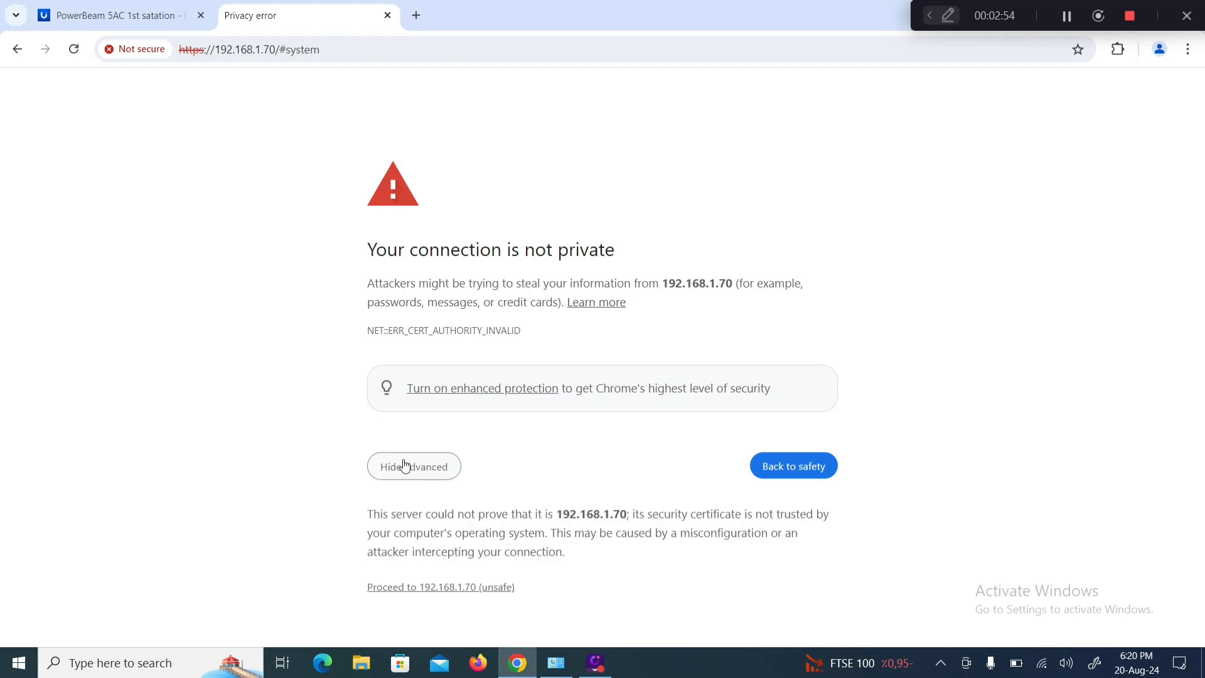
pyautogui.click(403, 590)
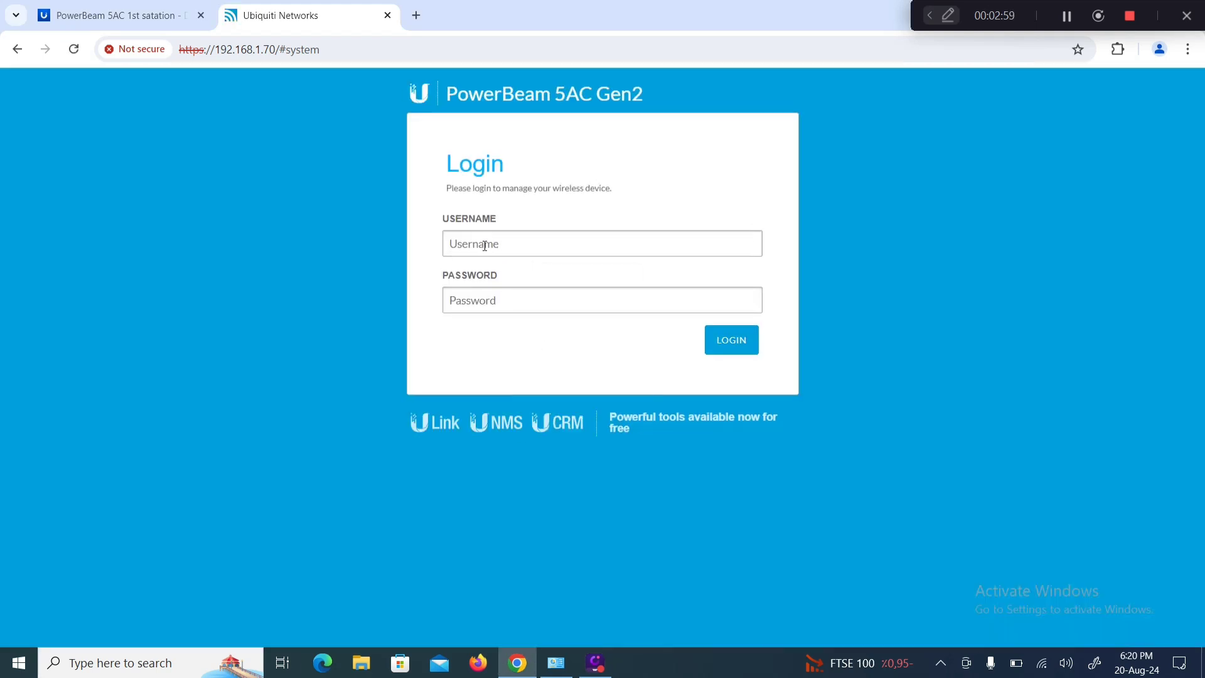
pyautogui.click(484, 245)
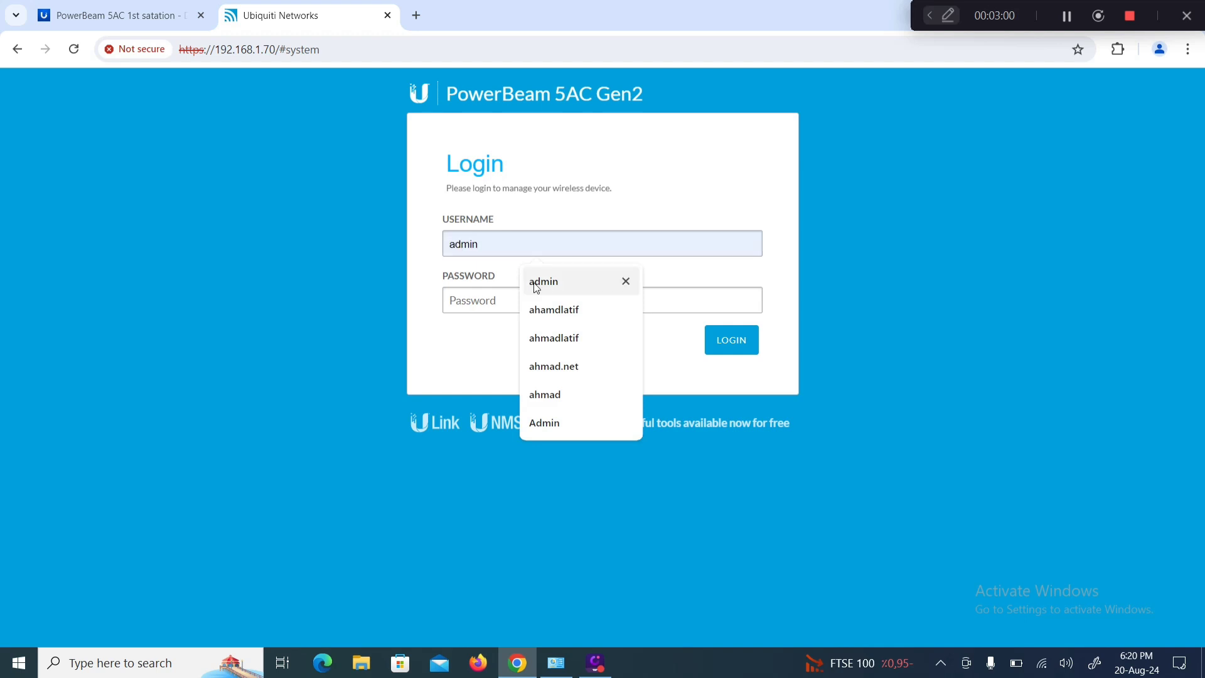
pyautogui.click(521, 281)
pyautogui.click(506, 304)
pyautogui.write('ubnt')
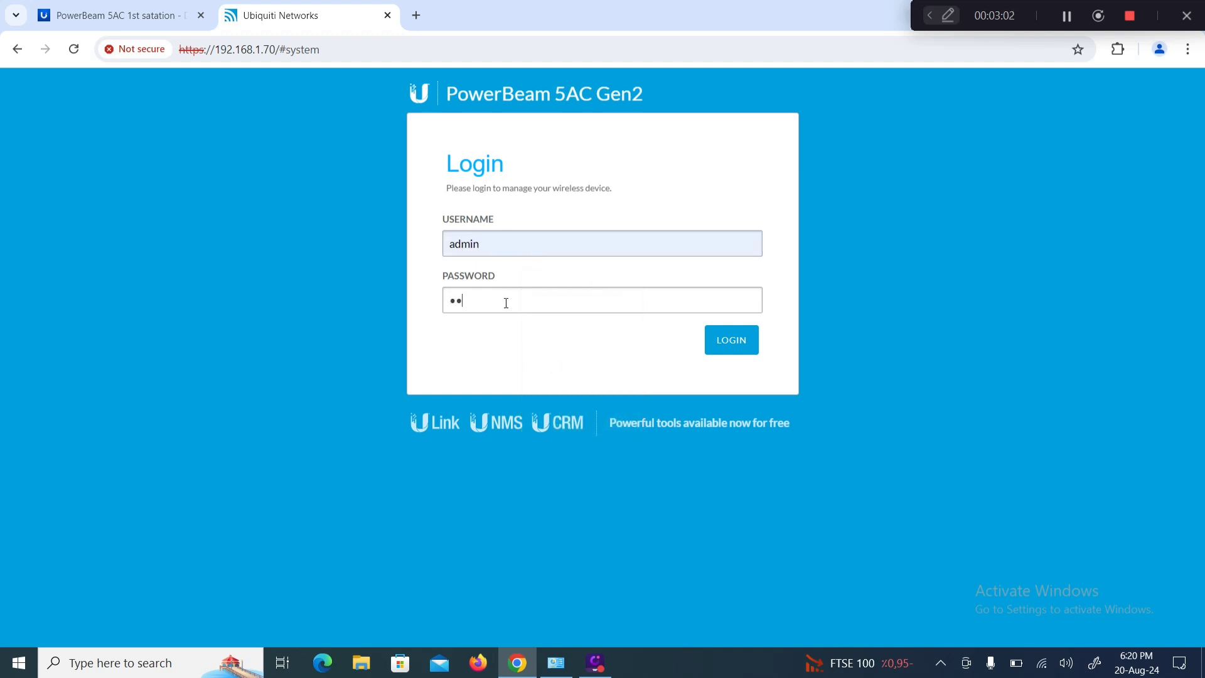
pyautogui.write('*****')
pyautogui.press('Return')
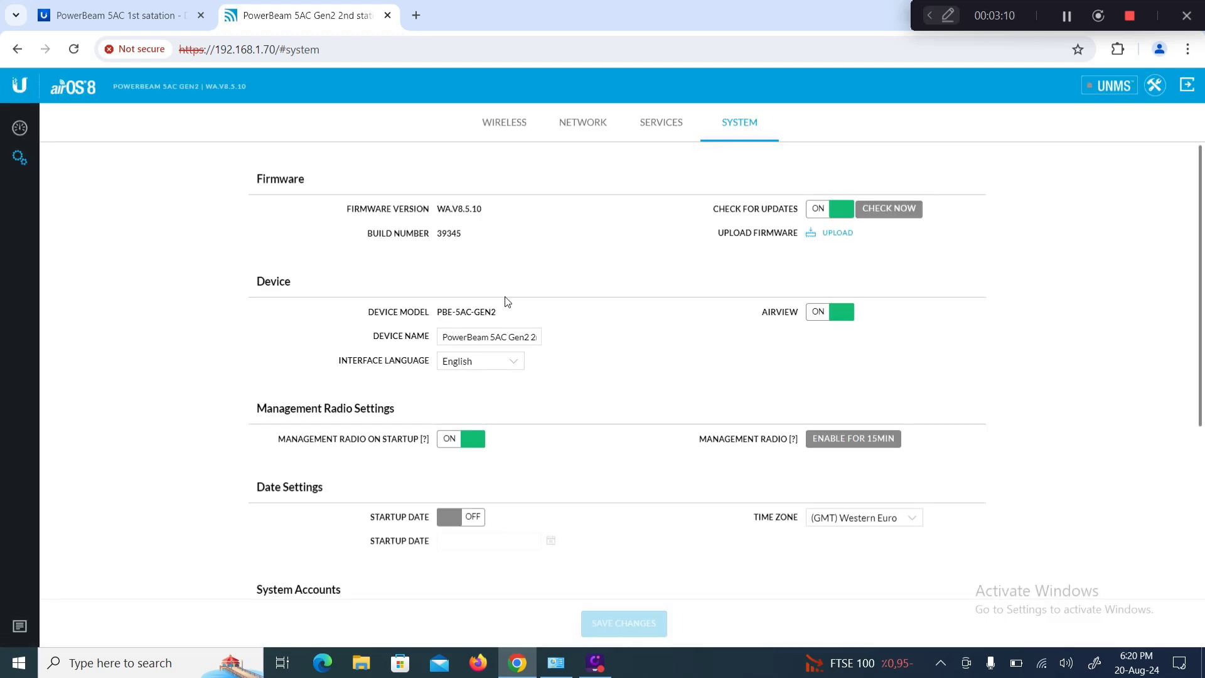
pyautogui.click(21, 132)
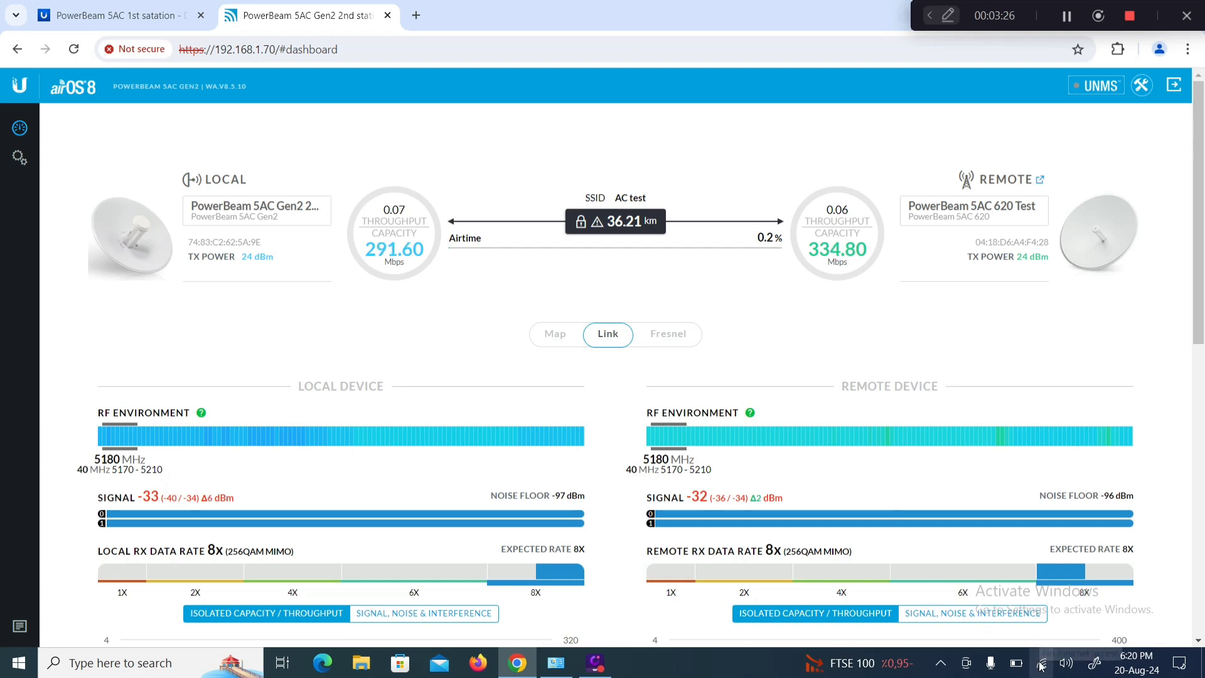
# Step: Open a new browser tab and load google.com to test internet access
pyautogui.click(417, 15)
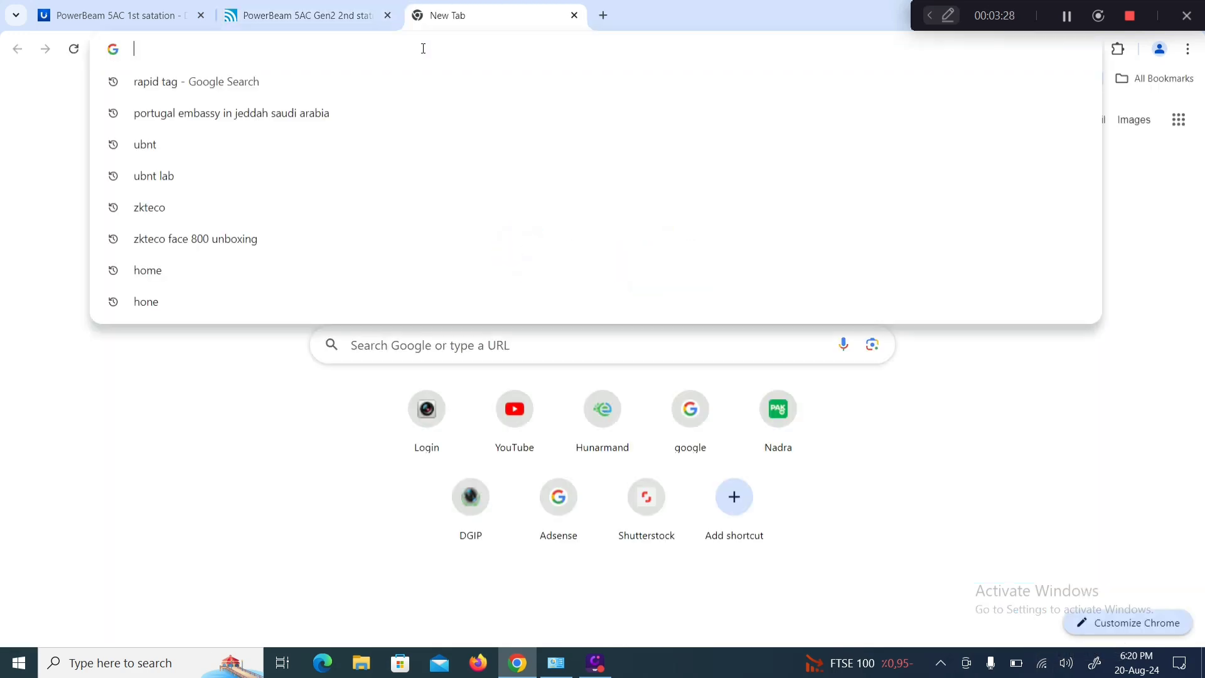
pyautogui.write('test')
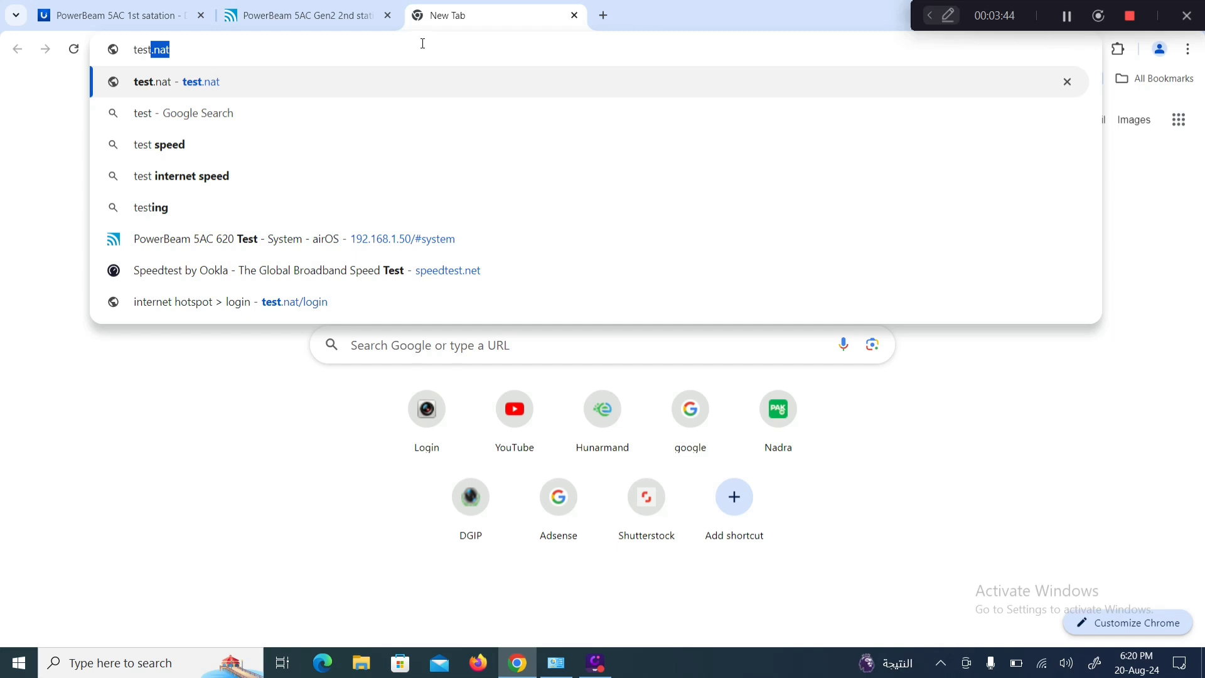
pyautogui.hotkey('ctrl', 'a')
pyautogui.write('google')
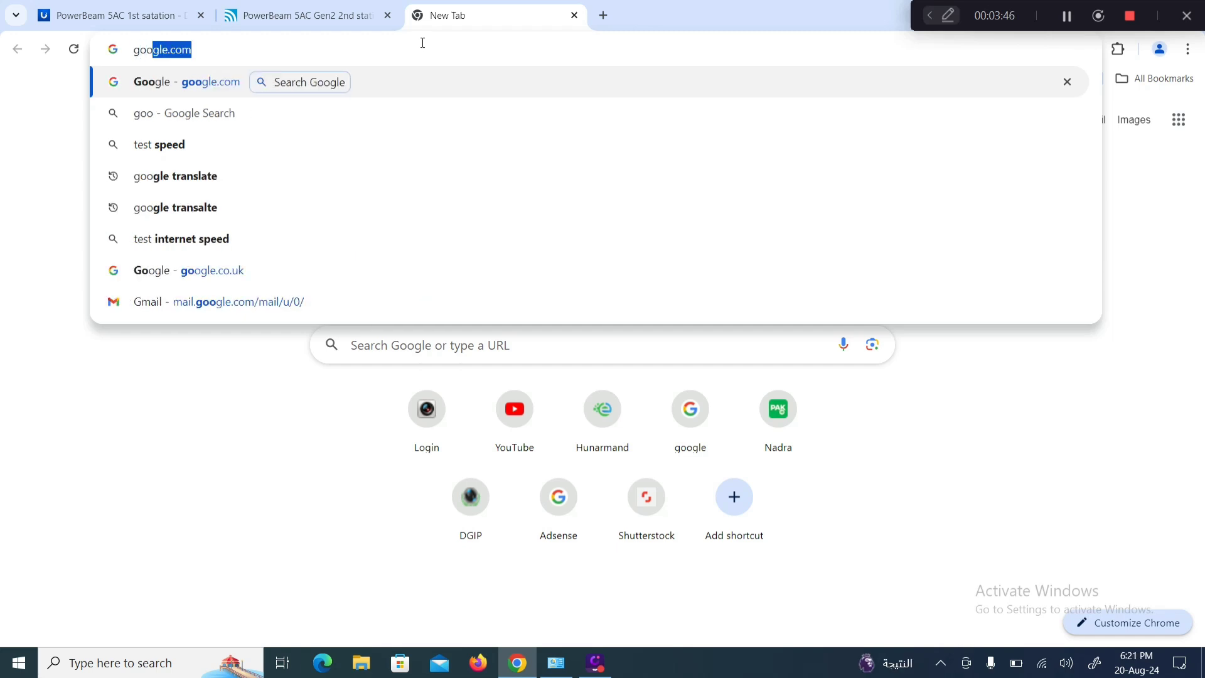
pyautogui.press('Return')
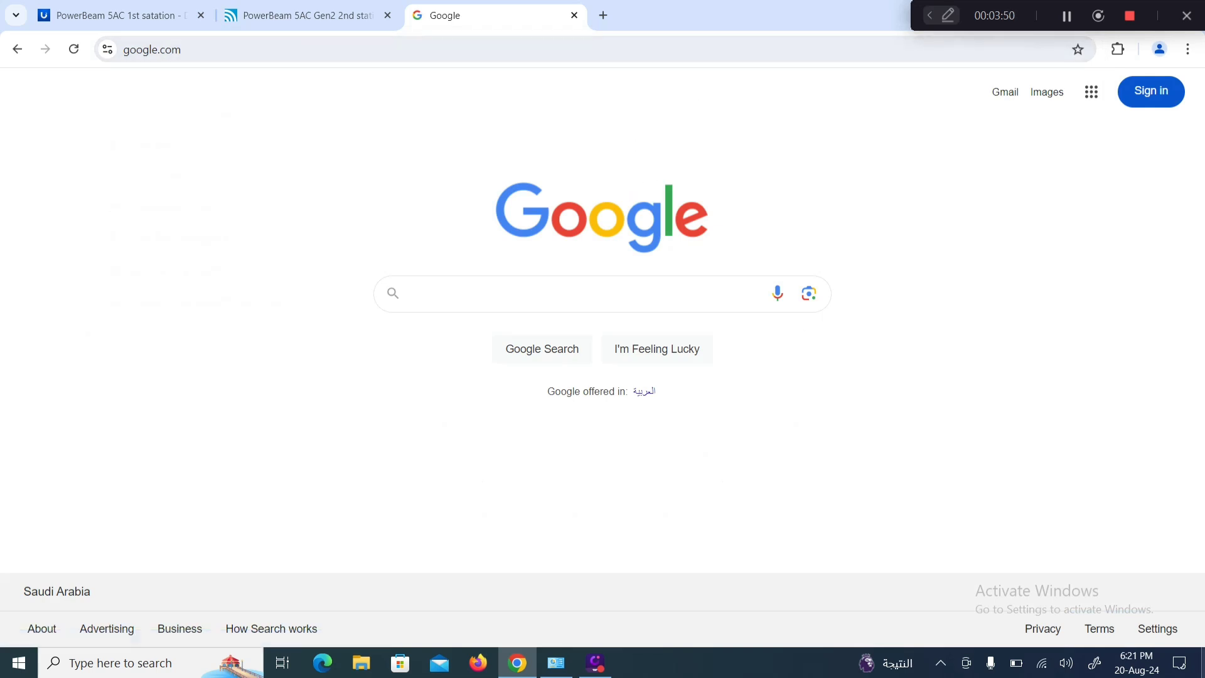
# Step: Turn off the laptop's Wi-Fi and reload the Google page
pyautogui.click(1041, 663)
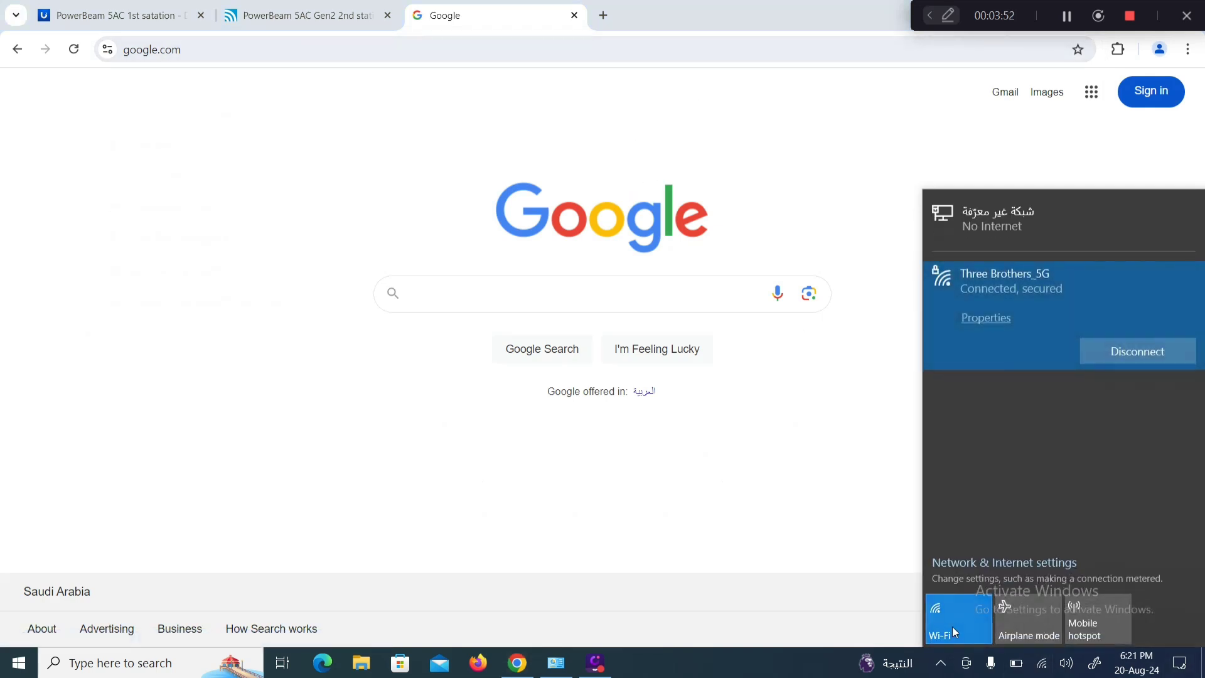
pyautogui.click(954, 626)
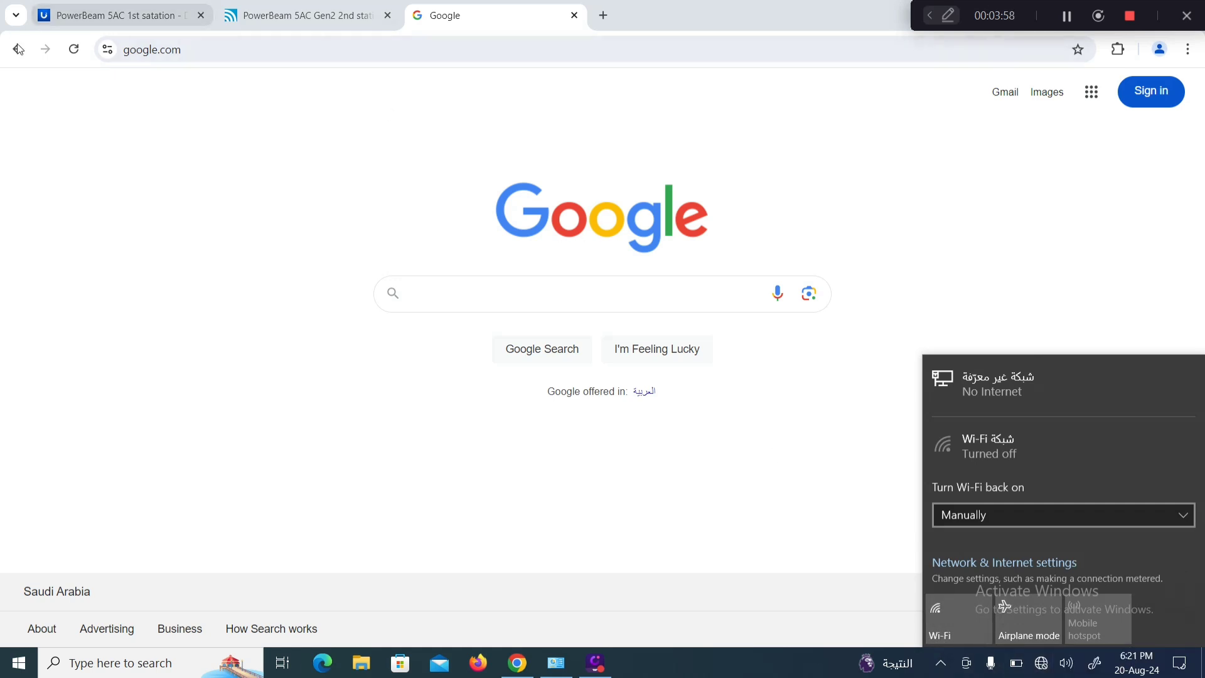
pyautogui.click(73, 48)
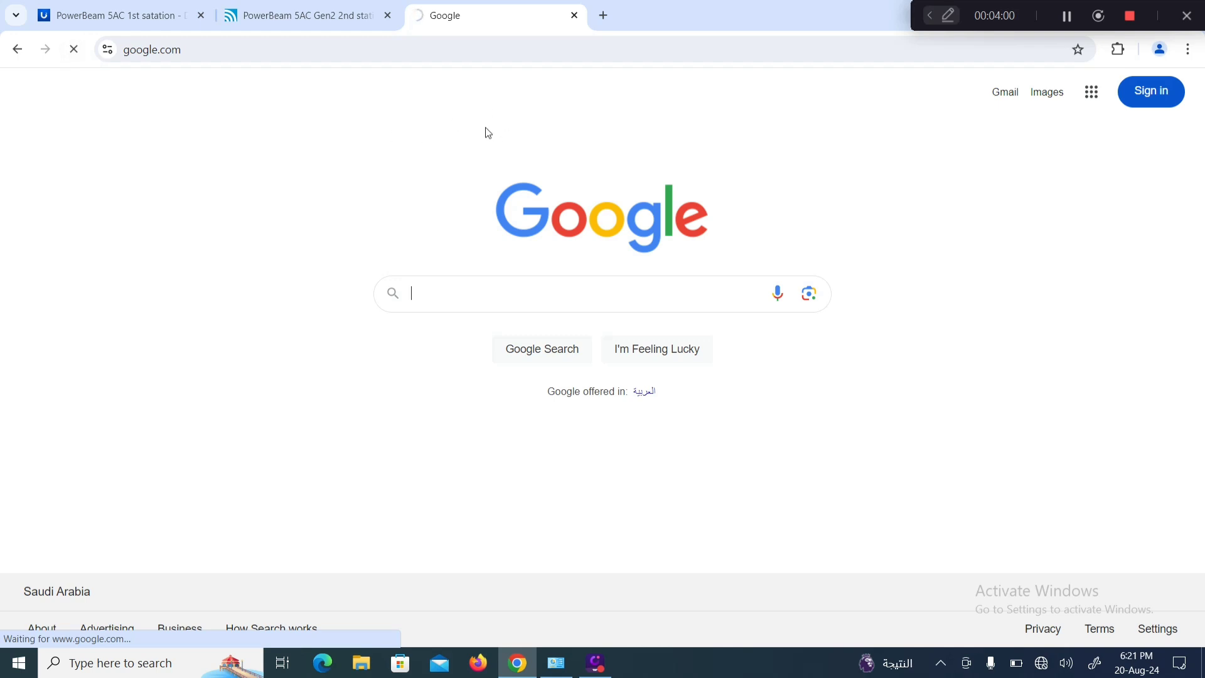
pyautogui.rightClick(1045, 654)
# Step: Open the Ethernet adapter's properties from Settings' network adapter options
pyautogui.click(1046, 643)
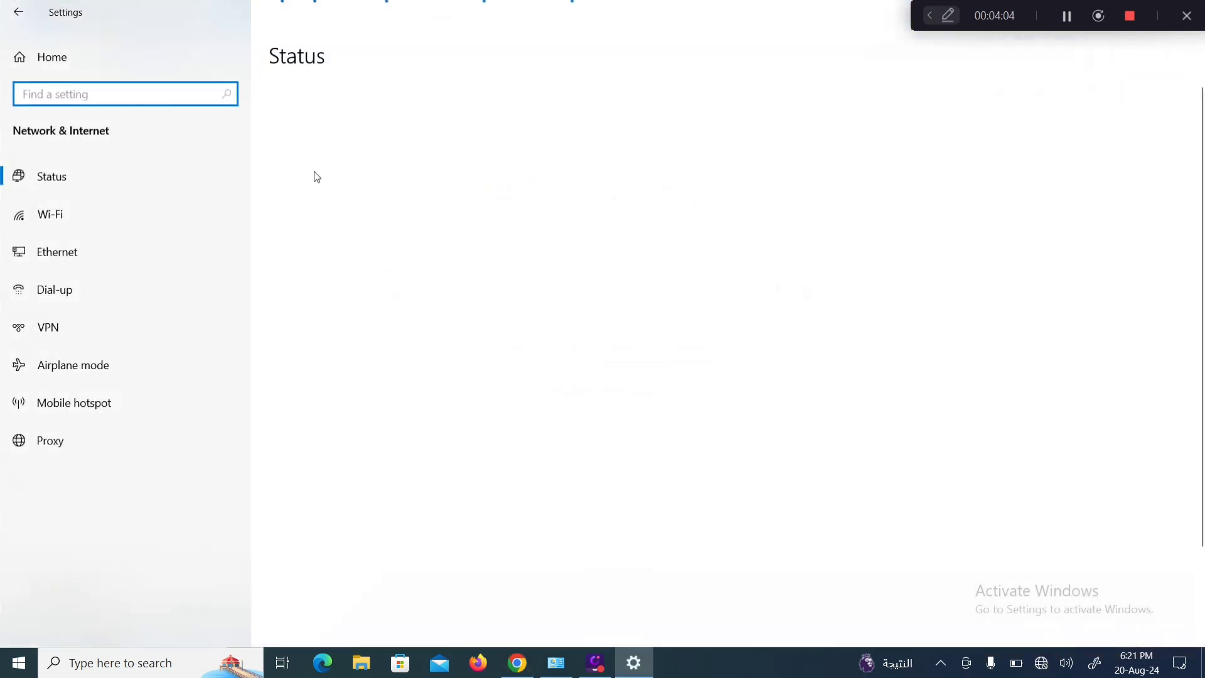
pyautogui.click(128, 251)
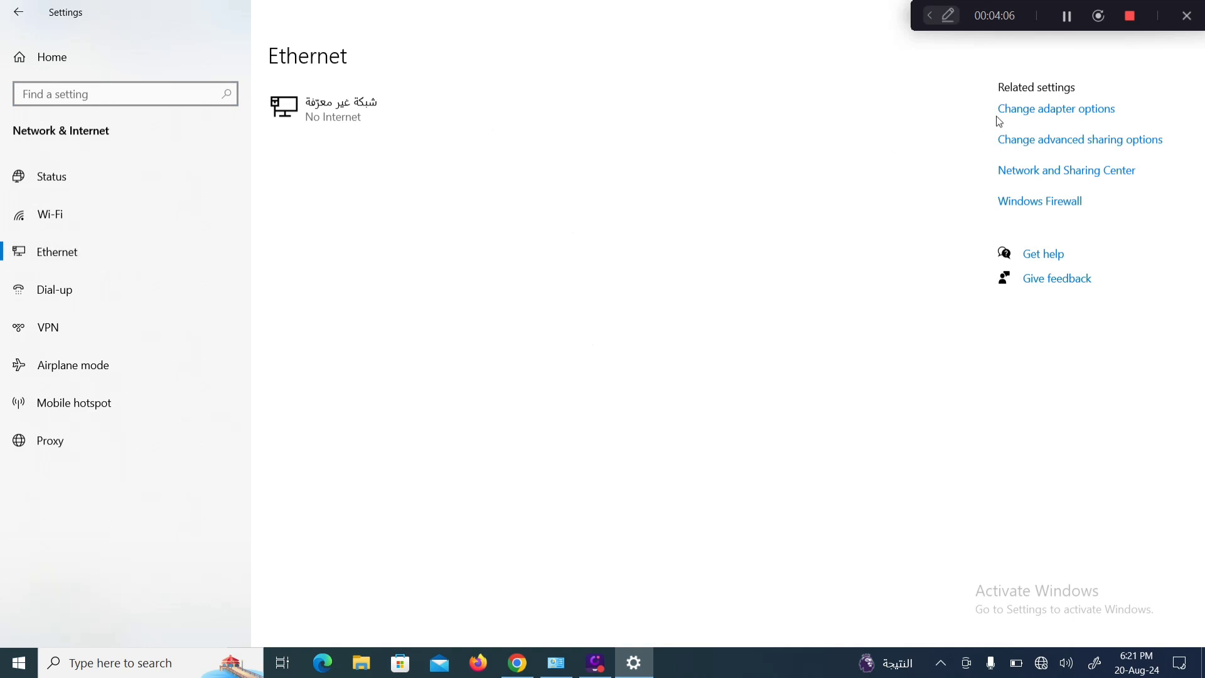
pyautogui.click(1011, 110)
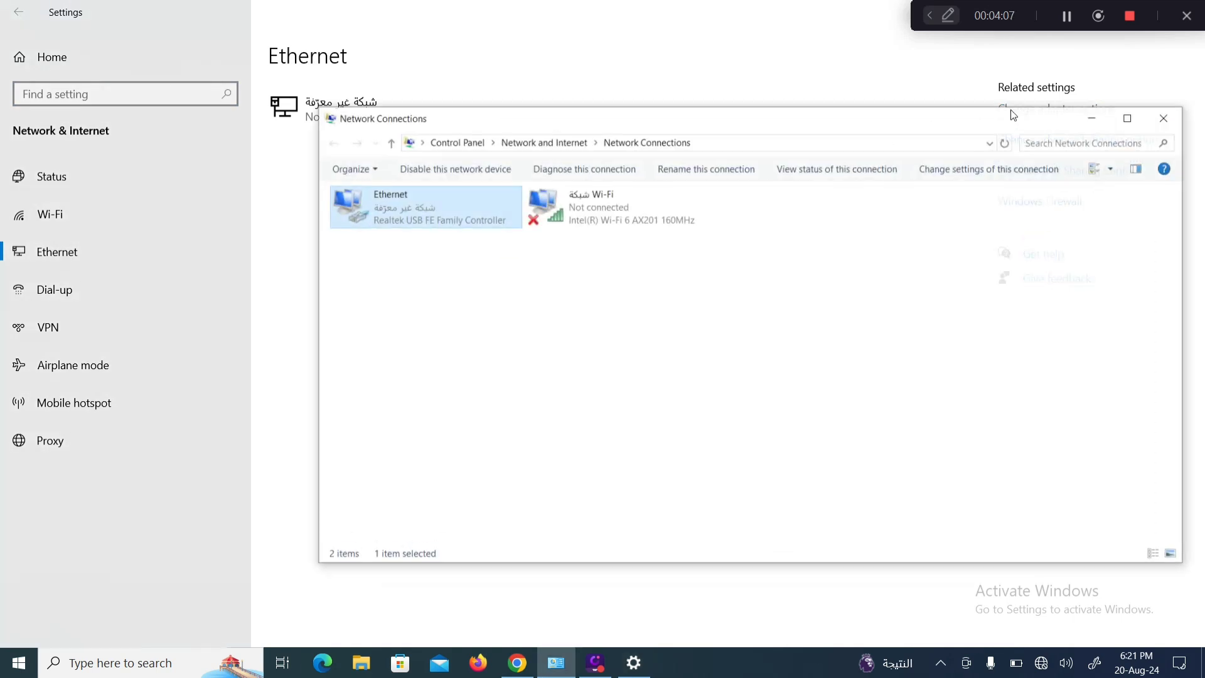
pyautogui.doubleClick(407, 188)
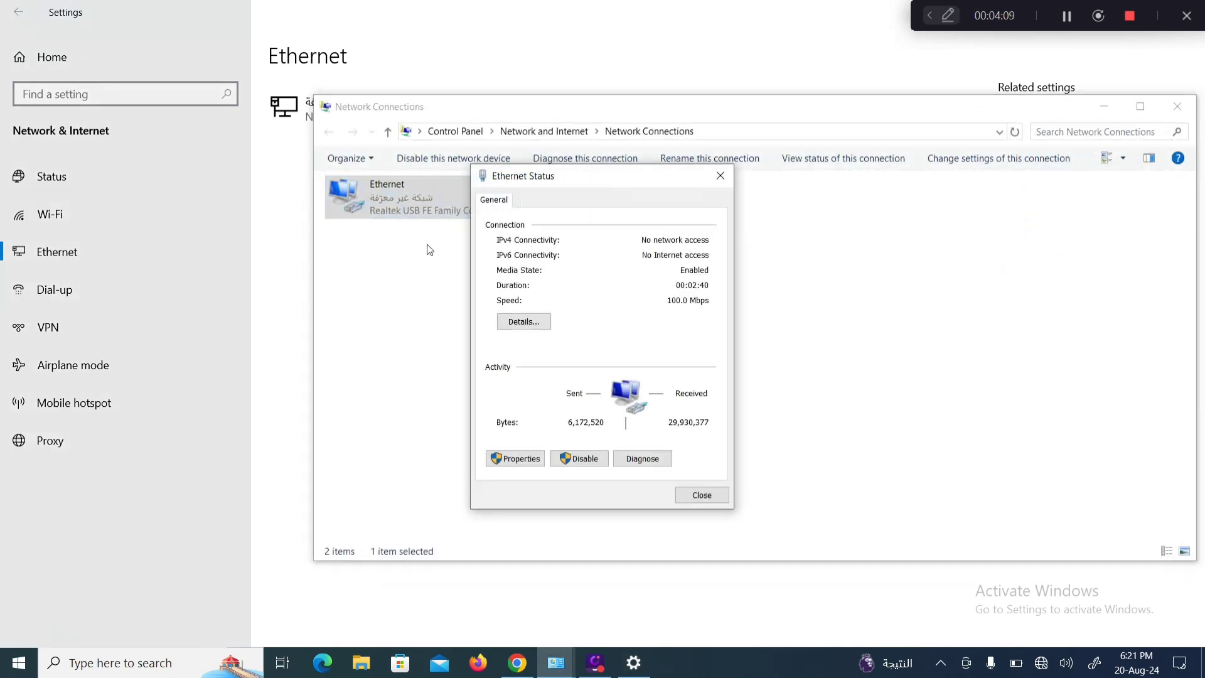
pyautogui.click(523, 460)
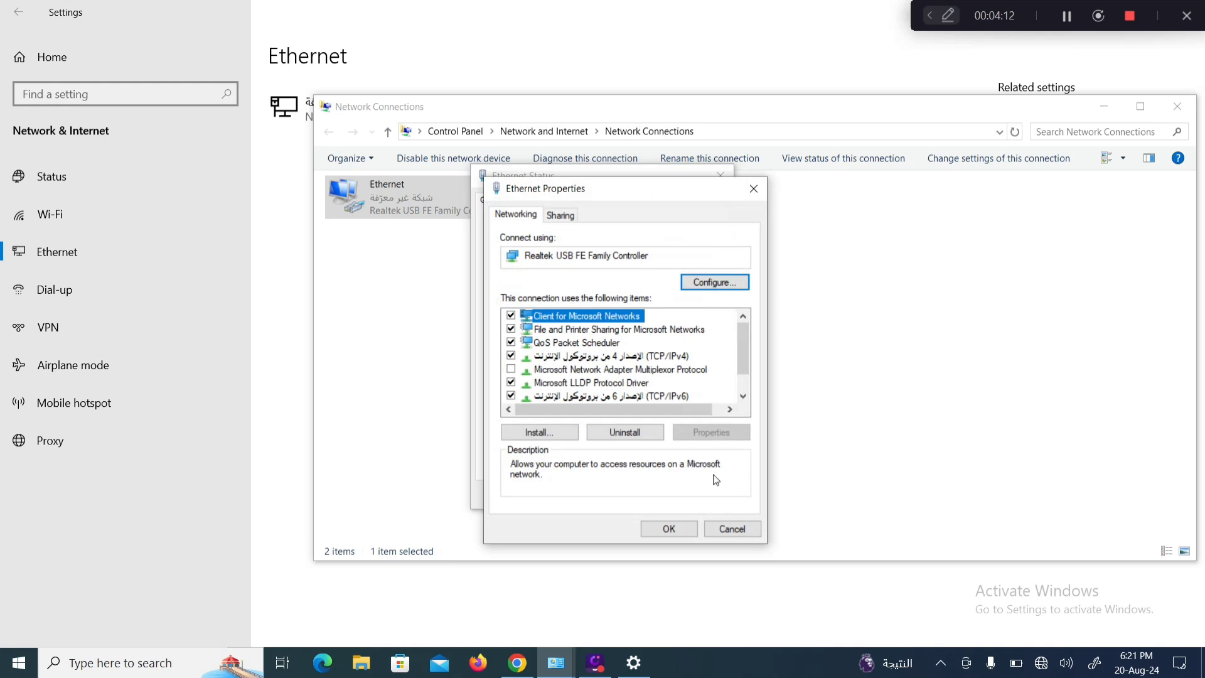
# Step: Set TCP/IPv4 to obtain both the IP address and DNS server addresses automatically
pyautogui.click(641, 355)
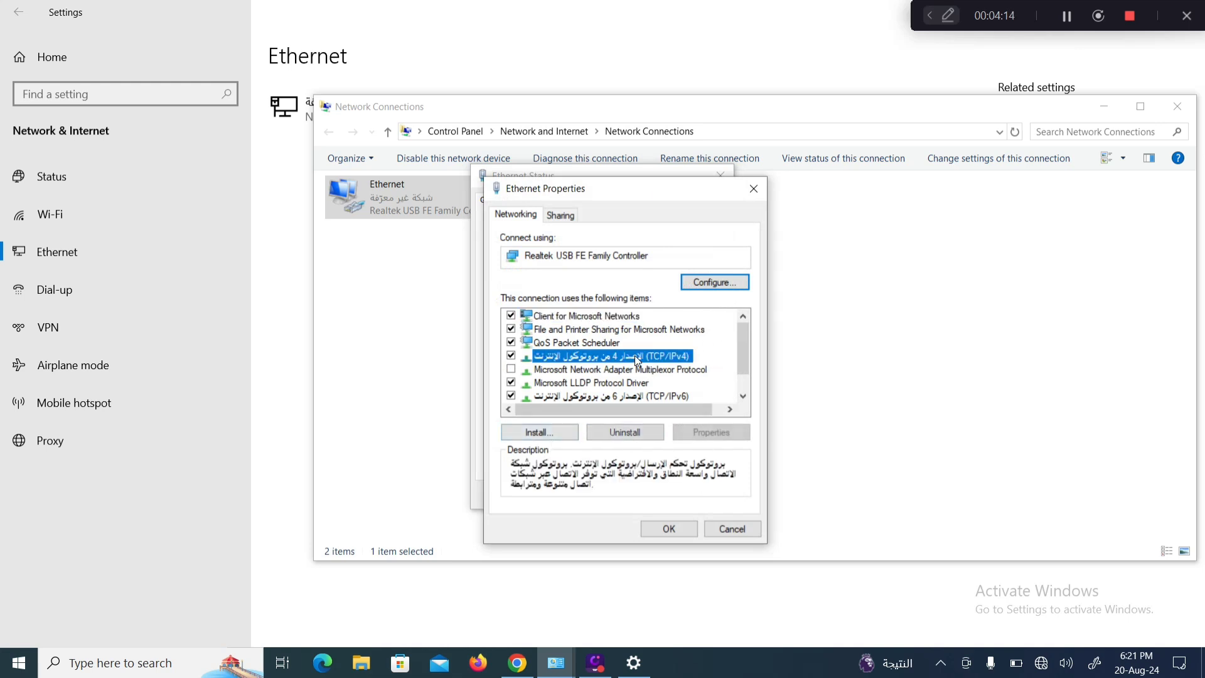
pyautogui.click(711, 433)
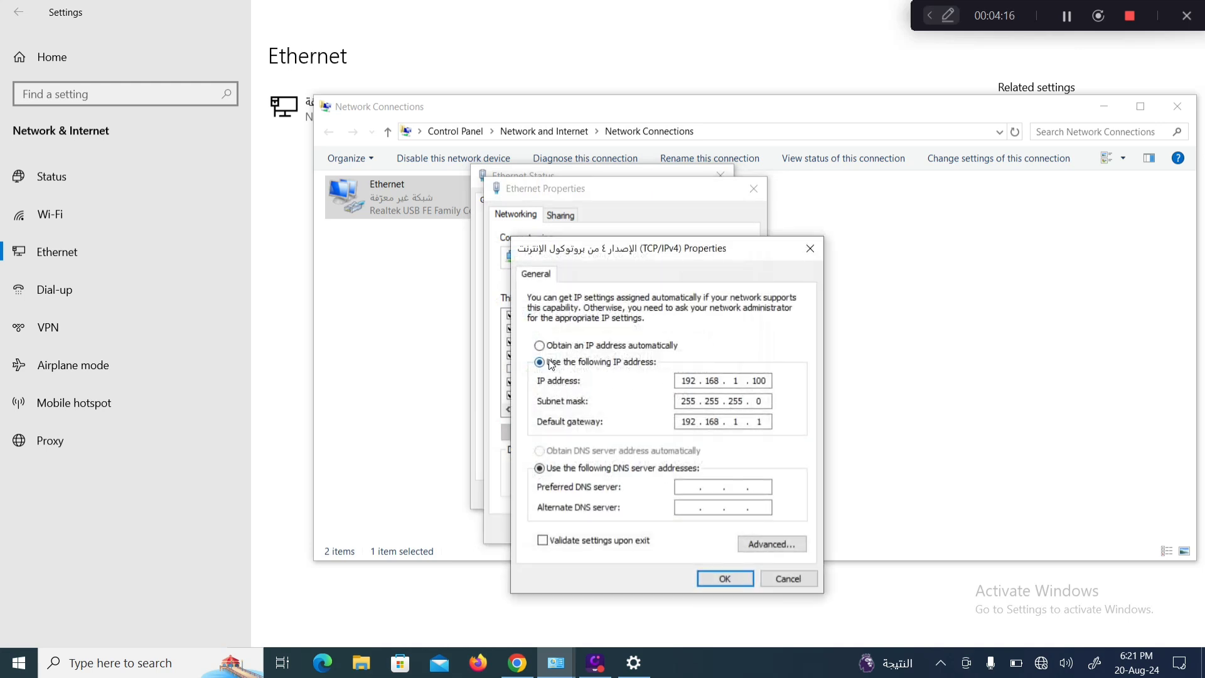
pyautogui.click(539, 346)
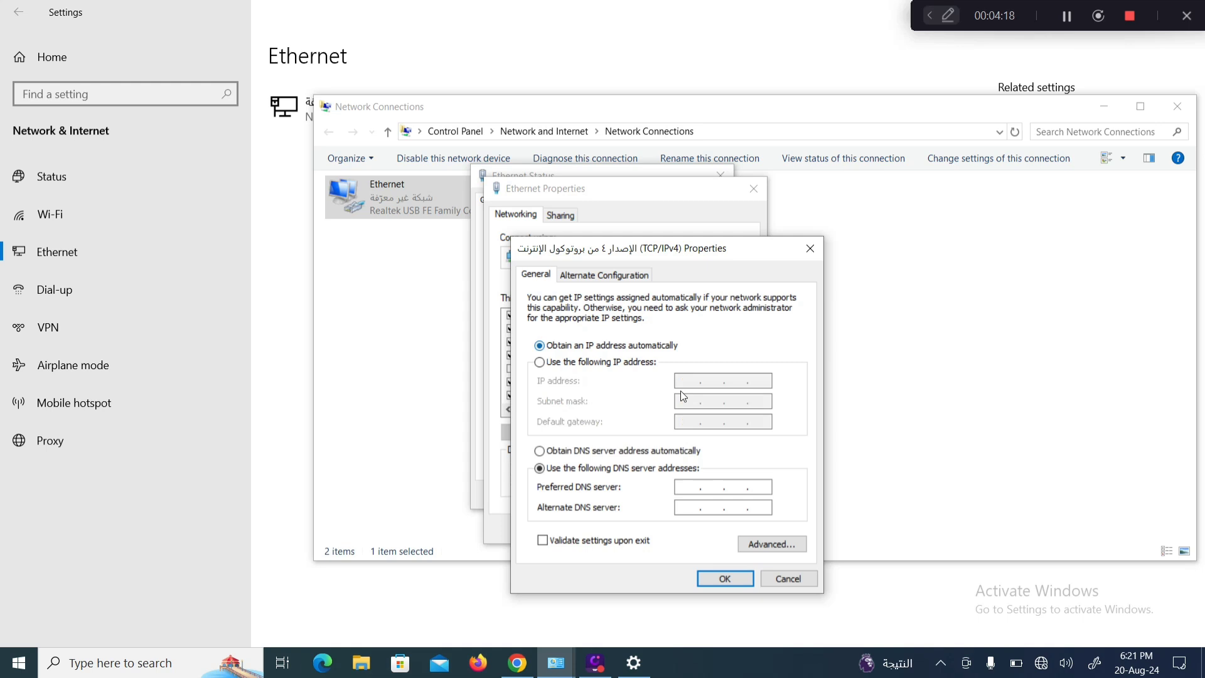
pyautogui.click(539, 452)
pyautogui.click(726, 578)
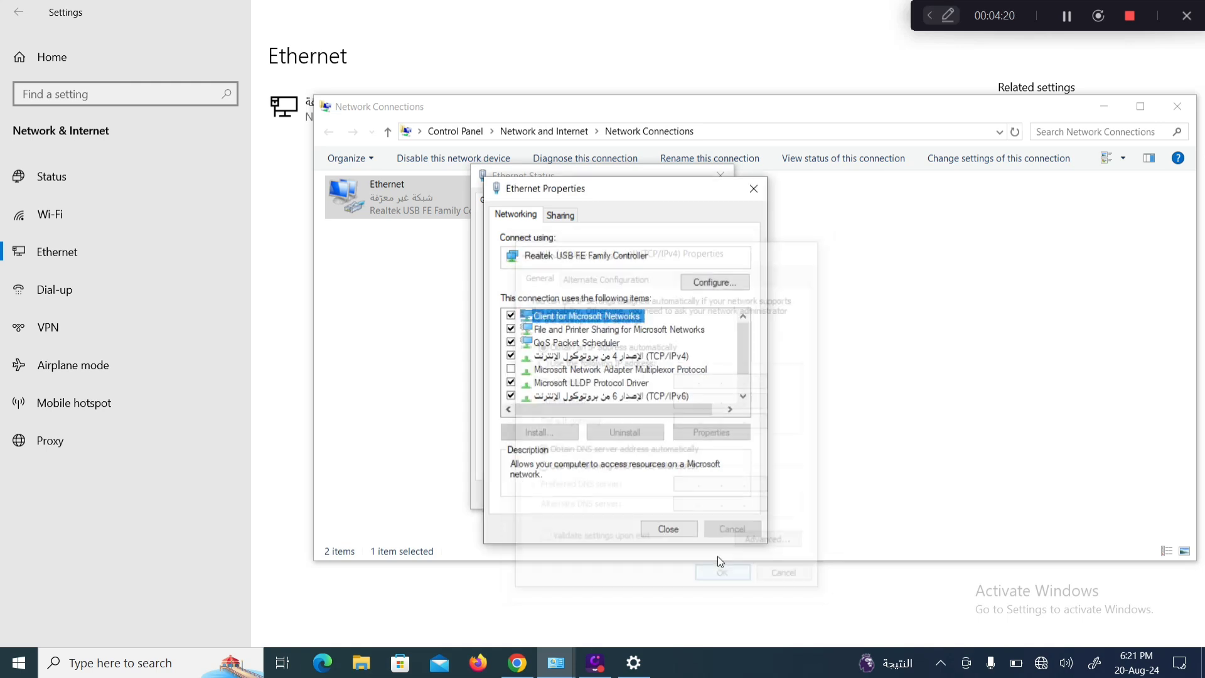
# Step: Close the Ethernet properties, Ethernet status and Network Connections windows
pyautogui.click(680, 530)
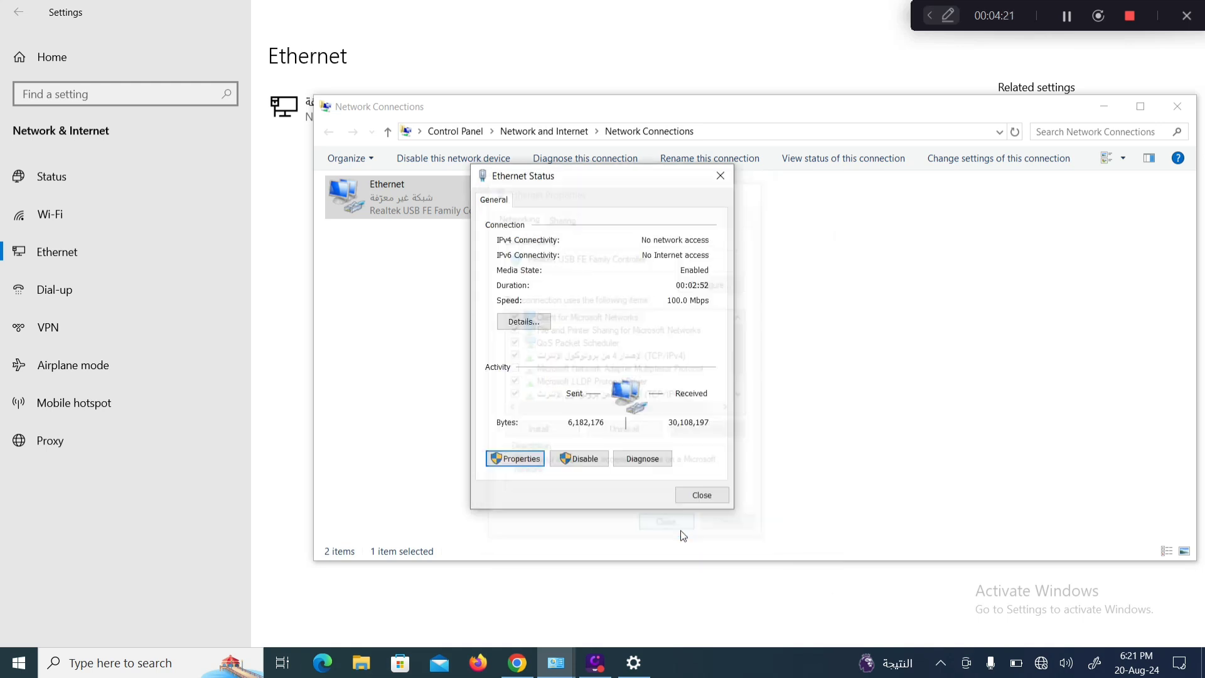
pyautogui.click(701, 495)
pyautogui.moveTo(1041, 670)
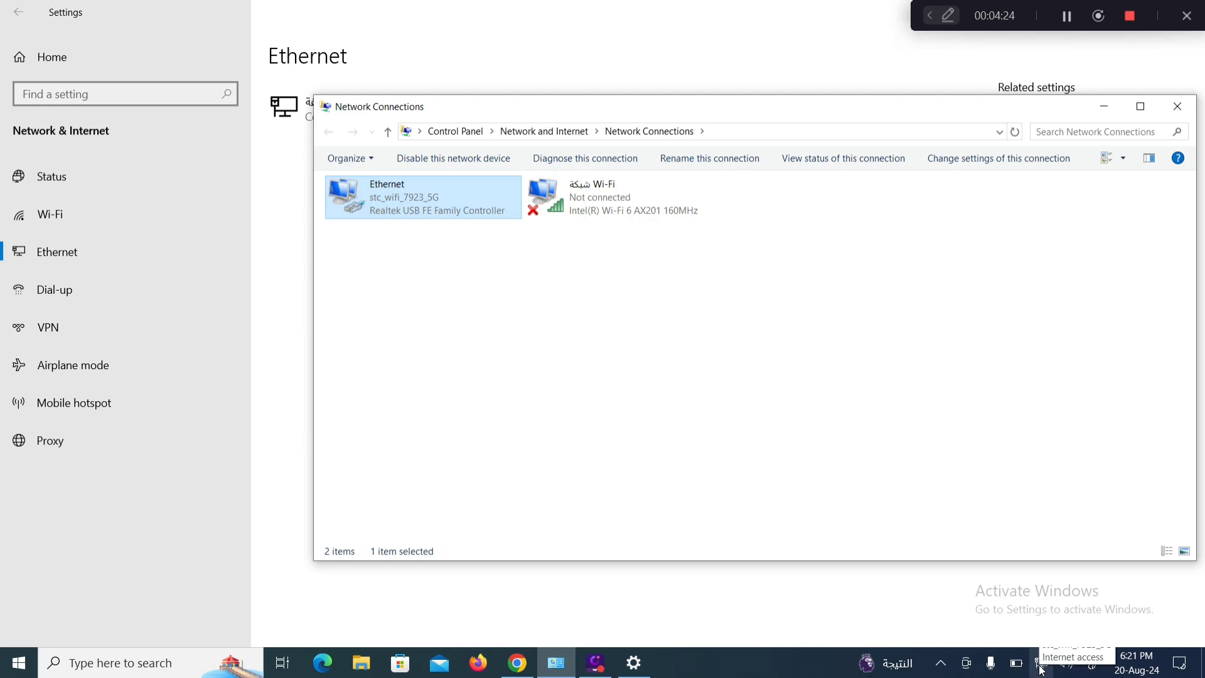
pyautogui.click(1177, 106)
pyautogui.moveTo(1036, 21); pyautogui.dragTo(860, 21)
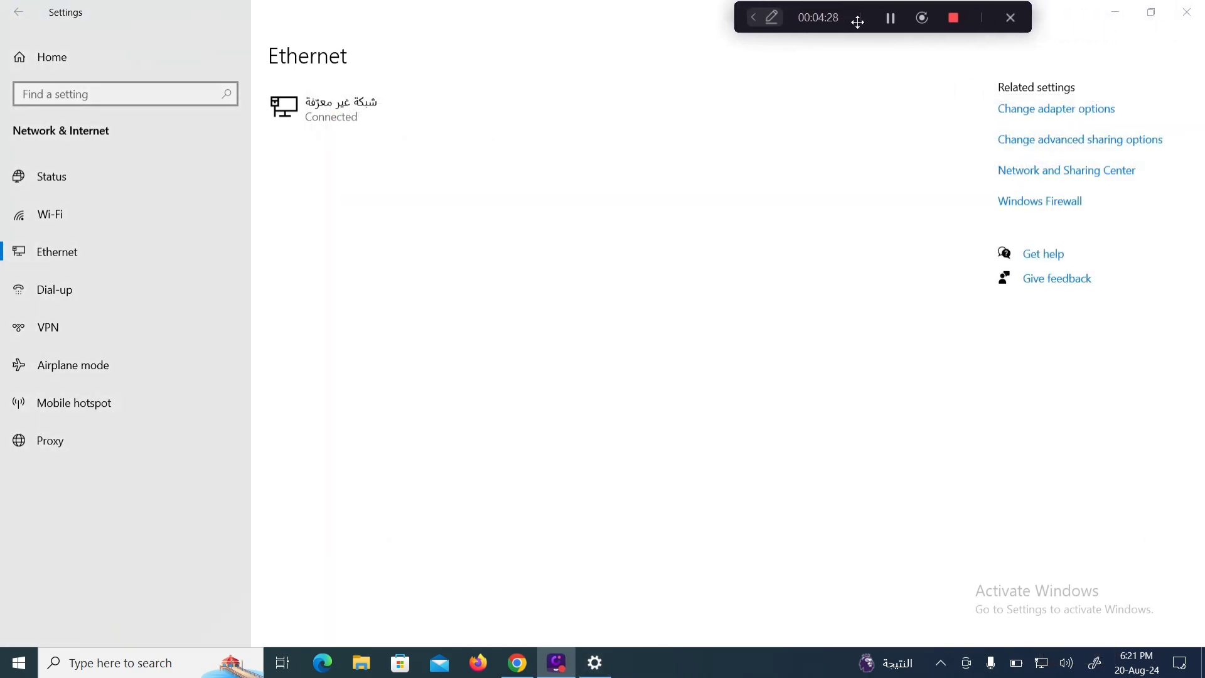
# Step: Close the network settings window and load a YouTube channel page in a new tab
pyautogui.click(1192, 20)
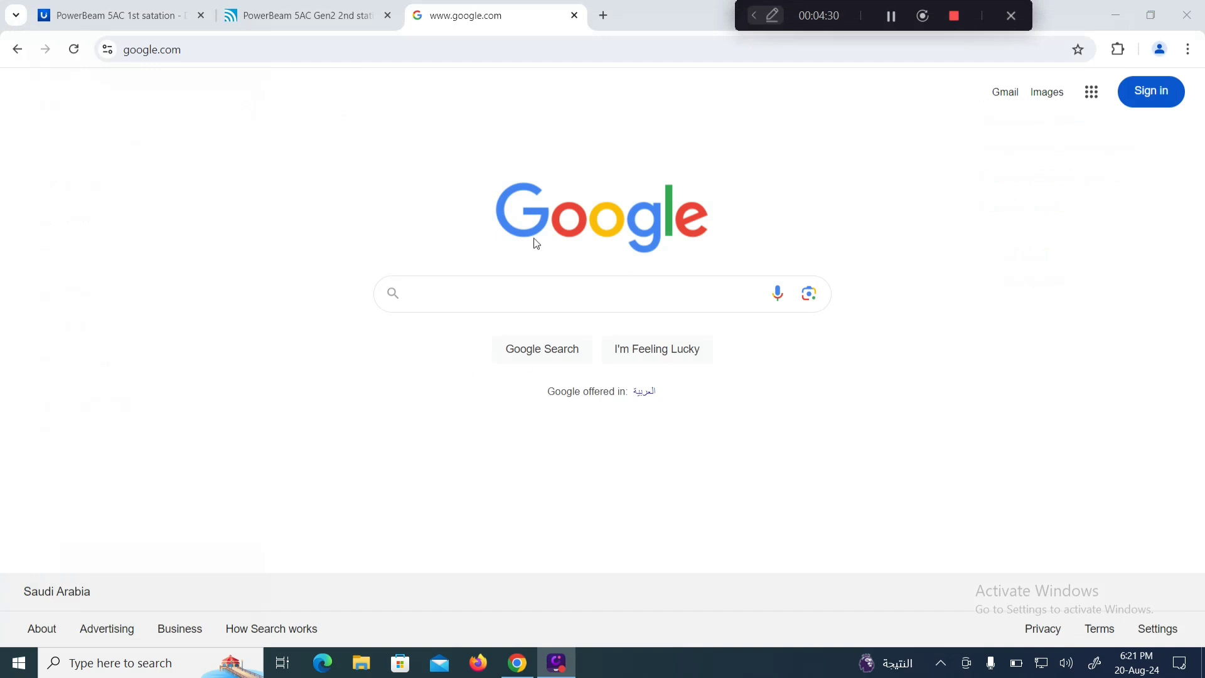
pyautogui.click(603, 15)
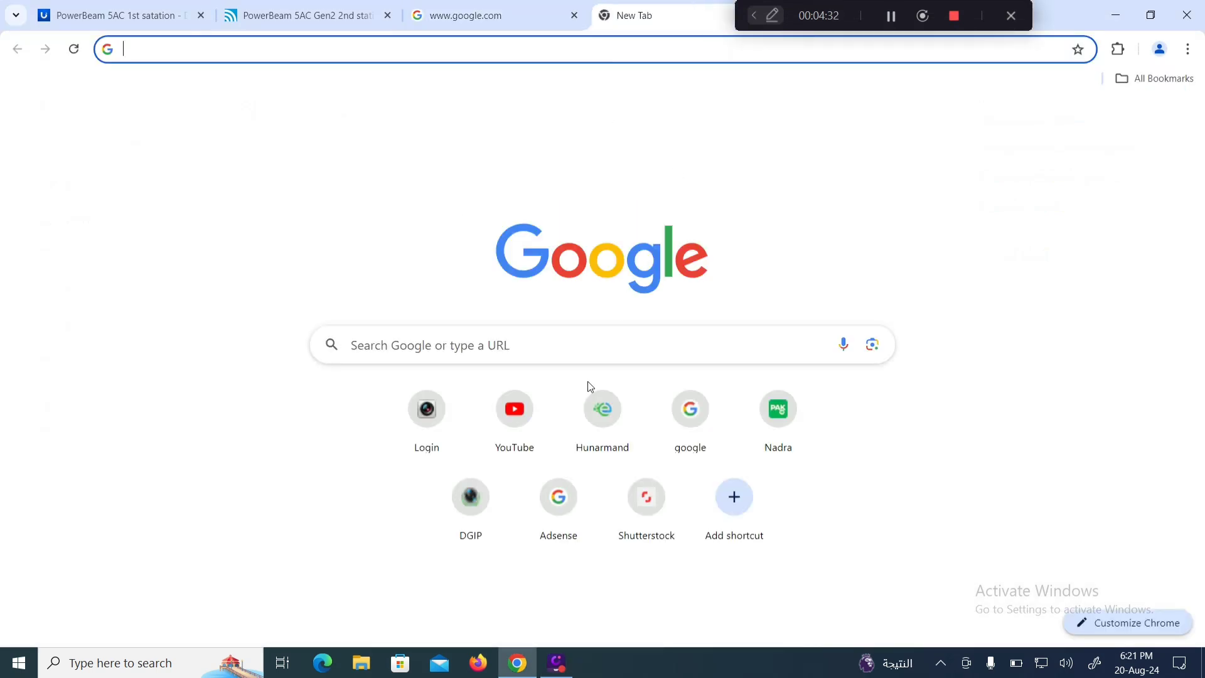
pyautogui.click(525, 416)
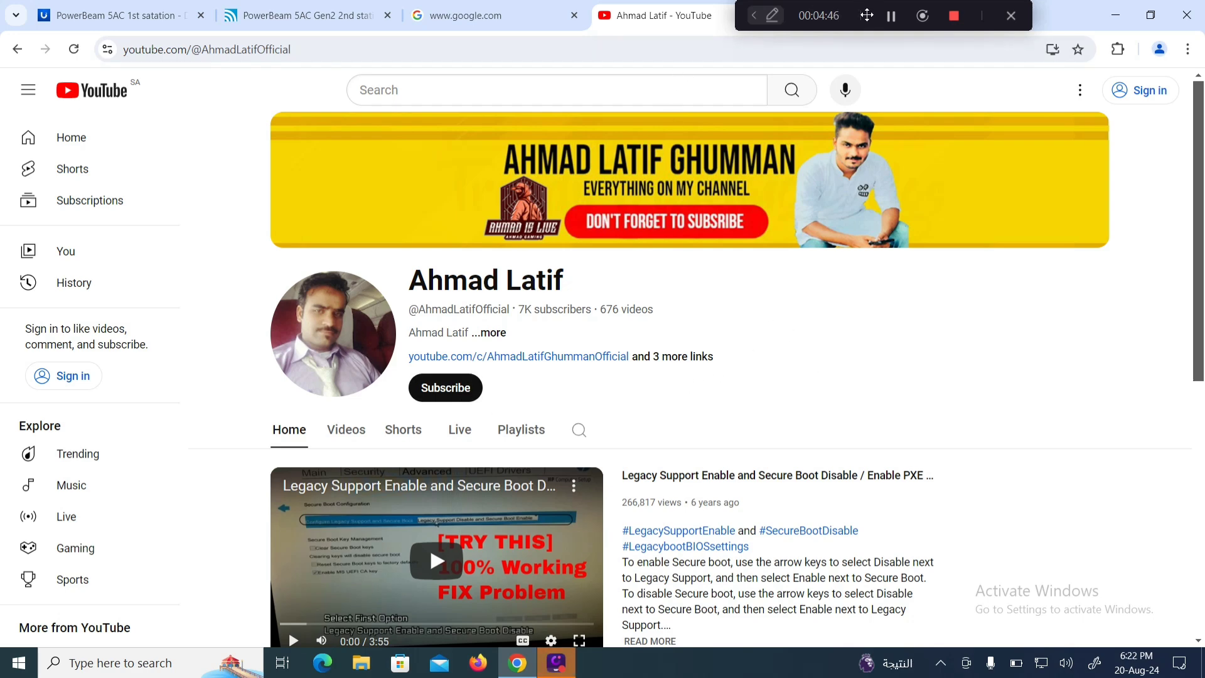
# Step: Close the YouTube and Google tabs to return to the PowerBeam Gen2 dashboard
pyautogui.moveTo(871, 15); pyautogui.dragTo(921, 14)
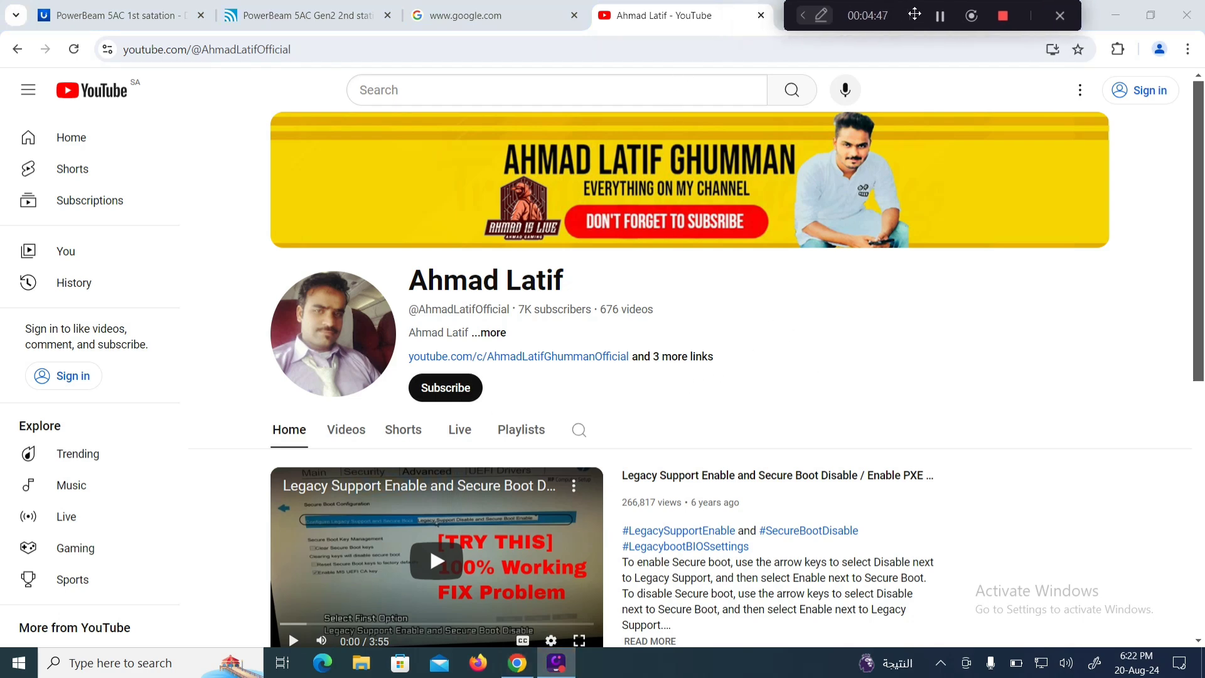
pyautogui.click(760, 16)
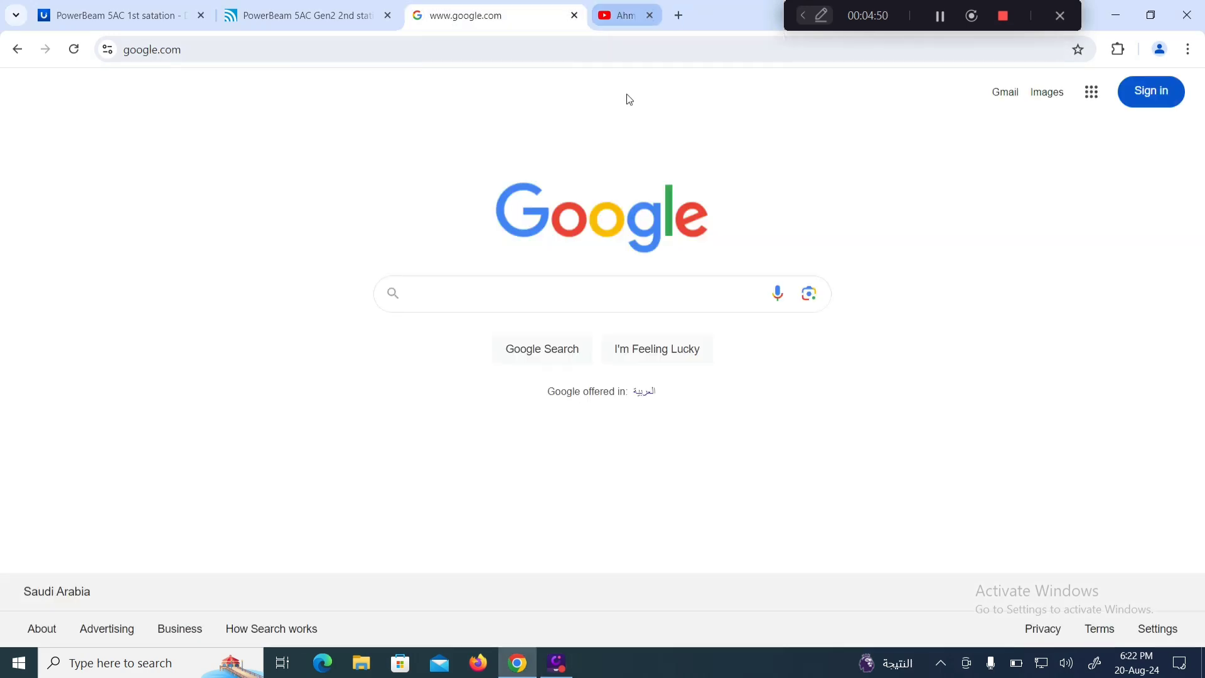
pyautogui.click(574, 17)
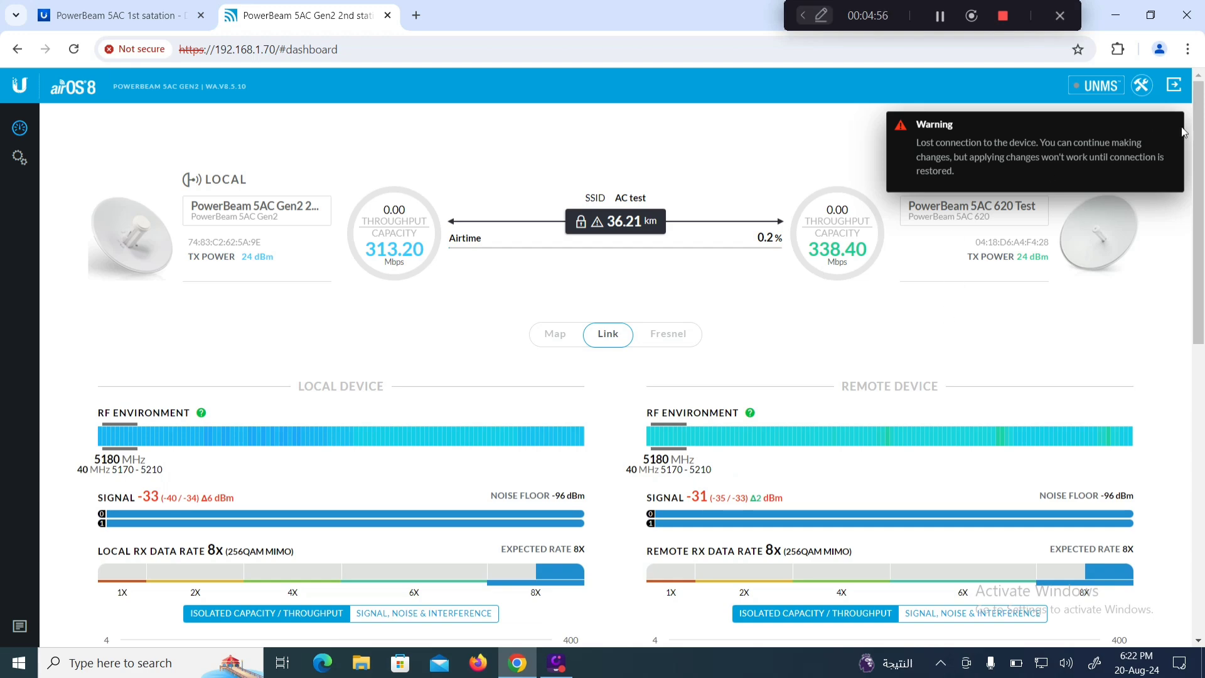
# Step: Compare the PowerBeam 5AC first-station and Gen2 second-station dashboards, then open Google in a new tab
pyautogui.click(64, 7)
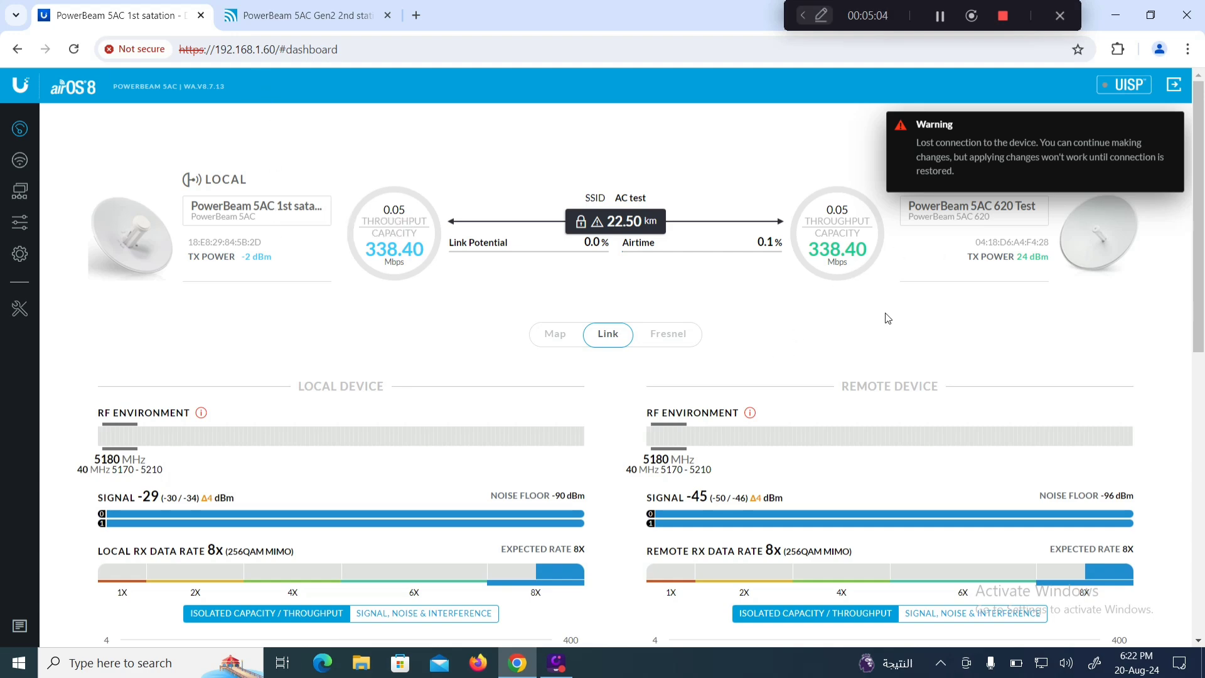
pyautogui.click(286, 19)
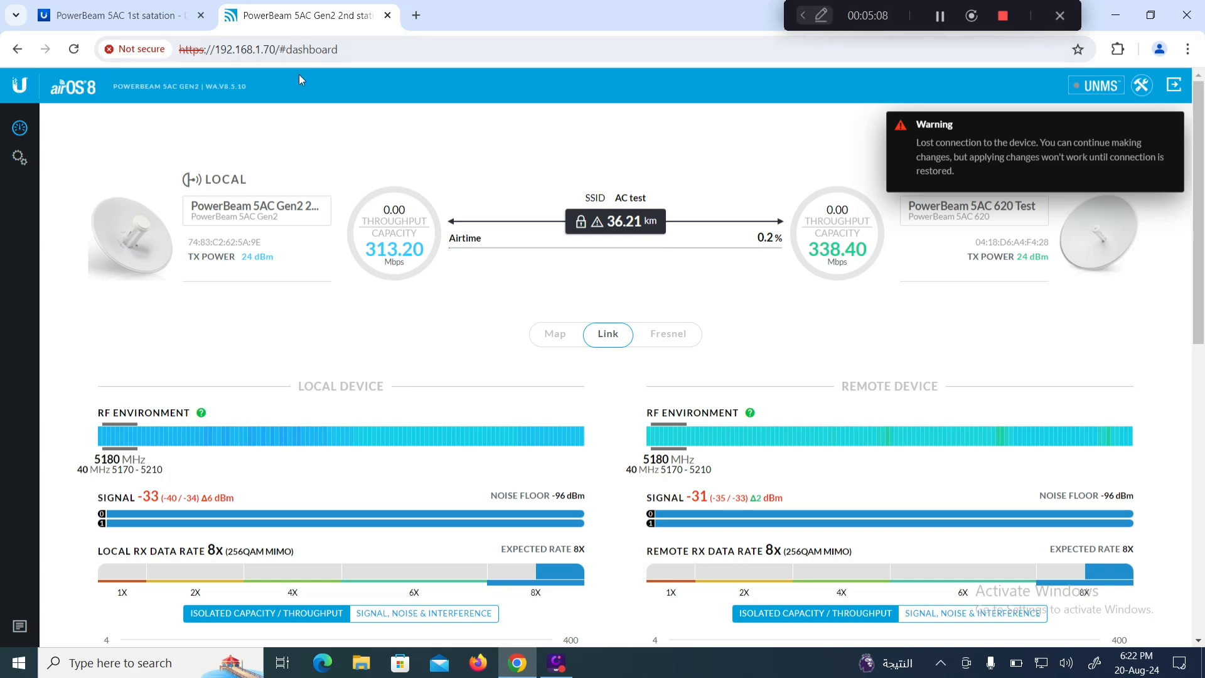
pyautogui.click(108, 15)
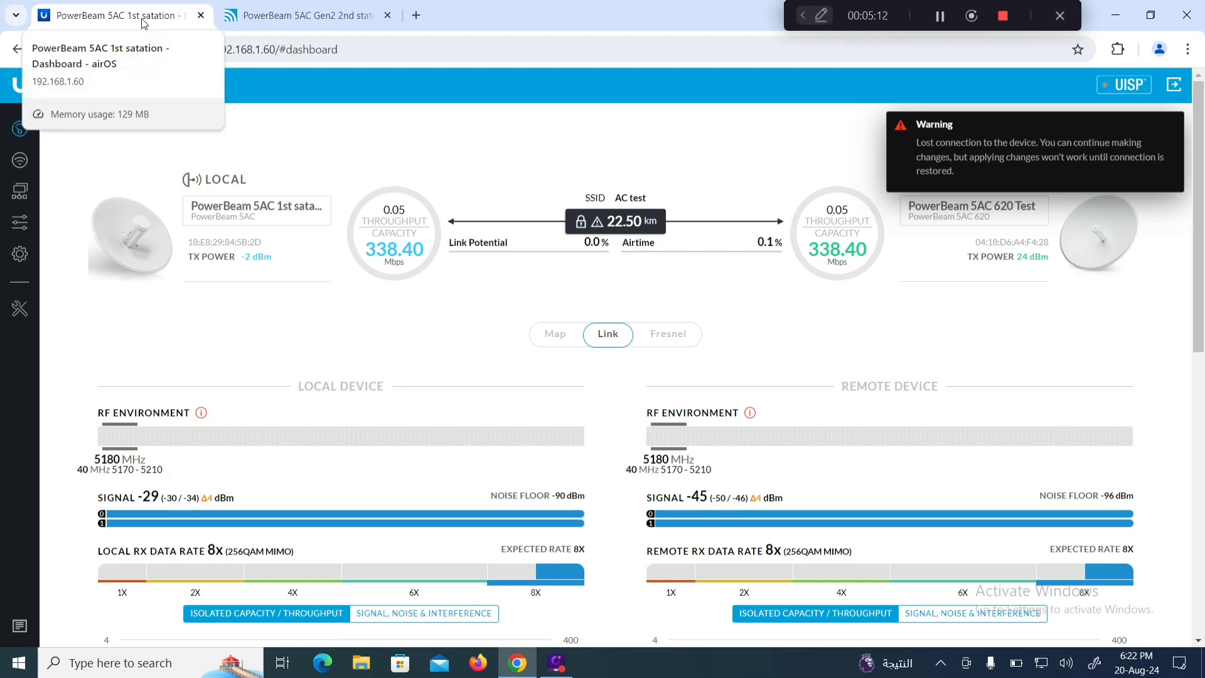
pyautogui.click(416, 15)
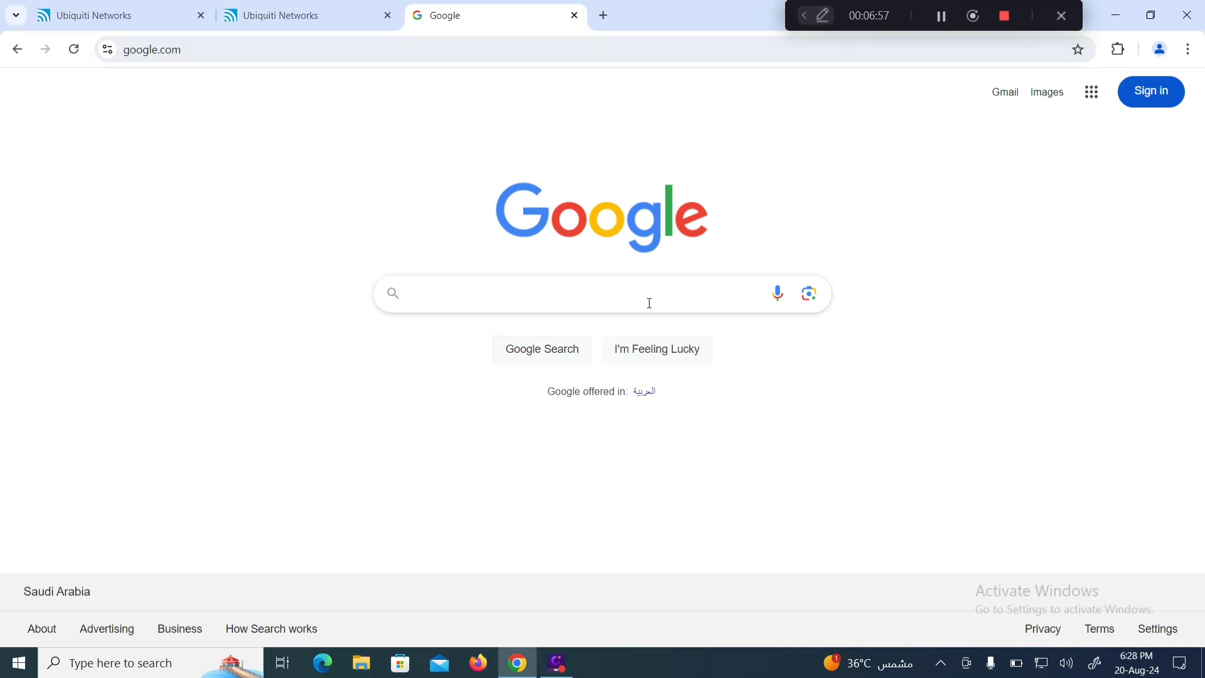
# Step: Load a YouTube channel page in a fresh tab to verify internet over the bridge
pyautogui.click(604, 19)
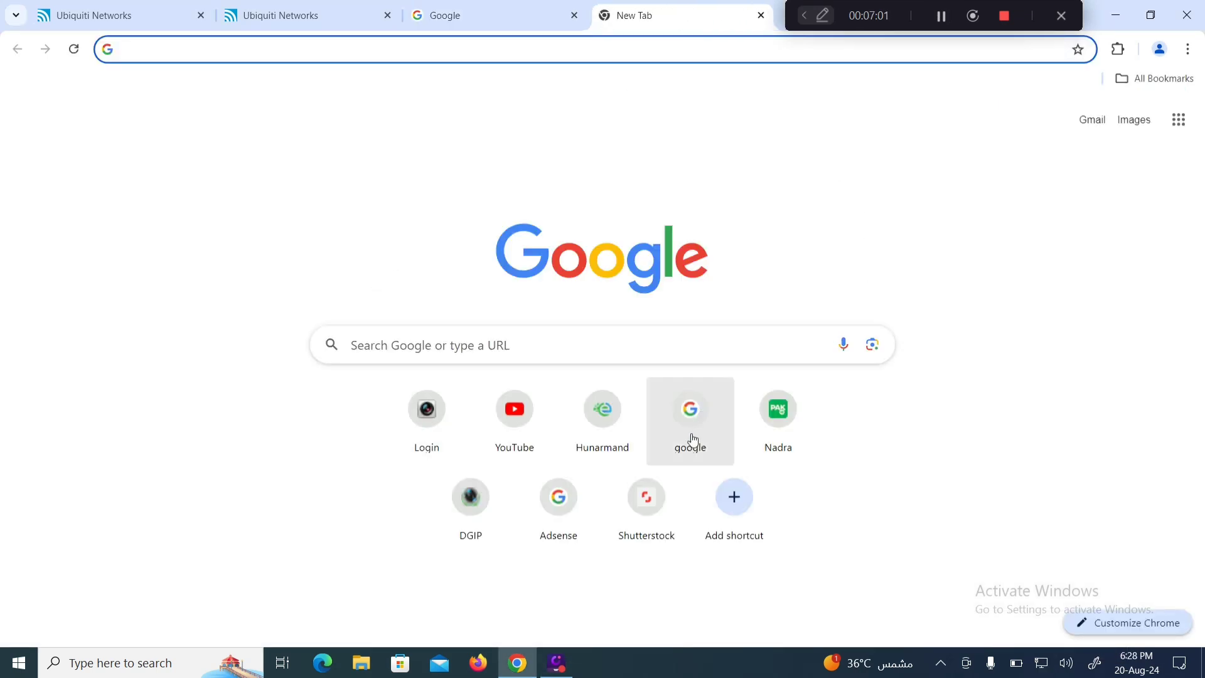
pyautogui.click(519, 431)
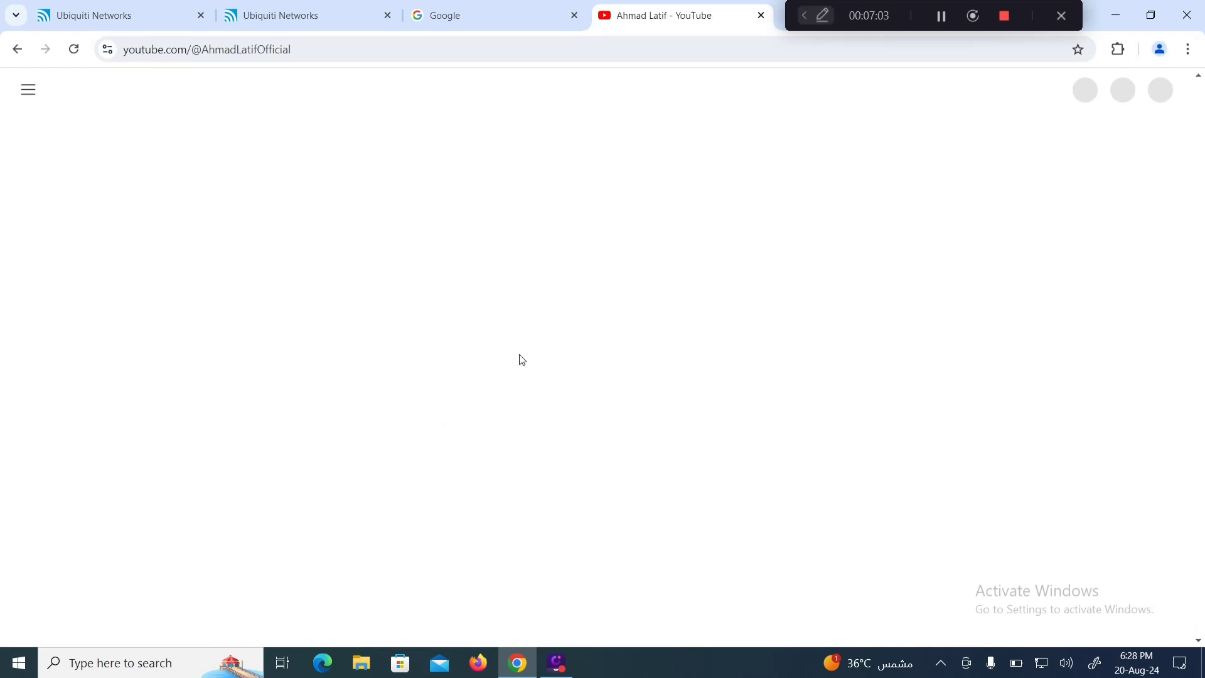